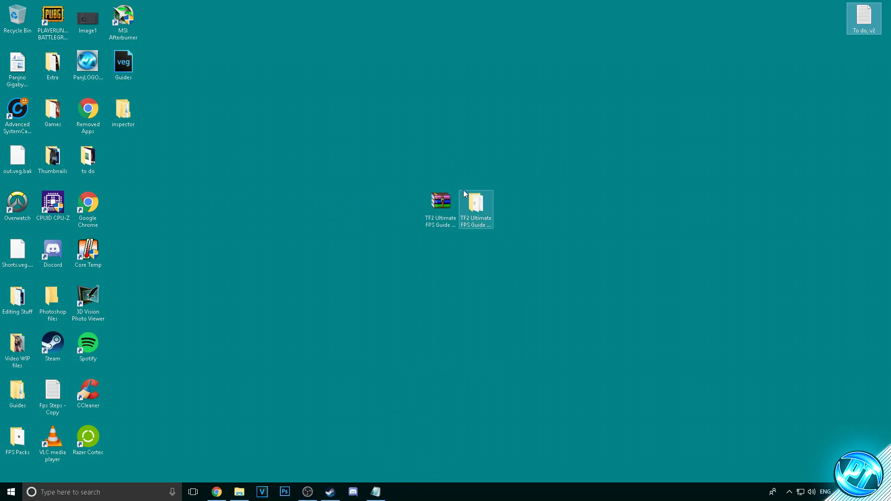
Extract the TF2 Ultimate FPS Guide archive on the desktop into a folder of the same name.
{"action": "right_click", "coordinate": [432, 193]}
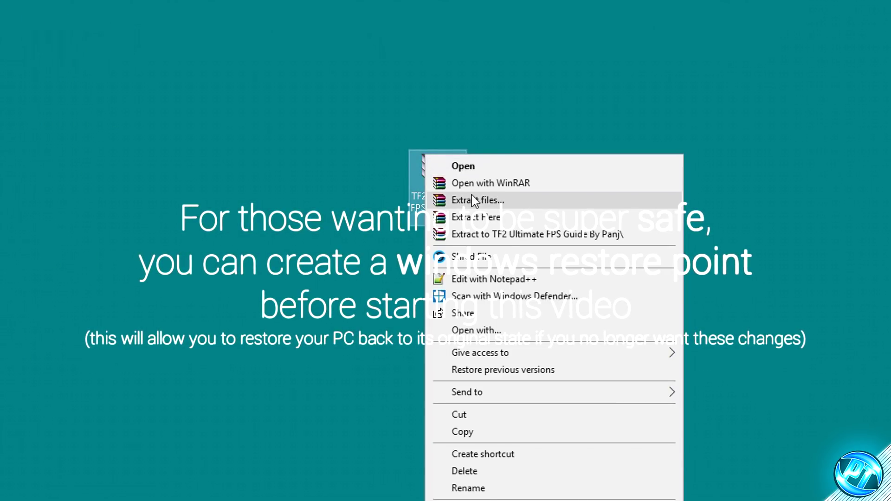
{"action": "key", "text": "Escape"}
{"action": "right_click", "coordinate": [434, 168]}
{"action": "left_click", "coordinate": [498, 230]}
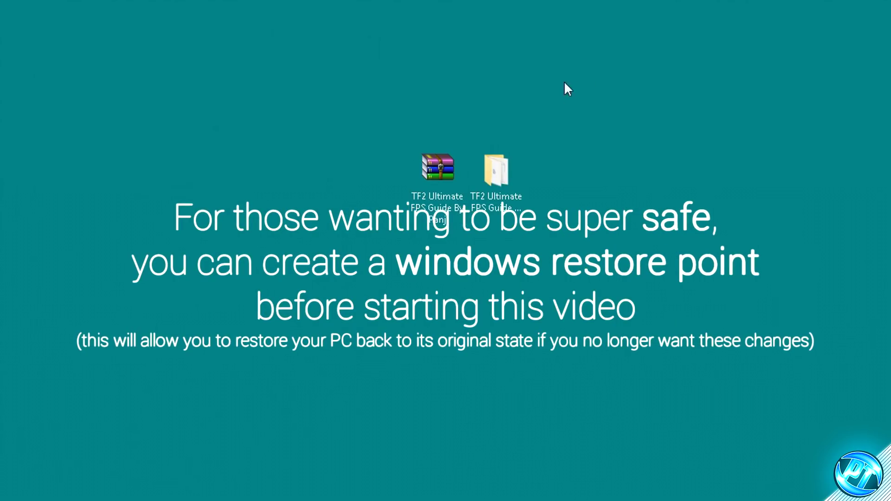
Examine the contents of the extracted TF2 Ultimate FPS Guide folder, including its config folder, setup file and tools.
{"action": "double_click", "coordinate": [495, 171]}
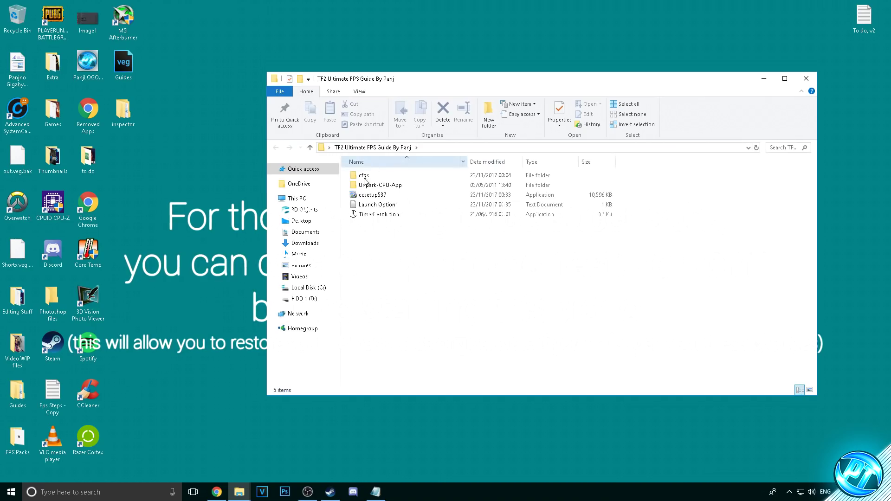
{"action": "left_click", "coordinate": [356, 127]}
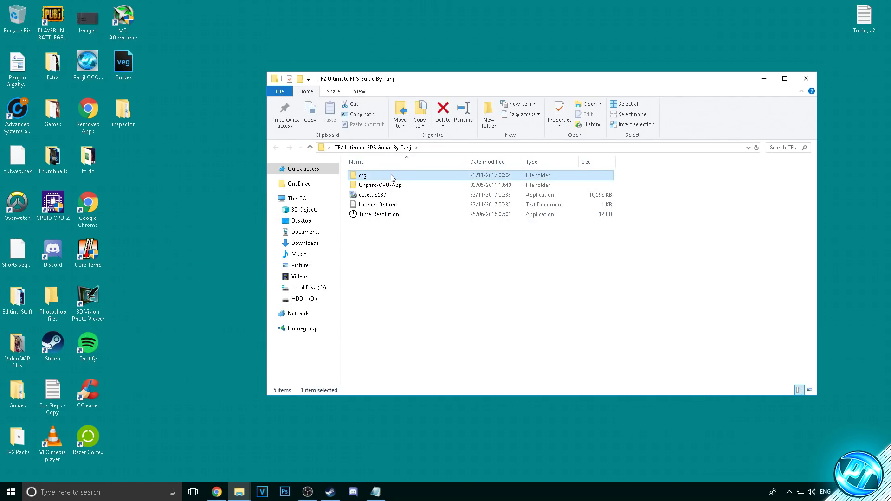
{"action": "left_click", "coordinate": [406, 186]}
{"action": "left_click", "coordinate": [405, 195]}
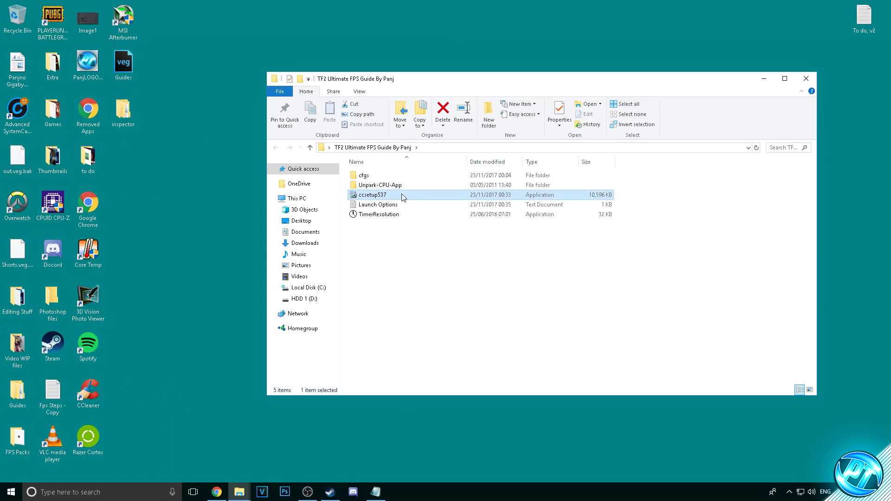
{"action": "left_click", "coordinate": [399, 207]}
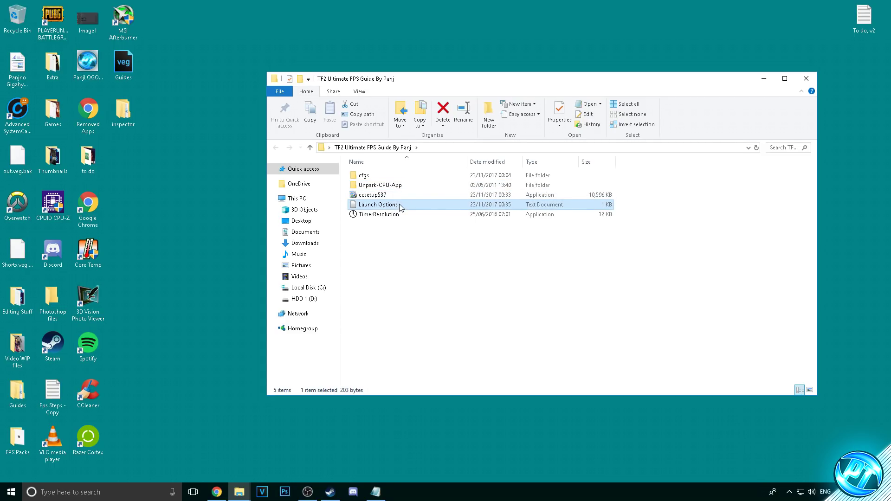
{"action": "left_click", "coordinate": [400, 214]}
{"action": "left_click", "coordinate": [439, 283]}
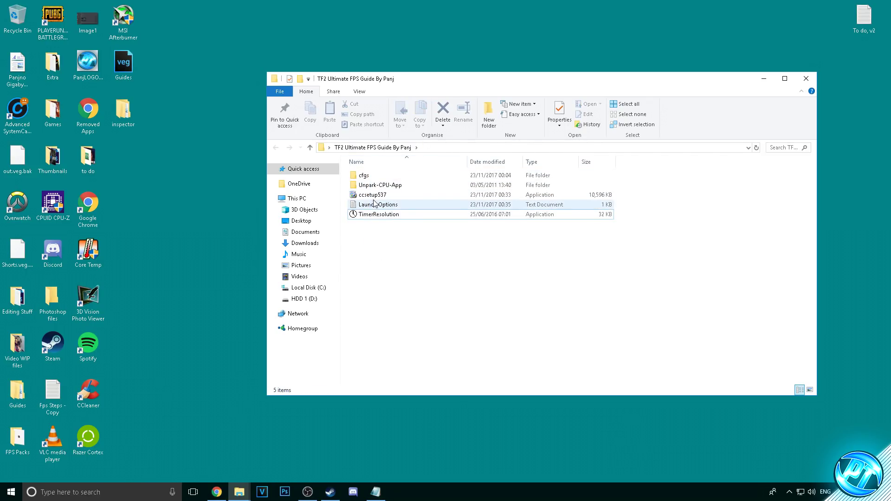
{"action": "key", "text": "alt+F4"}
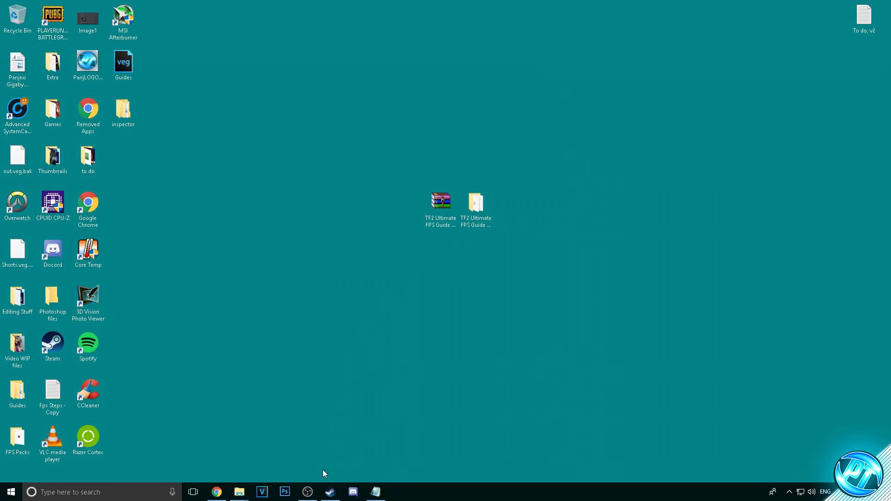
Switch to Steam and open the launch options in the properties of Team Fortress 2.
{"action": "left_click", "coordinate": [330, 491]}
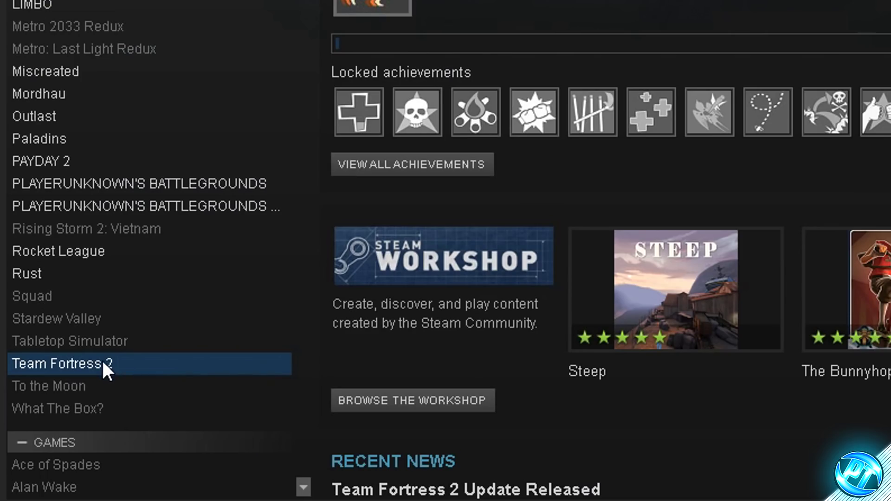
{"action": "right_click", "coordinate": [44, 396]}
{"action": "left_click", "coordinate": [131, 347]}
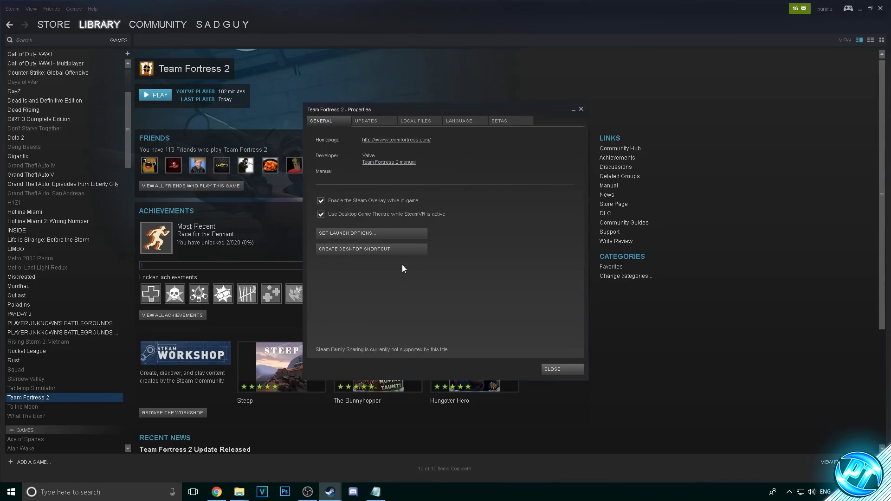
{"action": "left_click", "coordinate": [361, 233]}
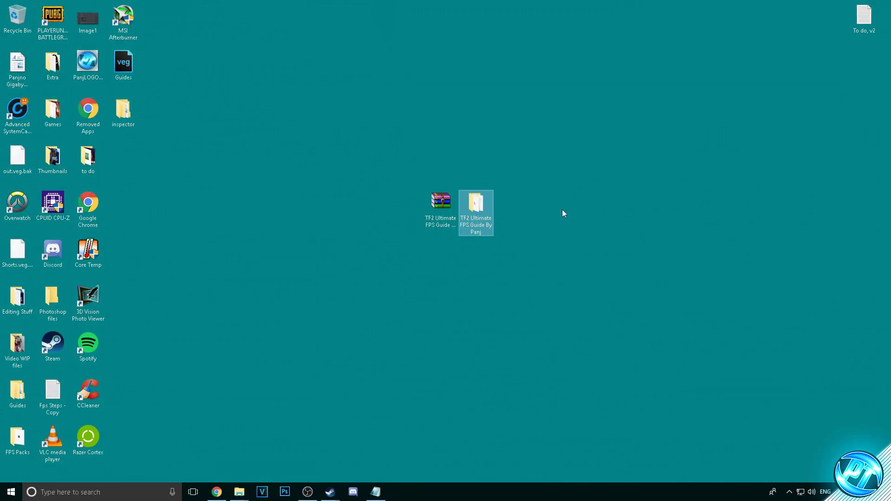
Open the Launch Options text file from the TF2 Ultimate FPS Guide folder and highlight the number after -threads.
{"action": "key", "text": "Return"}
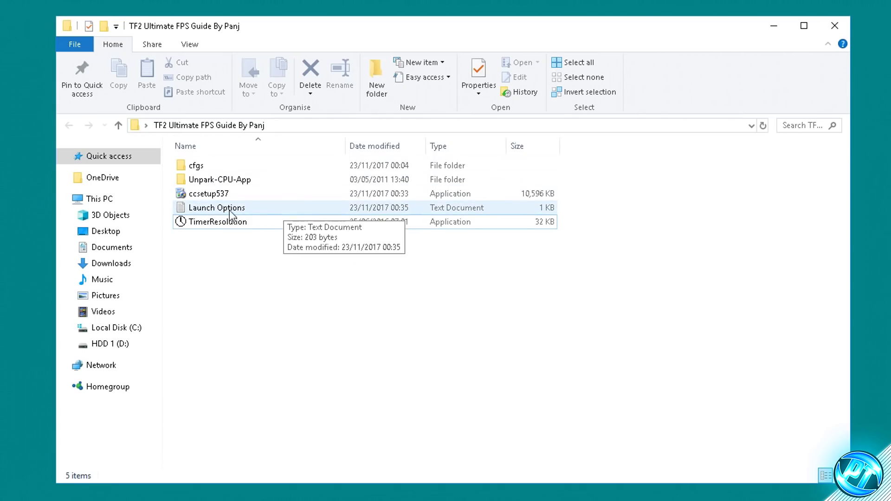
{"action": "double_click", "coordinate": [246, 211]}
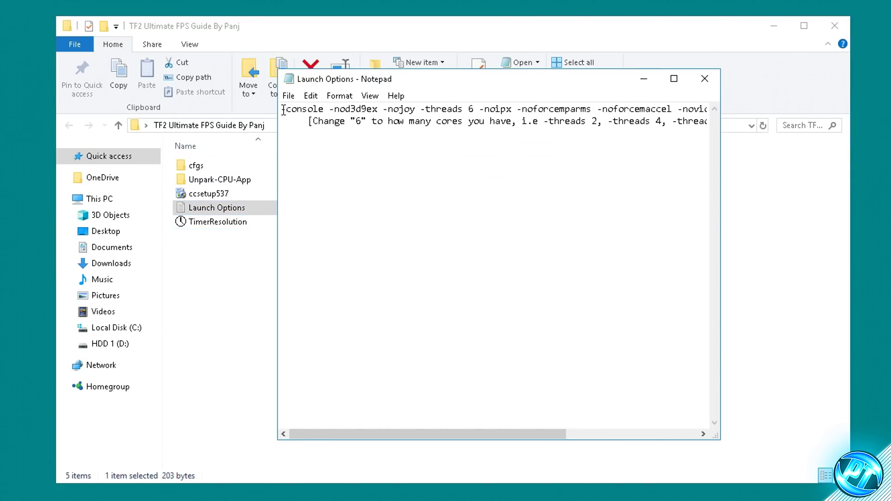
{"action": "left_click_drag", "start_coordinate": [281, 111], "coordinate": [471, 110]}
{"action": "left_click", "coordinate": [374, 137]}
{"action": "left_click", "coordinate": [472, 121]}
{"action": "left_click", "coordinate": [471, 145]}
{"action": "left_click", "coordinate": [468, 109]}
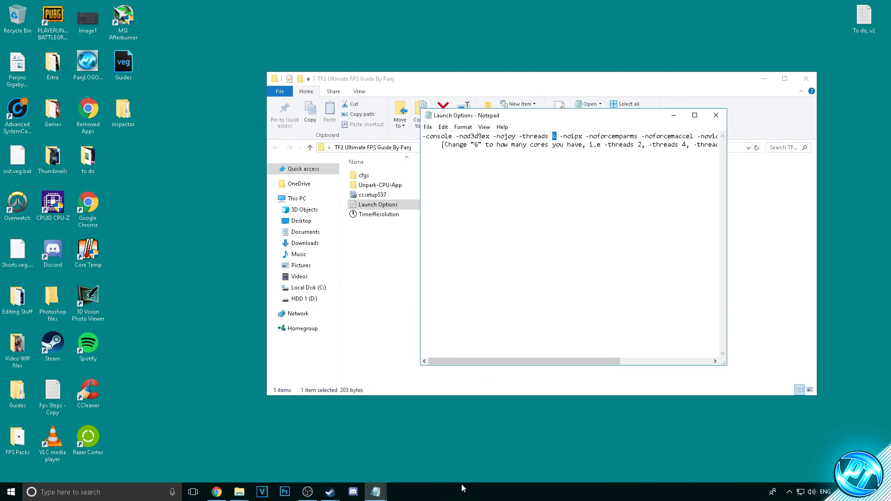
Check the CPU's number of cores in Task Manager, comparing it with the -threads value, and close Task Manager.
{"action": "right_click", "coordinate": [475, 486]}
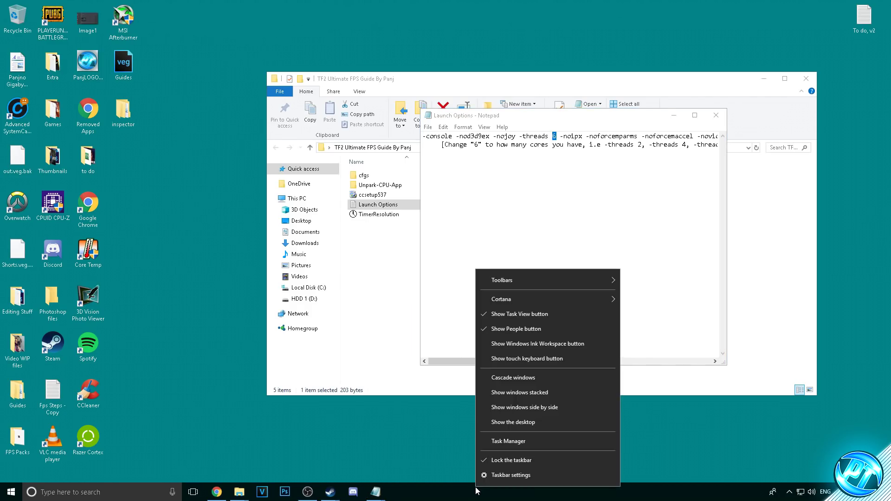
{"action": "left_click", "coordinate": [512, 441]}
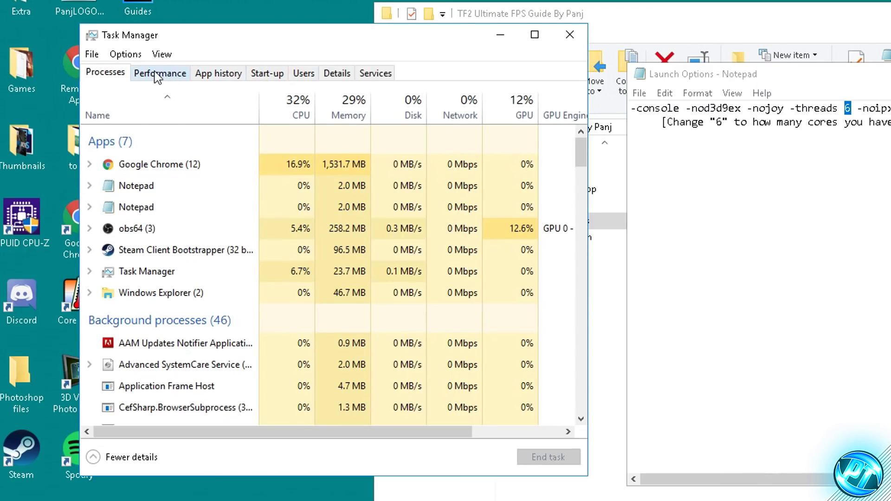
{"action": "left_click", "coordinate": [137, 114]}
{"action": "left_click", "coordinate": [175, 93]}
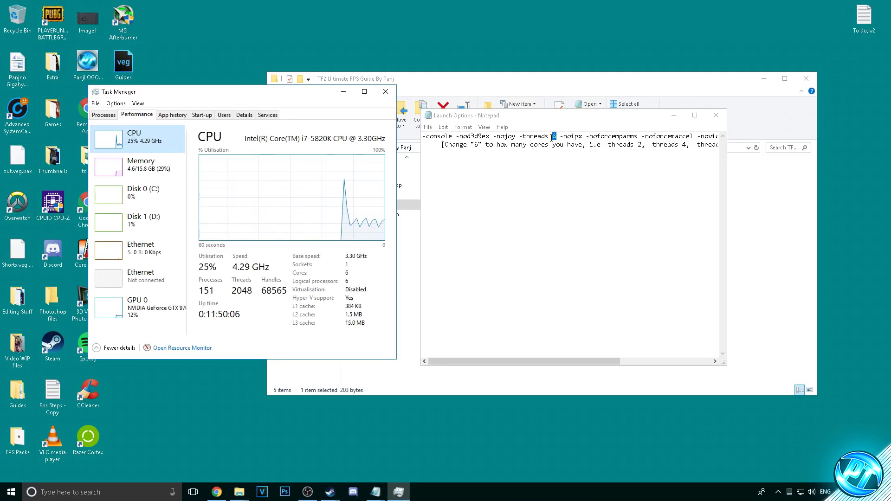
{"action": "key", "text": "alt+Tab"}
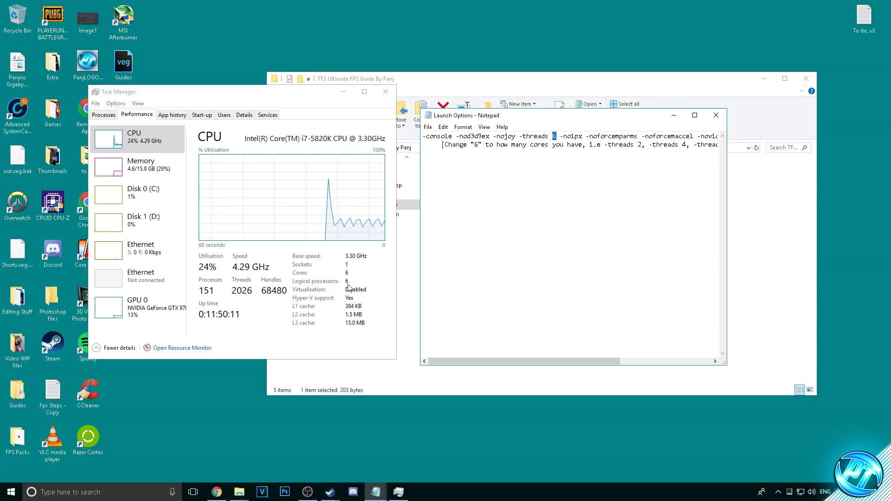
{"action": "left_click", "coordinate": [385, 91]}
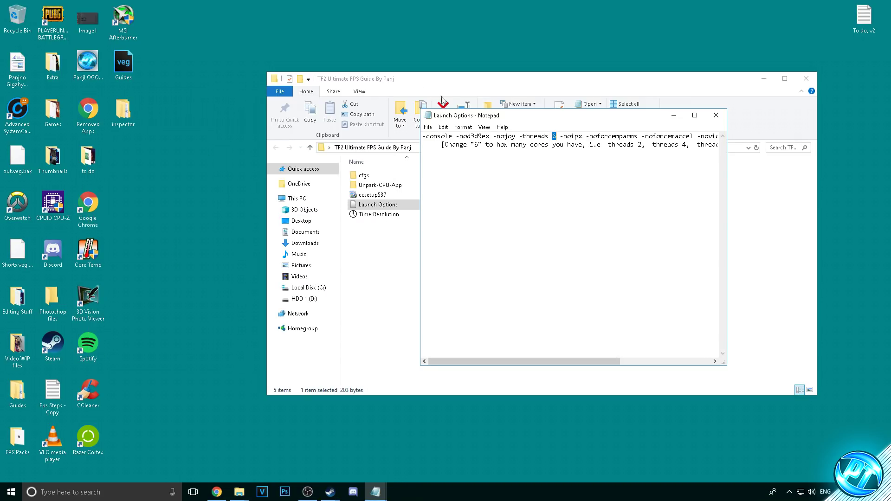
Copy the full launch options line, from -console through +exec autoexec.cfg, out of the text file.
{"action": "left_click", "coordinate": [552, 136]}
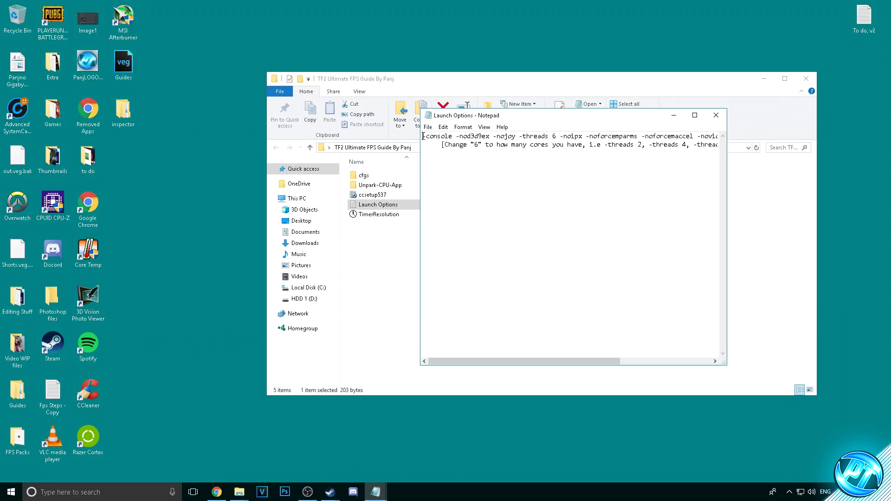
{"action": "left_click_drag", "start_coordinate": [422, 136], "coordinate": [747, 137]}
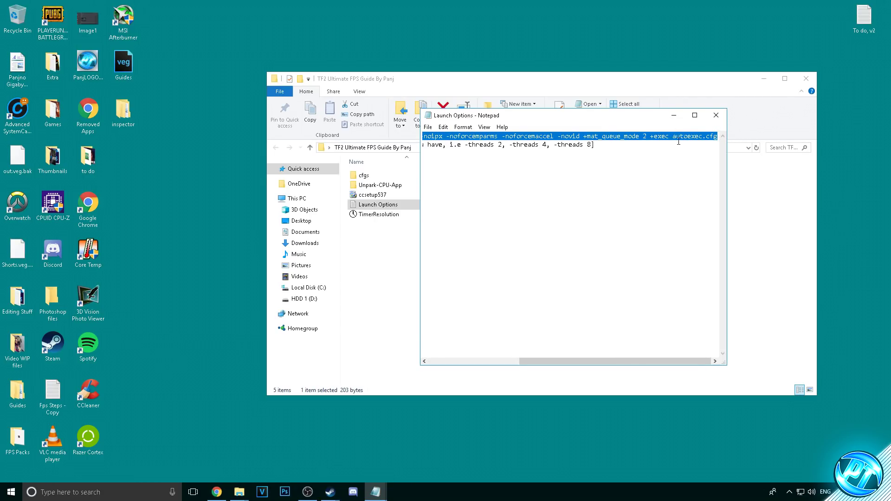
{"action": "right_click", "coordinate": [705, 137]}
{"action": "left_click", "coordinate": [720, 163]}
Switch to Steam and paste the copied line into Team Fortress 2's launch options, saving them.
{"action": "mouse_move", "coordinate": [342, 487]}
{"action": "left_click", "coordinate": [359, 436]}
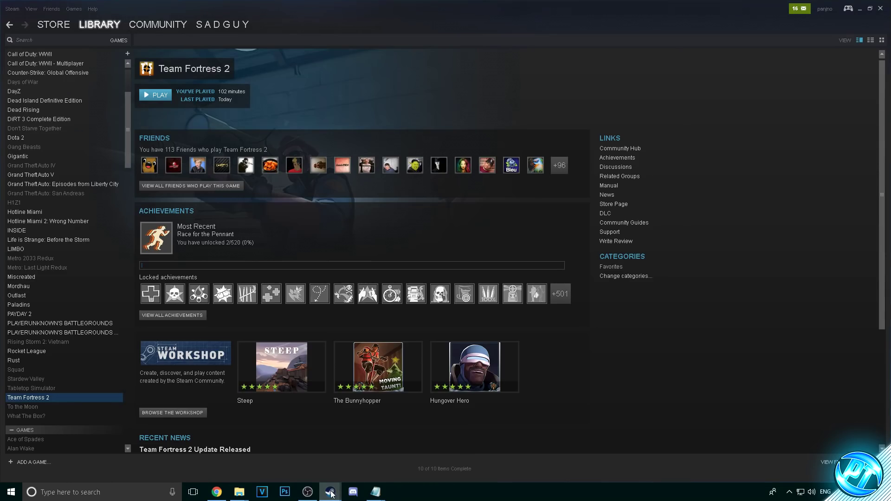
{"action": "left_click", "coordinate": [372, 232]}
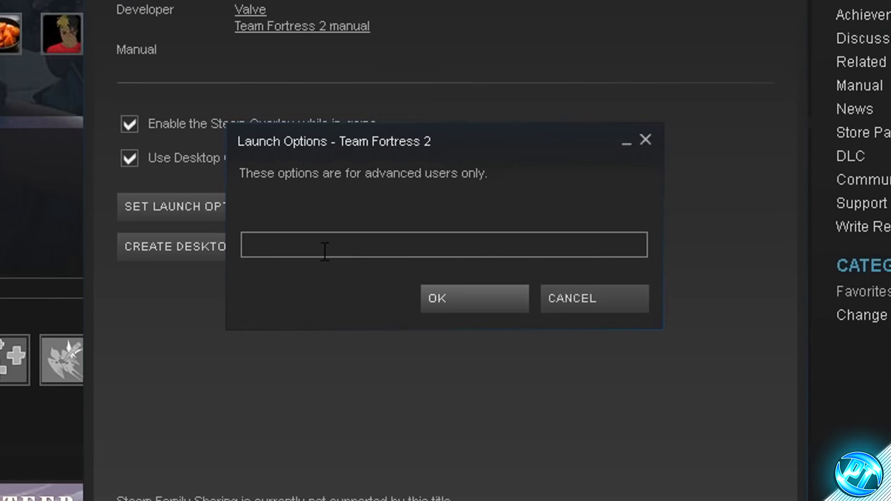
{"action": "right_click", "coordinate": [396, 250]}
{"action": "left_click", "coordinate": [345, 318]}
{"action": "left_click_drag", "start_coordinate": [639, 244], "coordinate": [360, 268]}
{"action": "left_click", "coordinate": [460, 296]}
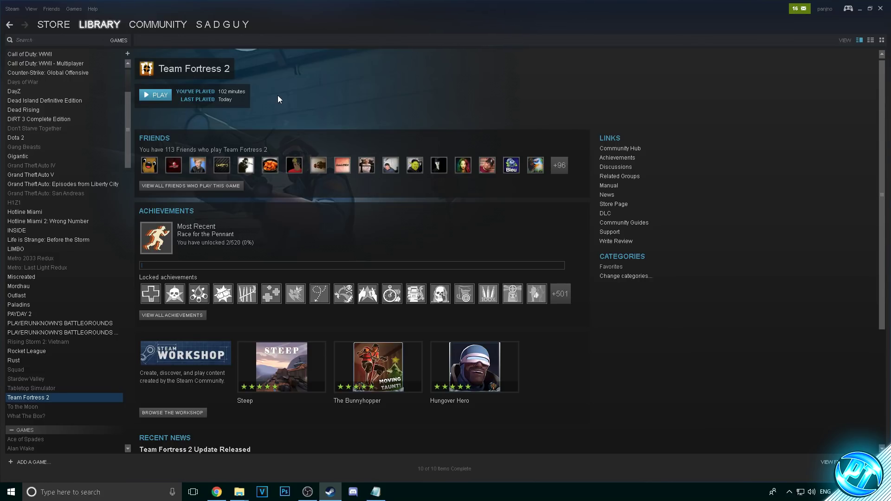
Launch Team Fortress 2 and open its options window, moving it toward the middle of the game screen.
{"action": "left_click", "coordinate": [153, 94]}
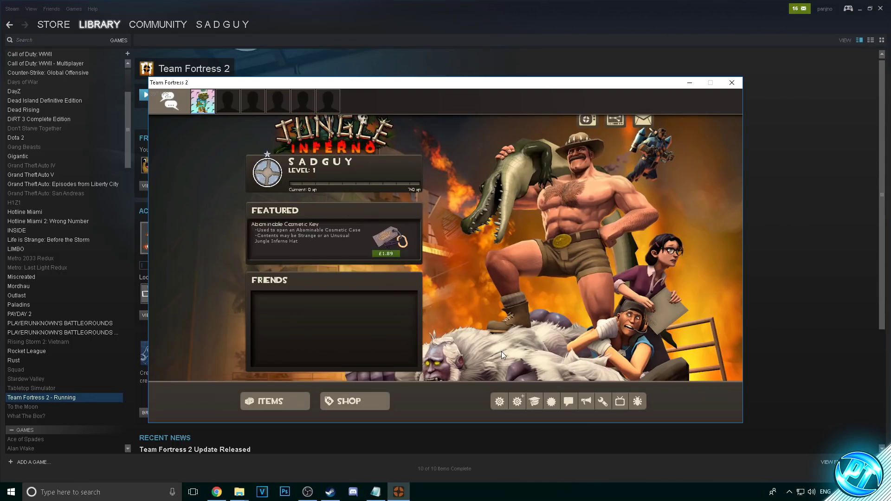
{"action": "left_click", "coordinate": [499, 401]}
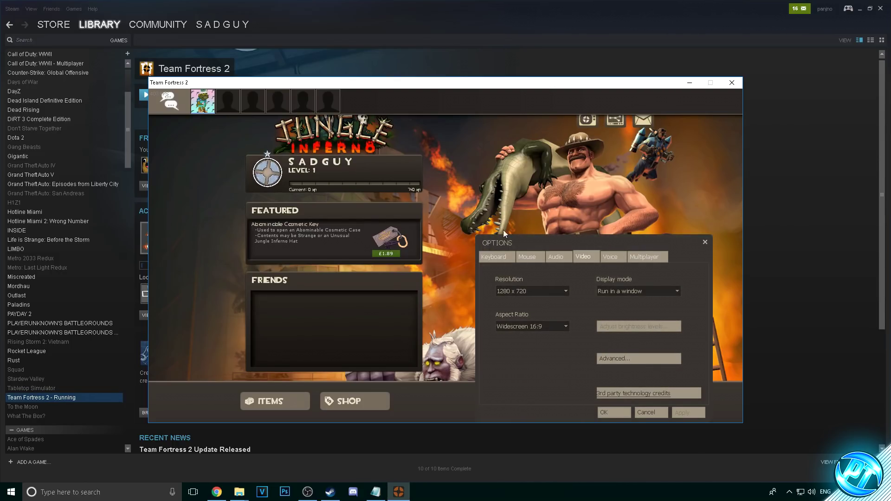
{"action": "left_click_drag", "start_coordinate": [542, 241], "coordinate": [466, 180]}
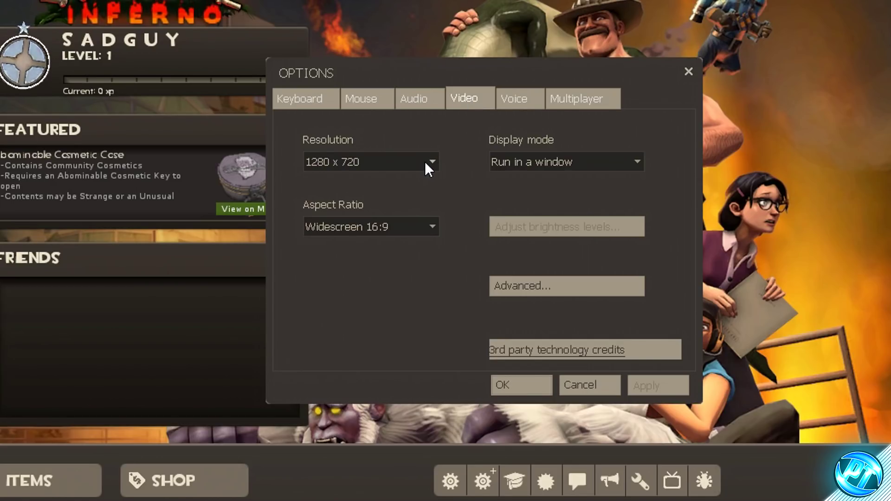
Check the available display modes and aspect ratios in the game's video options.
{"action": "left_click", "coordinate": [544, 162]}
{"action": "left_click", "coordinate": [578, 163]}
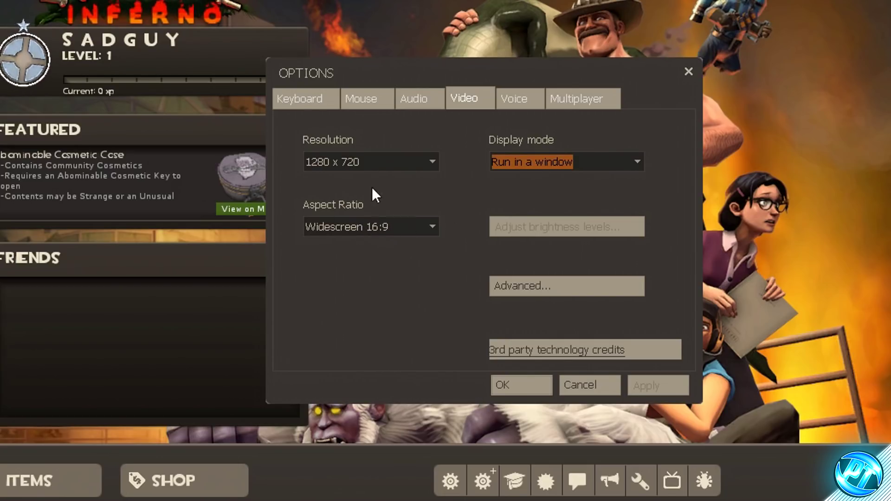
{"action": "left_click", "coordinate": [416, 227]}
{"action": "left_click", "coordinate": [386, 231]}
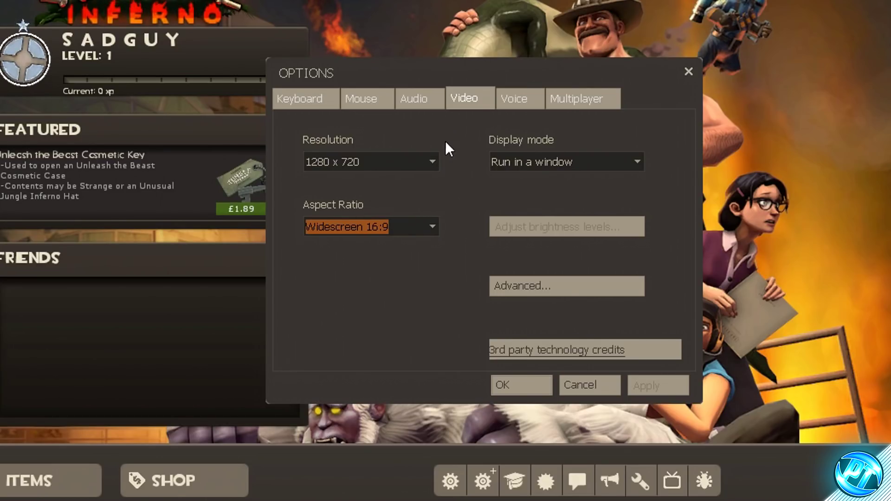
Set model detail to Low and texture detail to Medium in the advanced video settings.
{"action": "left_click", "coordinate": [507, 285]}
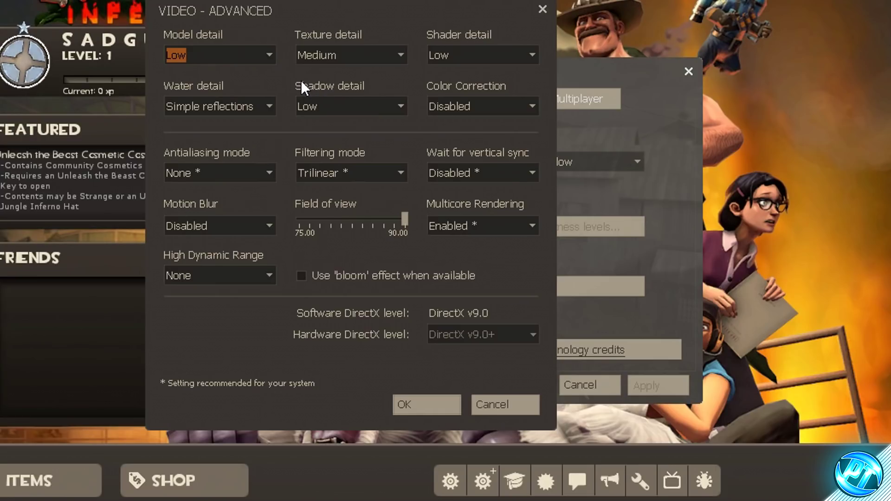
{"action": "left_click", "coordinate": [269, 56]}
{"action": "left_click", "coordinate": [216, 74]}
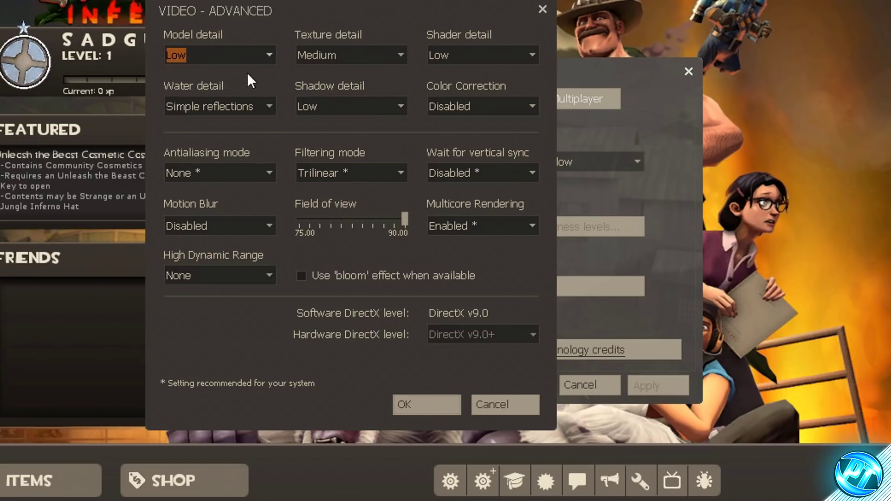
{"action": "left_click", "coordinate": [390, 60]}
{"action": "left_click", "coordinate": [336, 89]}
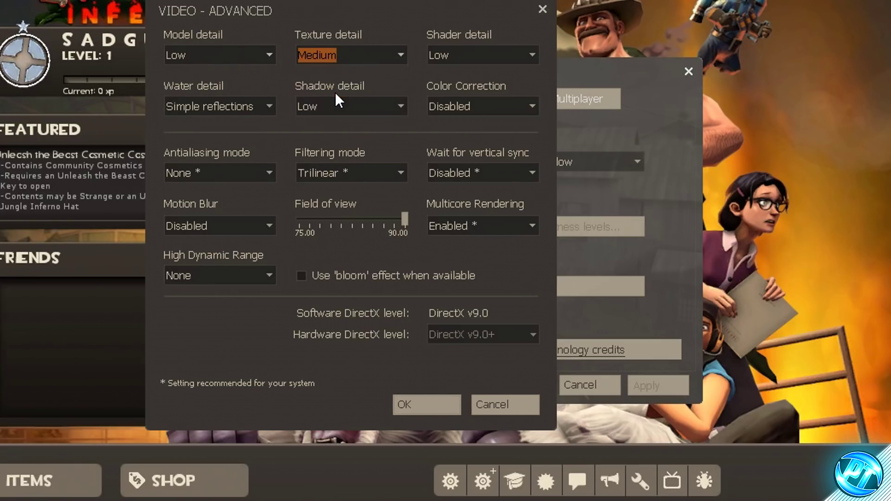
{"action": "left_click", "coordinate": [402, 55]}
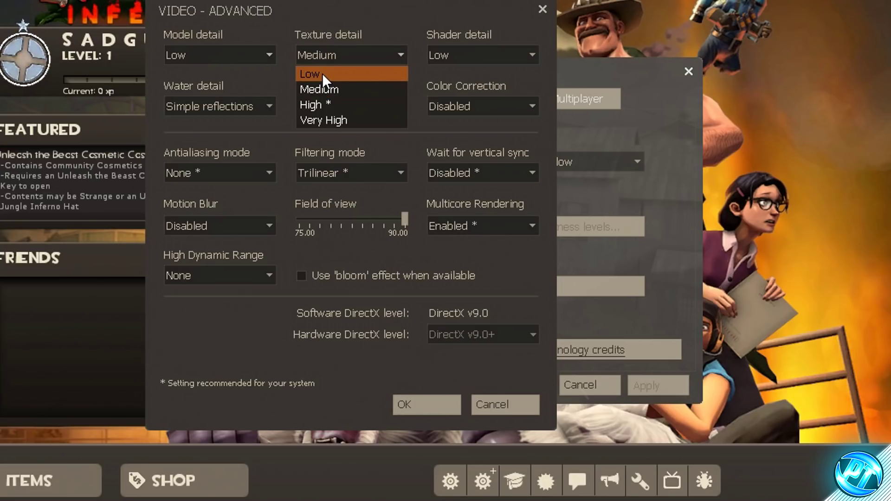
{"action": "left_click", "coordinate": [340, 88]}
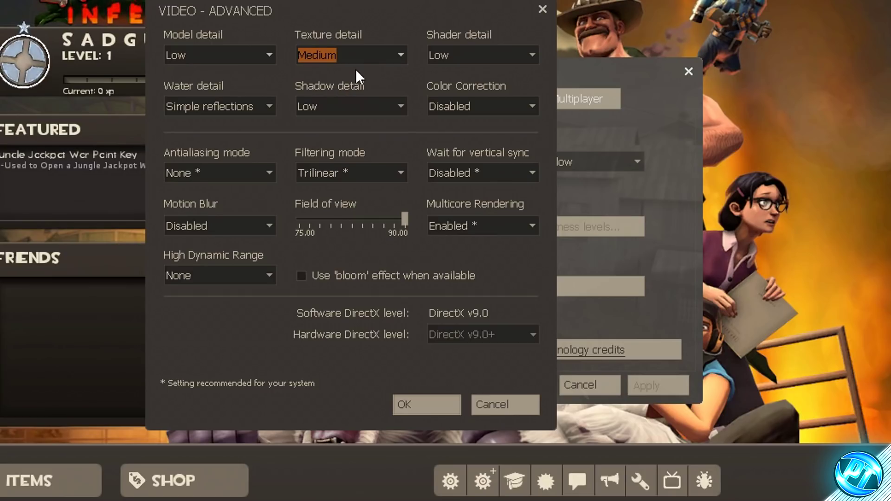
Set shader detail to Low and water detail to Simple reflections.
{"action": "left_click", "coordinate": [522, 58]}
{"action": "left_click", "coordinate": [464, 72]}
{"action": "left_click", "coordinate": [260, 107]}
{"action": "left_click", "coordinate": [223, 125]}
Set shadow detail to Low and color correction to Enabled.
{"action": "left_click", "coordinate": [400, 106]}
{"action": "left_click", "coordinate": [343, 124]}
{"action": "left_click", "coordinate": [527, 106]}
{"action": "left_click", "coordinate": [475, 139]}
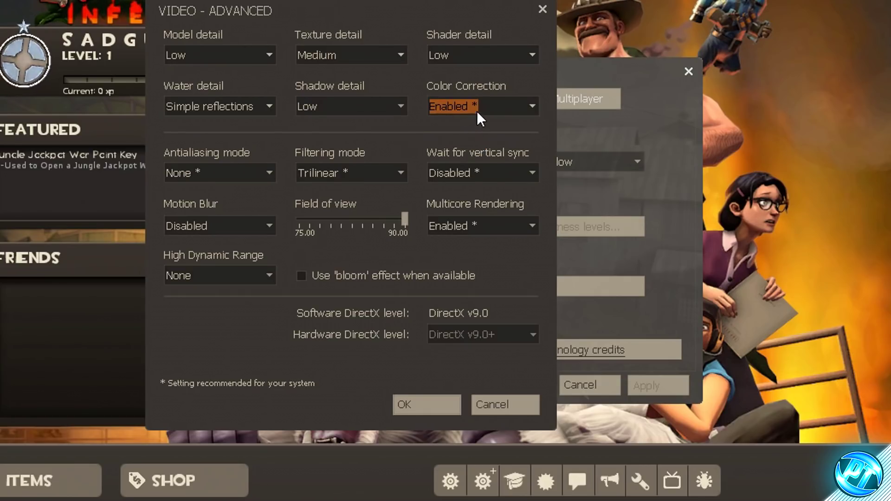
Set antialiasing mode to None and filtering mode to Bilinear in the advanced video settings.
{"action": "left_click", "coordinate": [267, 170]}
{"action": "left_click", "coordinate": [265, 185]}
{"action": "left_click", "coordinate": [400, 171]}
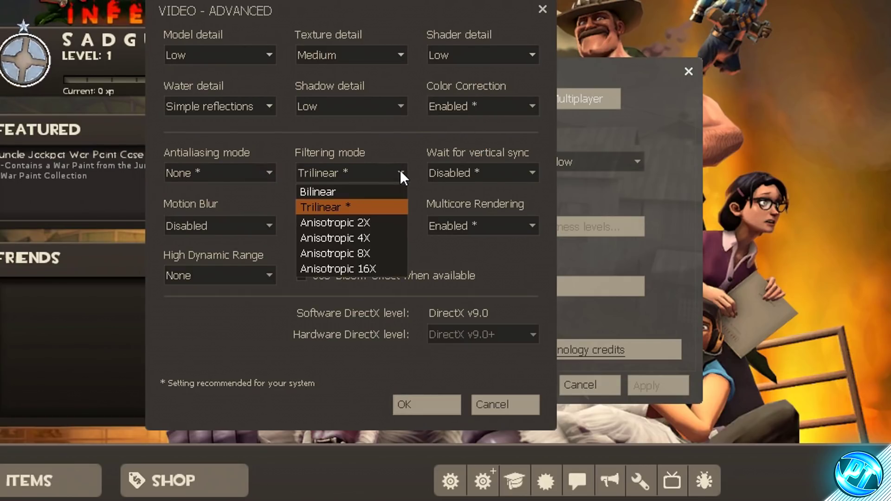
{"action": "left_click", "coordinate": [343, 192]}
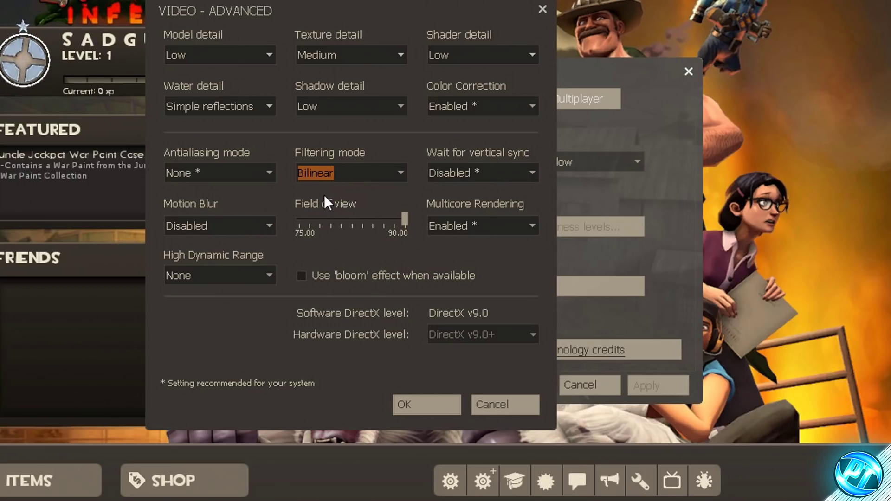
Set multicore rendering to Enabled and High Dynamic Range to None, and accept the video options.
{"action": "left_click", "coordinate": [528, 226]}
{"action": "left_click", "coordinate": [465, 261]}
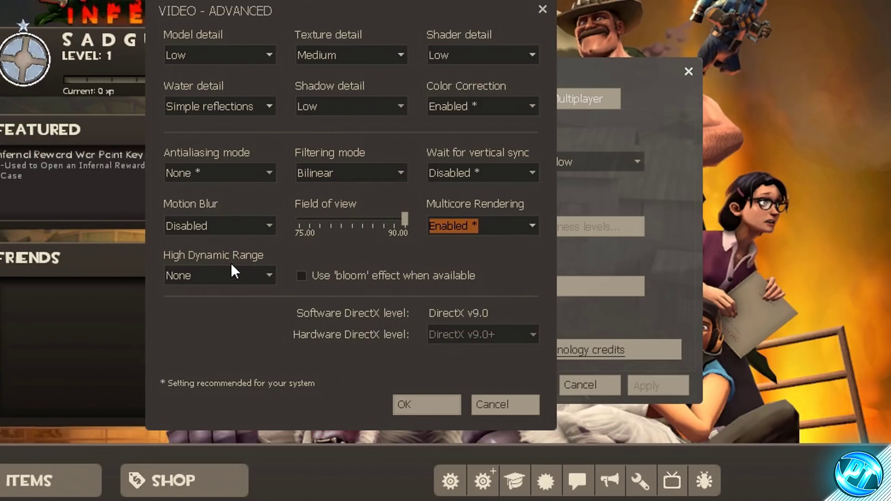
{"action": "left_click", "coordinate": [267, 275]}
{"action": "left_click", "coordinate": [231, 290]}
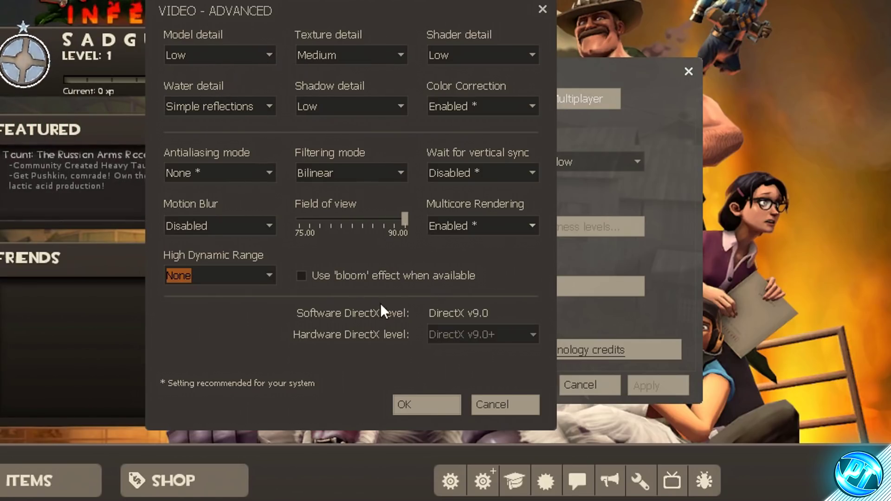
{"action": "left_click", "coordinate": [427, 404]}
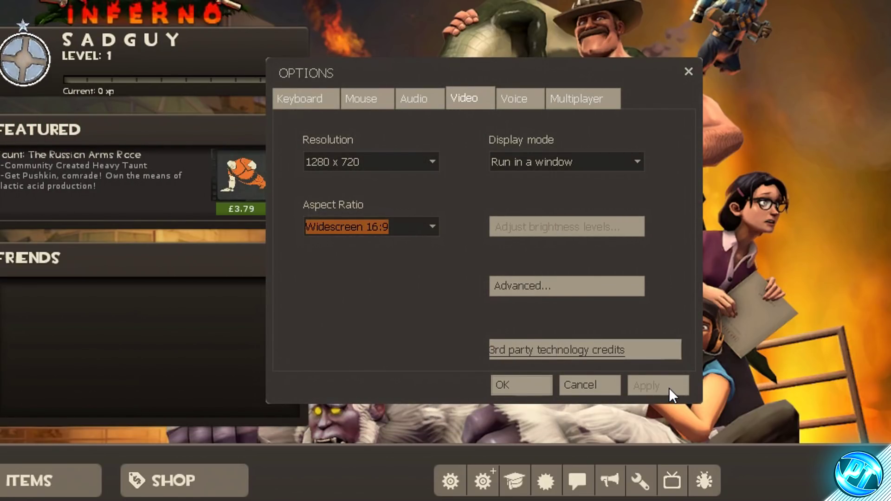
{"action": "left_click", "coordinate": [529, 383]}
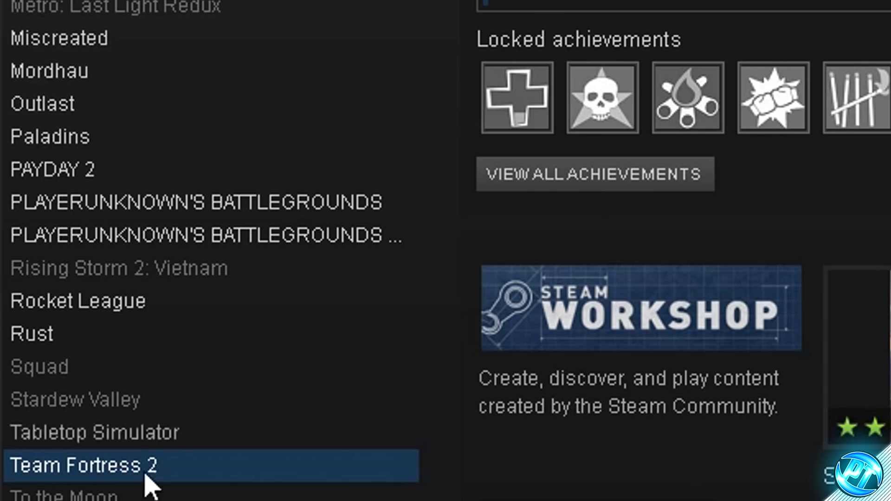
Browse Team Fortress 2's local files from its Steam properties and open the tf\cfg folder.
{"action": "right_click", "coordinate": [38, 398]}
{"action": "left_click", "coordinate": [178, 443]}
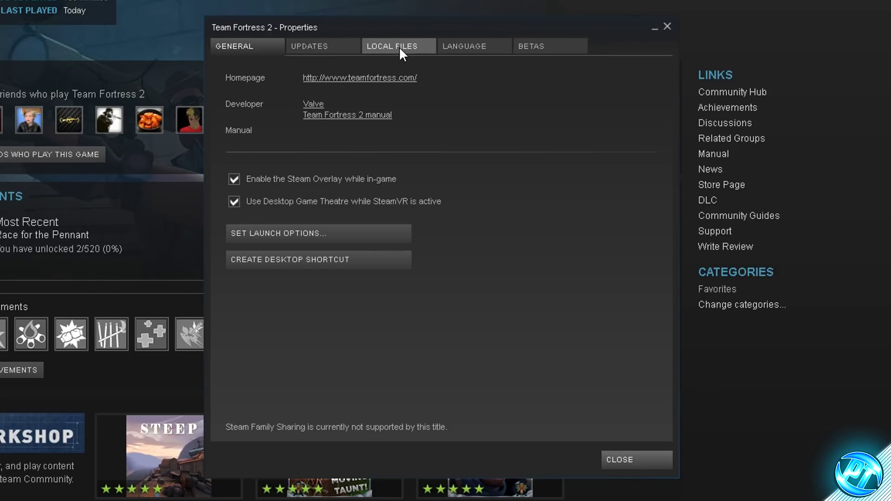
{"action": "left_click", "coordinate": [401, 46]}
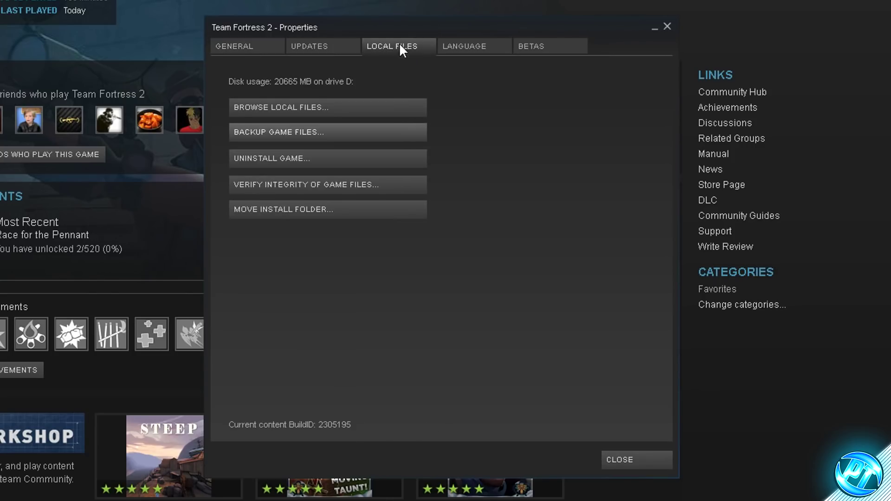
{"action": "left_click", "coordinate": [293, 108]}
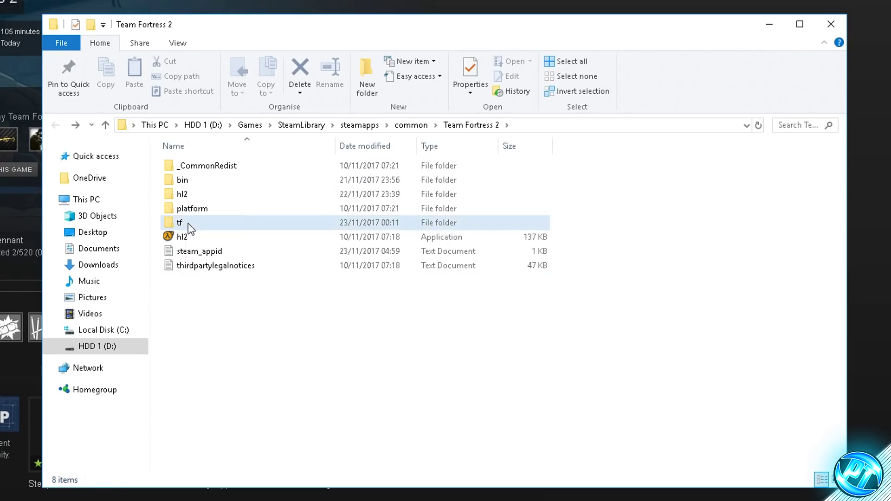
{"action": "double_click", "coordinate": [338, 222]}
{"action": "double_click", "coordinate": [199, 182]}
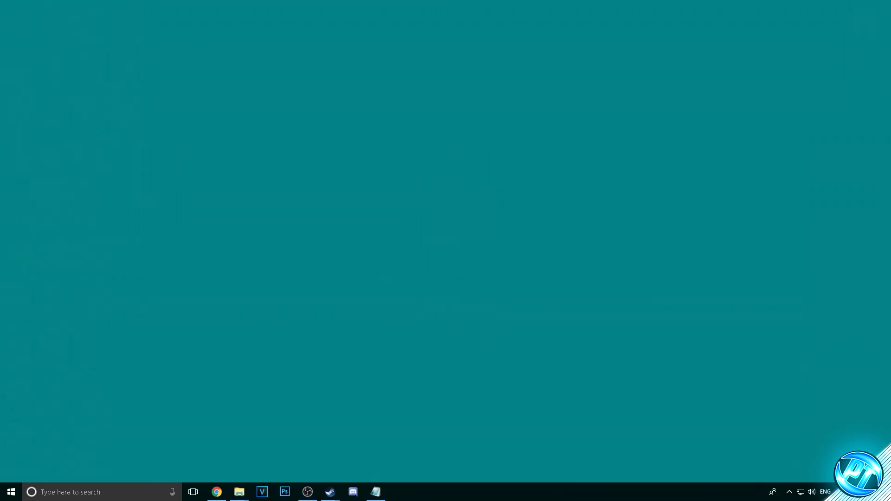
Open the cfgs\Good Connection folder in the TF2 Ultimate FPS Guide and select autoexec.cfg.
{"action": "double_click", "coordinate": [480, 226]}
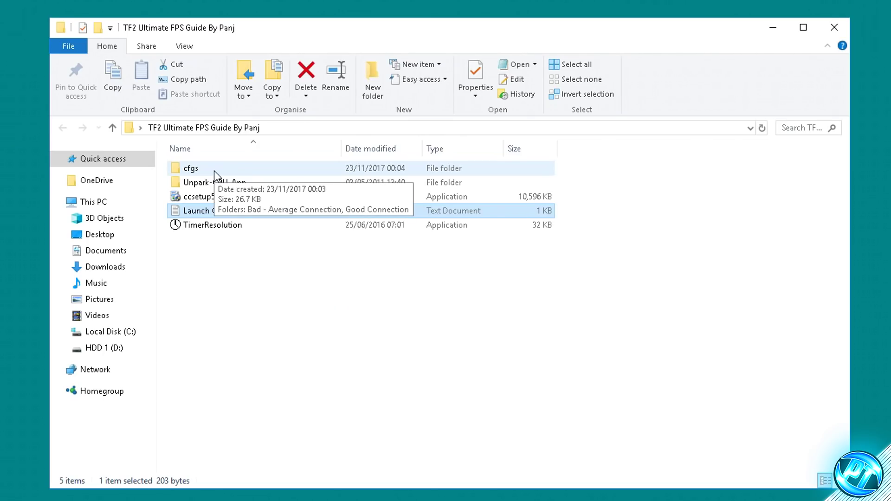
{"action": "double_click", "coordinate": [190, 167]}
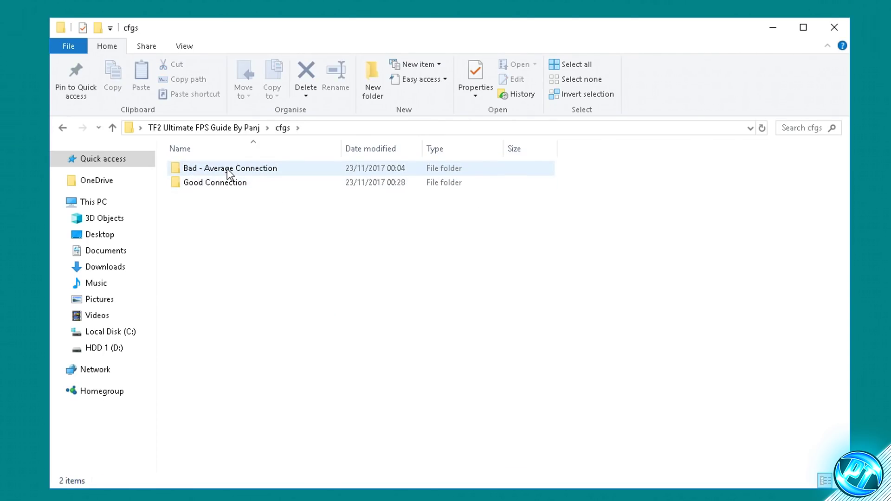
{"action": "mouse_move", "coordinate": [221, 187]}
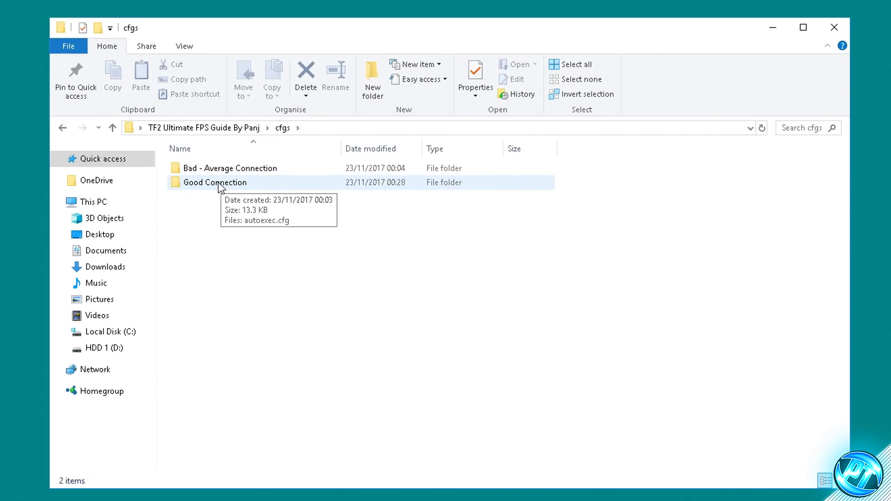
{"action": "mouse_move", "coordinate": [205, 168]}
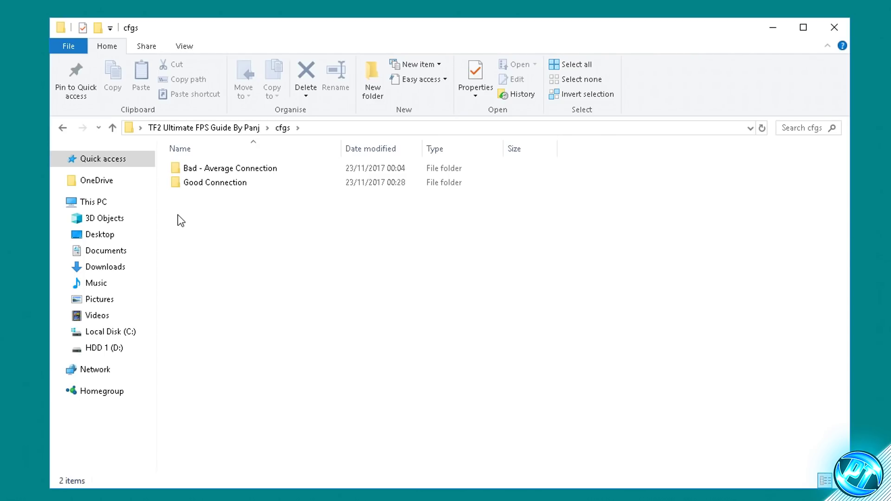
{"action": "double_click", "coordinate": [215, 185]}
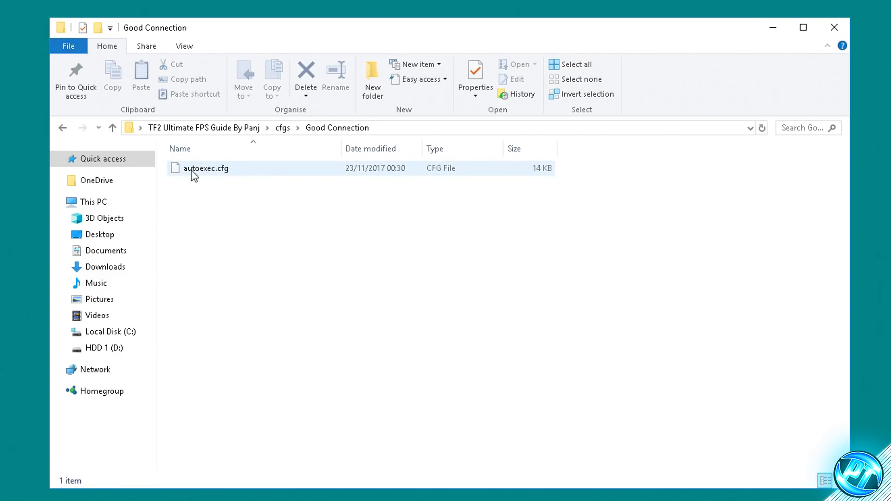
{"action": "left_click", "coordinate": [238, 170]}
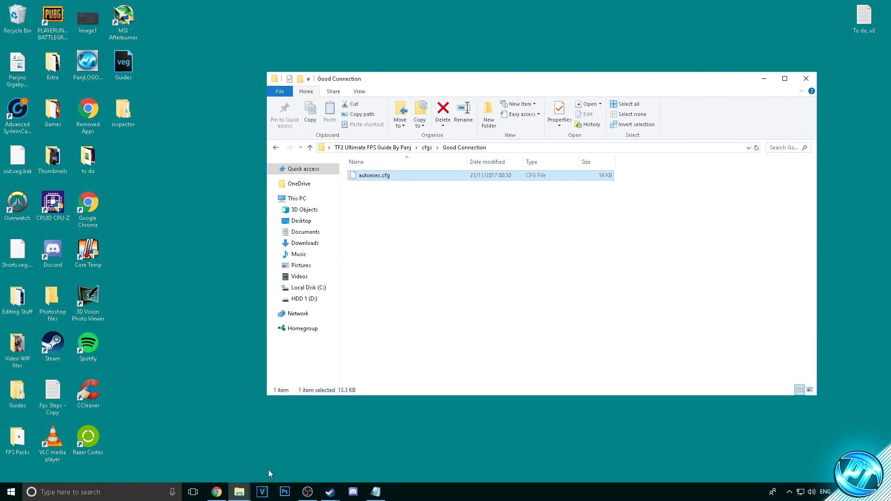
Copy autoexec.cfg from the Good Connection folder into Team Fortress 2's tf\cfg folder and close both folder windows.
{"action": "left_click", "coordinate": [239, 492]}
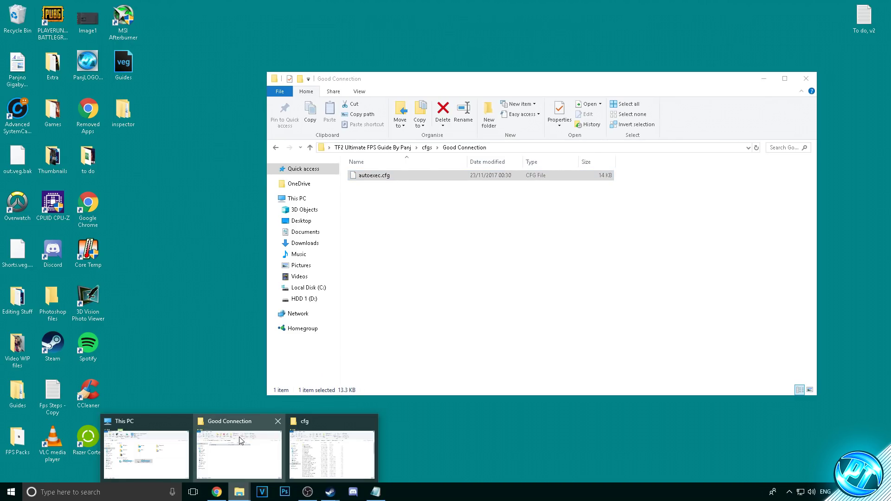
{"action": "left_click", "coordinate": [299, 448]}
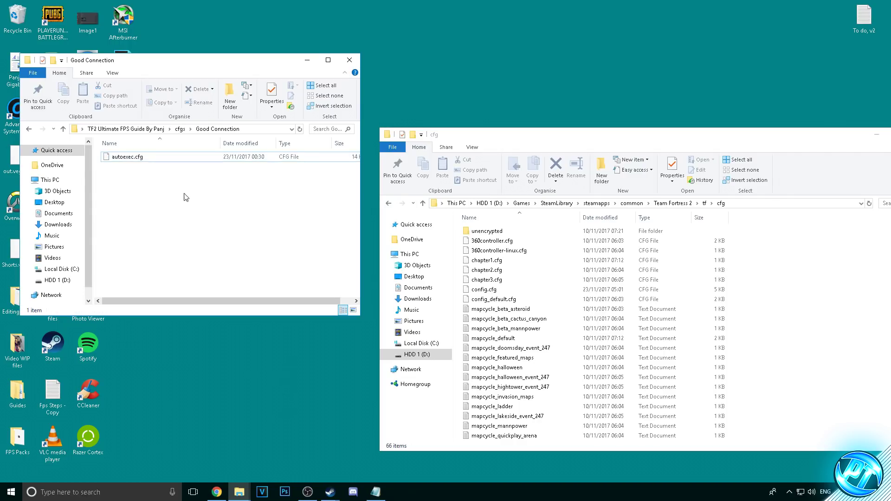
{"action": "left_click", "coordinate": [146, 157]}
{"action": "left_click", "coordinate": [146, 158]}
{"action": "left_click_drag", "start_coordinate": [515, 135], "coordinate": [508, 111]}
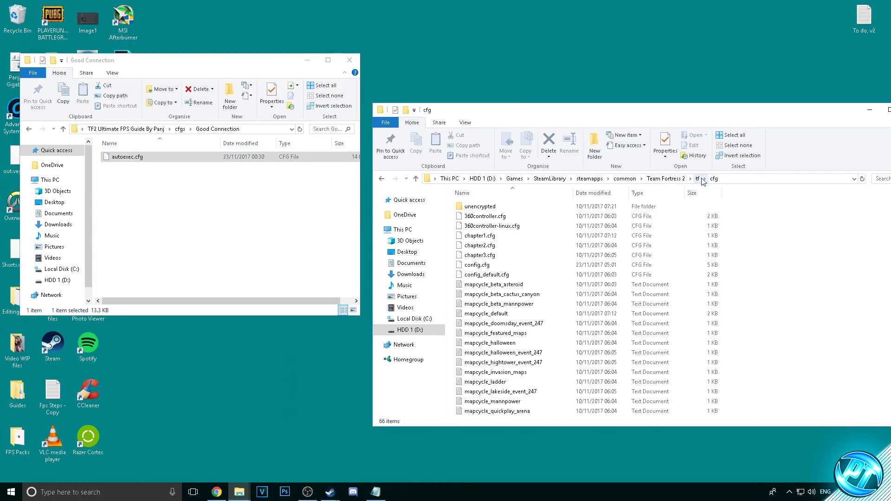
{"action": "left_click_drag", "start_coordinate": [146, 158], "coordinate": [480, 278]}
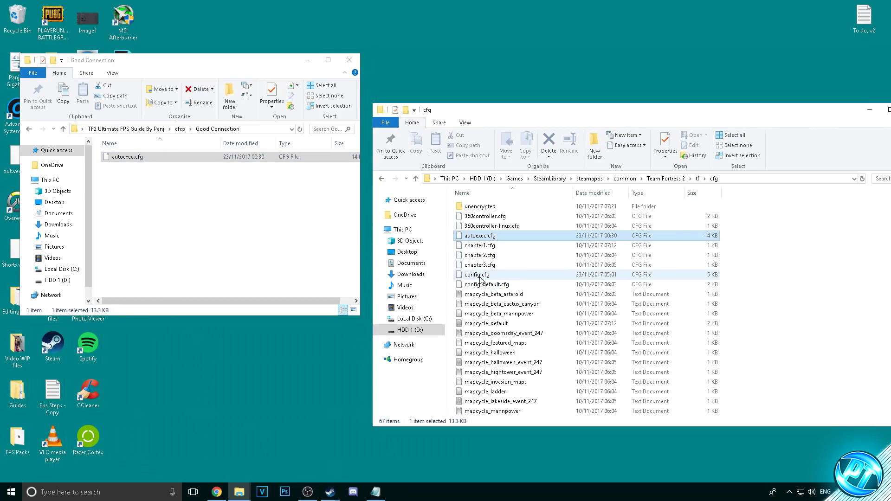
{"action": "key", "text": "ctrl+w"}
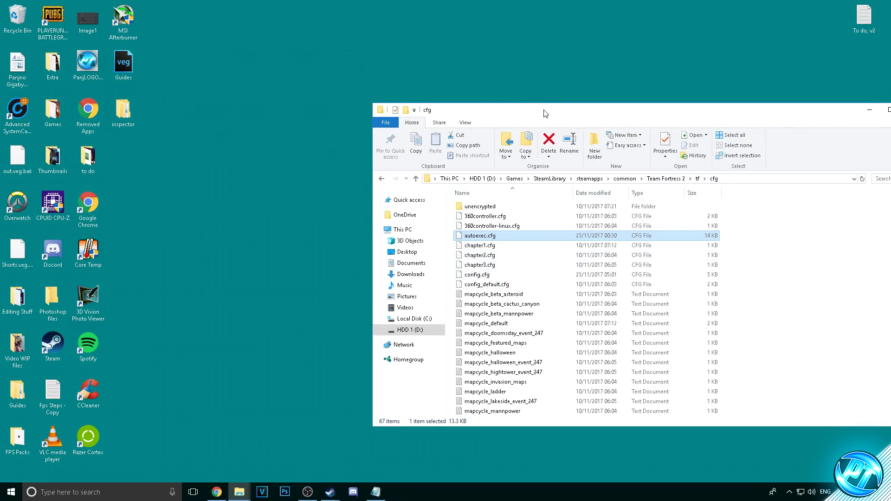
{"action": "left_click_drag", "start_coordinate": [545, 114], "coordinate": [379, 100]}
{"action": "left_click", "coordinate": [704, 99]}
{"action": "left_click", "coordinate": [522, 159]}
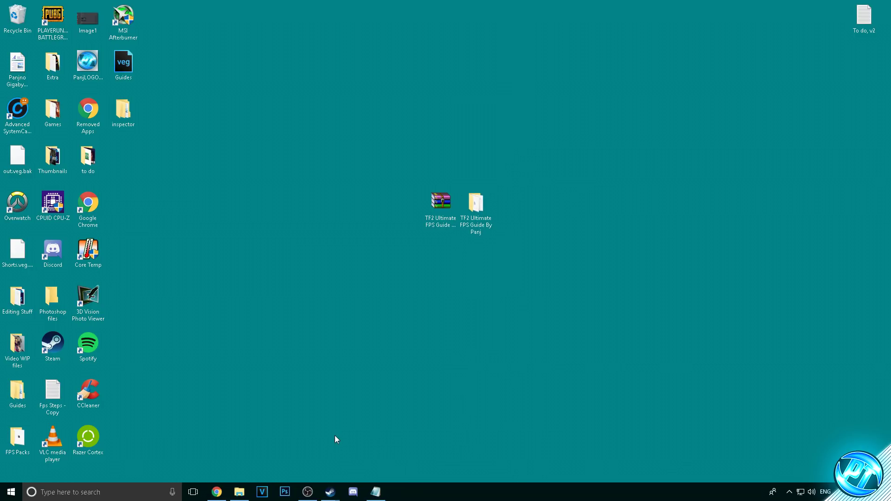
Switch to Steam and open the Team Fortress 2 installation folder from the game's properties.
{"action": "mouse_move", "coordinate": [330, 491]}
{"action": "left_click", "coordinate": [309, 450]}
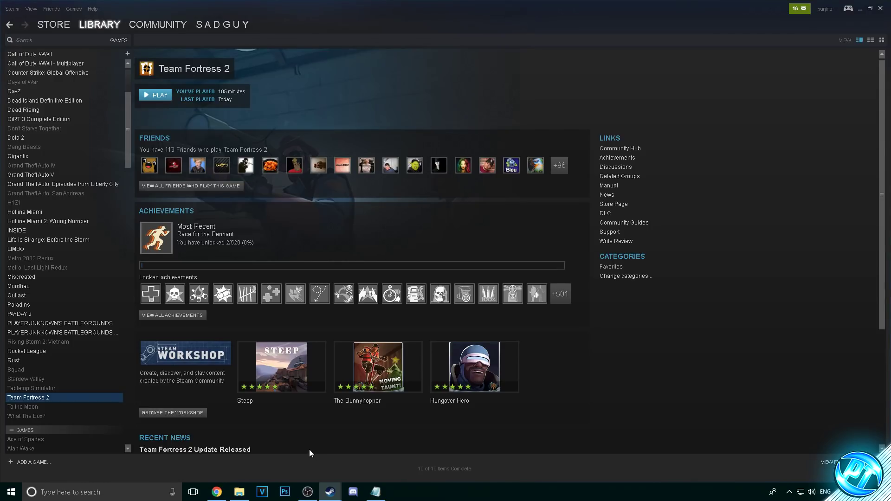
{"action": "right_click", "coordinate": [83, 398]}
{"action": "left_click", "coordinate": [97, 392]}
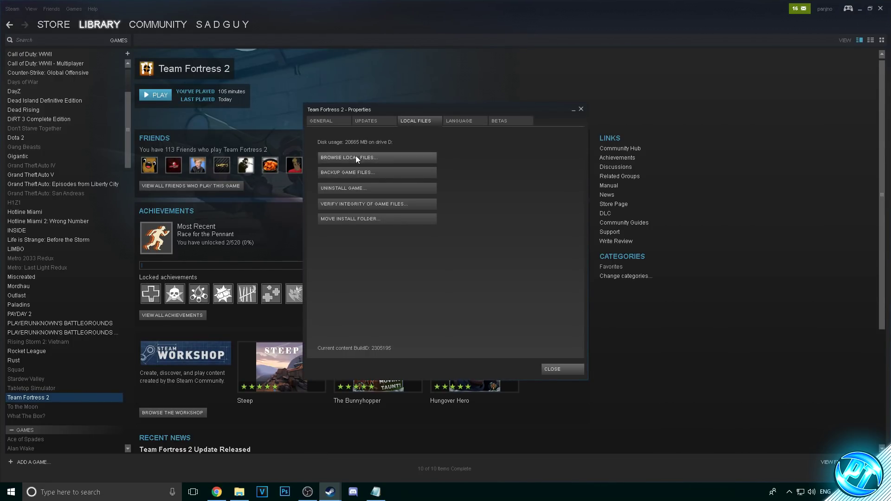
{"action": "left_click", "coordinate": [370, 159]}
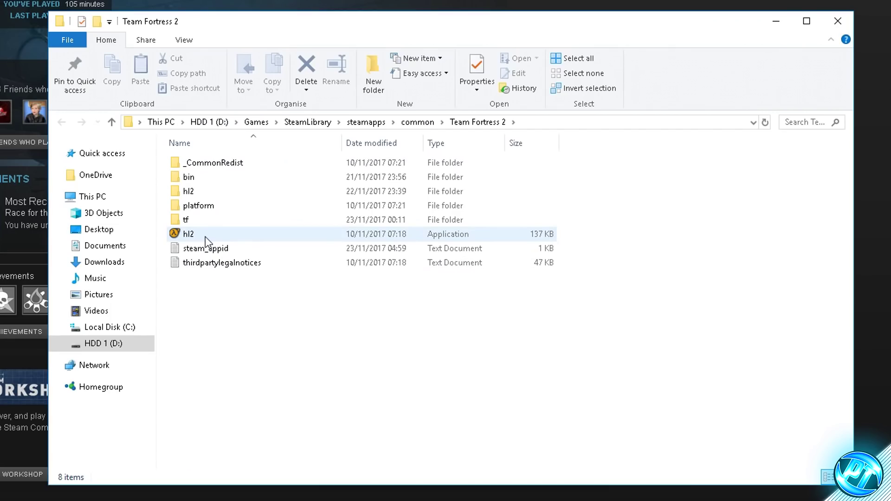
Apply compatibility settings to the hl2 application with high DPI scaling overridden and performed by Application, and close its folder and the game's properties.
{"action": "left_click", "coordinate": [212, 237]}
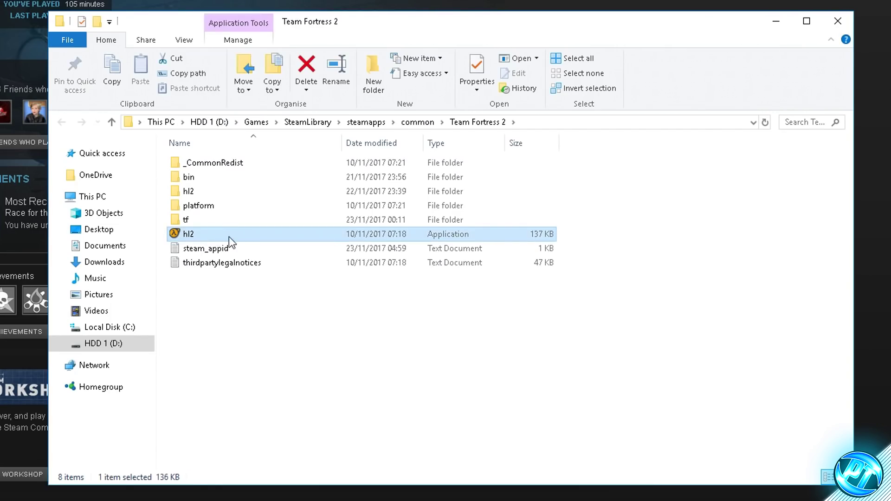
{"action": "right_click", "coordinate": [230, 237]}
{"action": "left_click", "coordinate": [269, 226]}
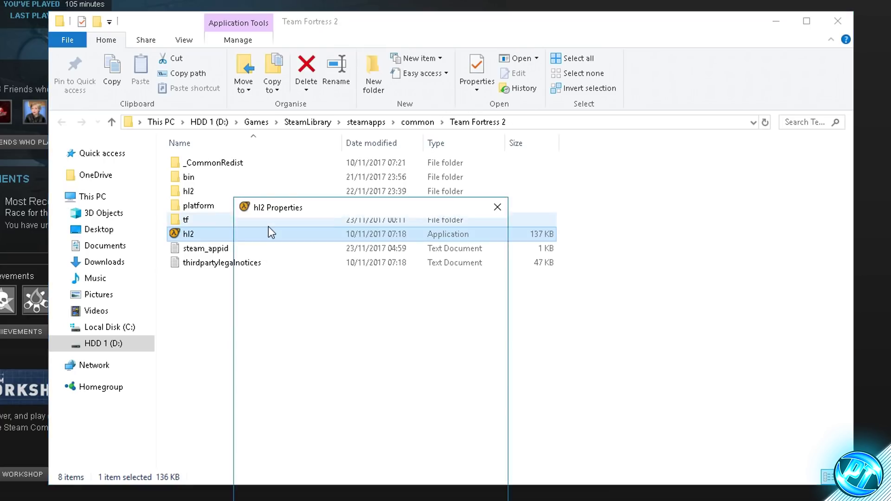
{"action": "left_click", "coordinate": [343, 159]}
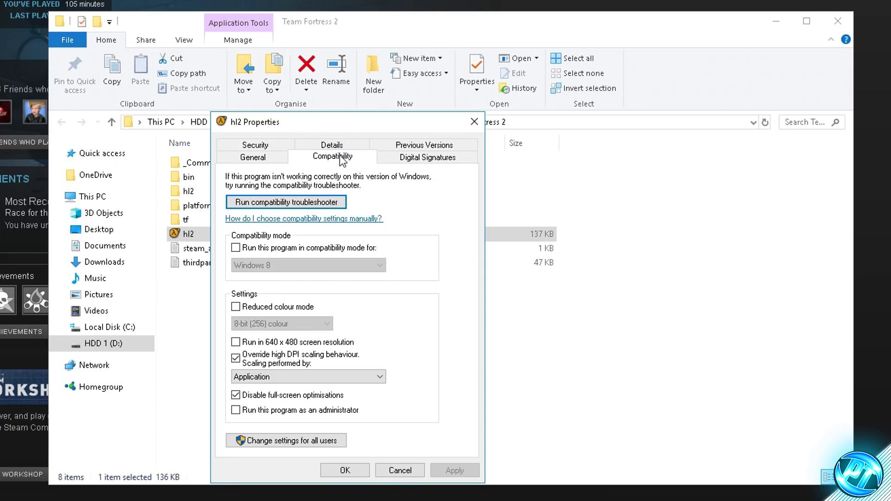
{"action": "left_click", "coordinate": [284, 361]}
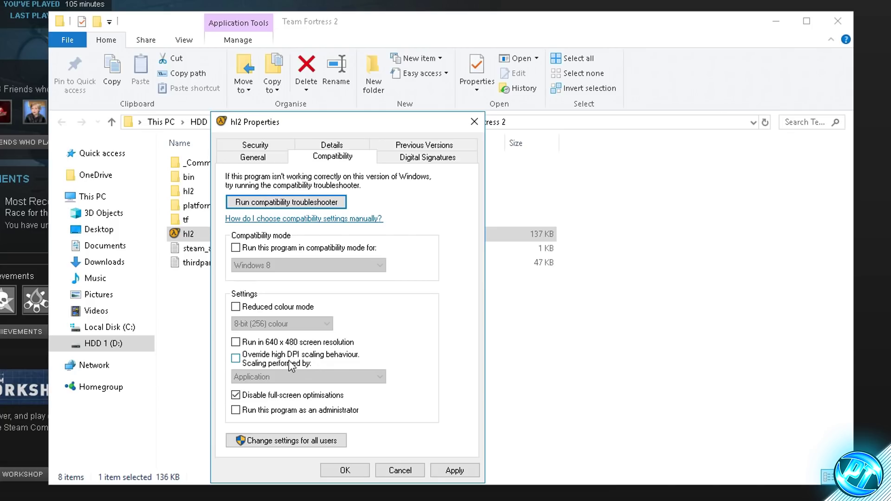
{"action": "left_click", "coordinate": [247, 358]}
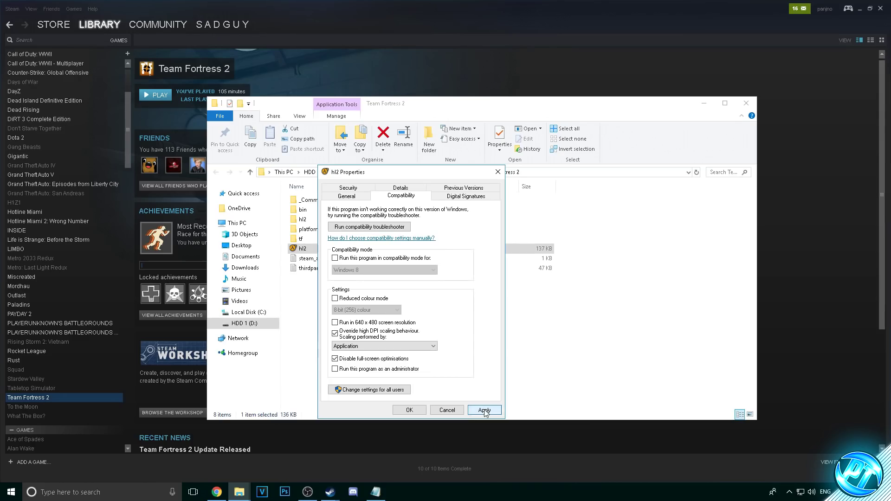
{"action": "left_click", "coordinate": [455, 470]}
{"action": "left_click", "coordinate": [409, 410]}
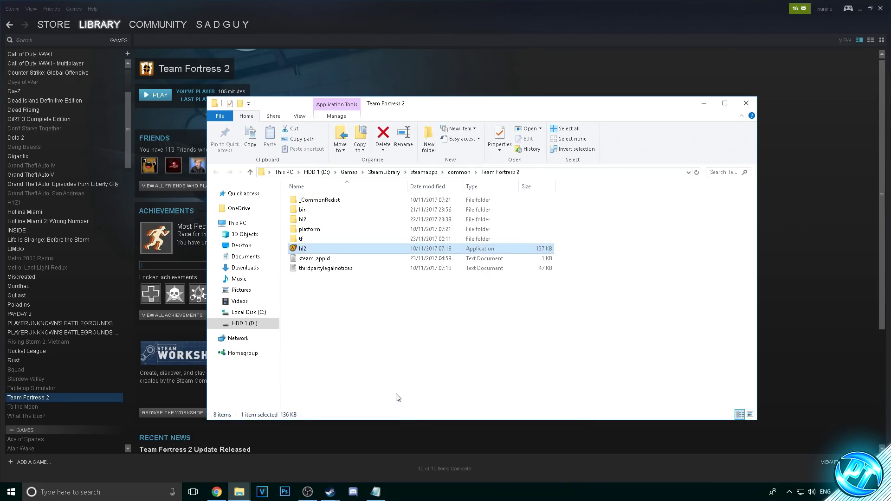
{"action": "left_click", "coordinate": [745, 103]}
{"action": "left_click", "coordinate": [576, 103]}
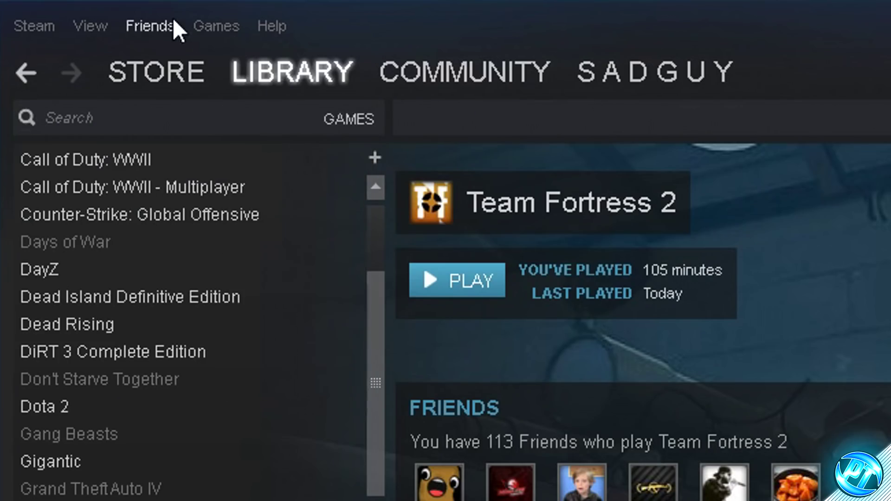
Disable the Steam Overlay while in-game in Steam's In-Game settings and save the change.
{"action": "left_click", "coordinate": [13, 9]}
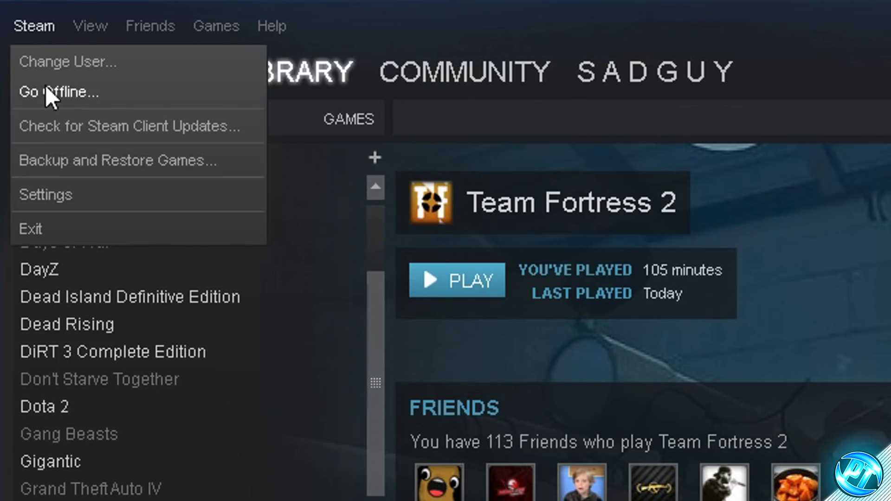
{"action": "left_click", "coordinate": [63, 190]}
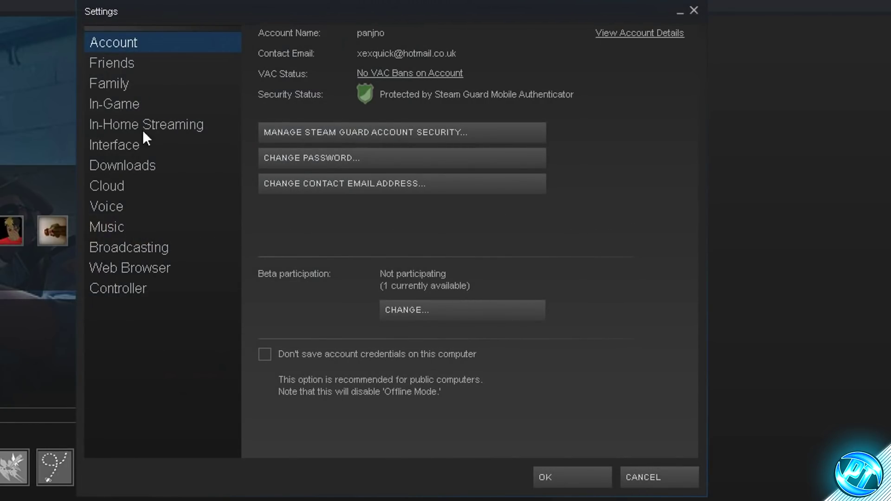
{"action": "left_click", "coordinate": [128, 105]}
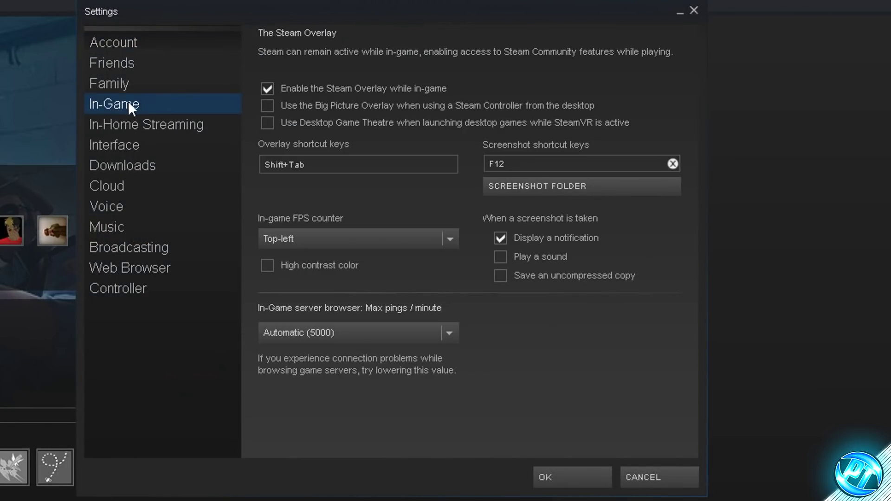
{"action": "left_click", "coordinate": [267, 89]}
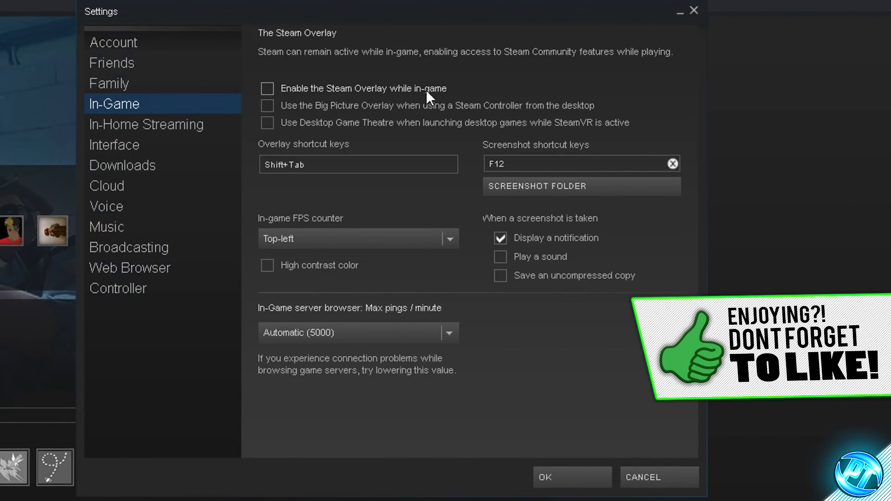
{"action": "left_click", "coordinate": [566, 468]}
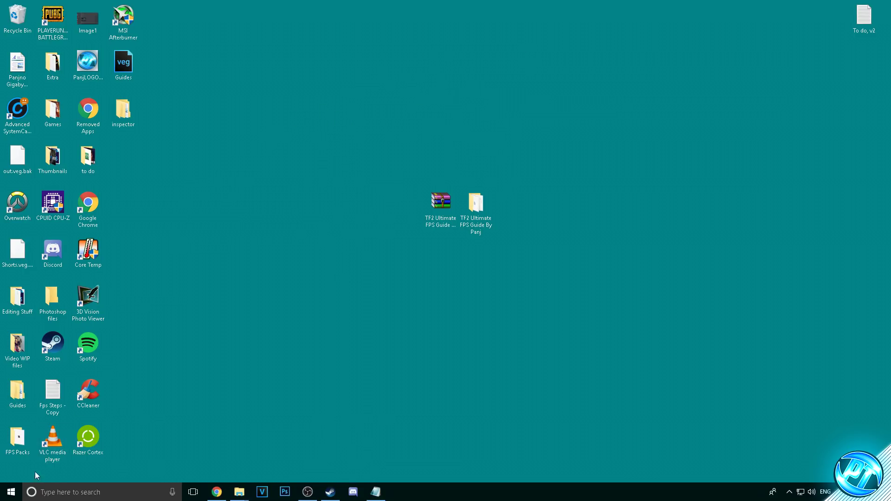
Find %appdata% from the Windows search and go from Roaming to the AppData\Local\Temp folder.
{"action": "left_click", "coordinate": [11, 493]}
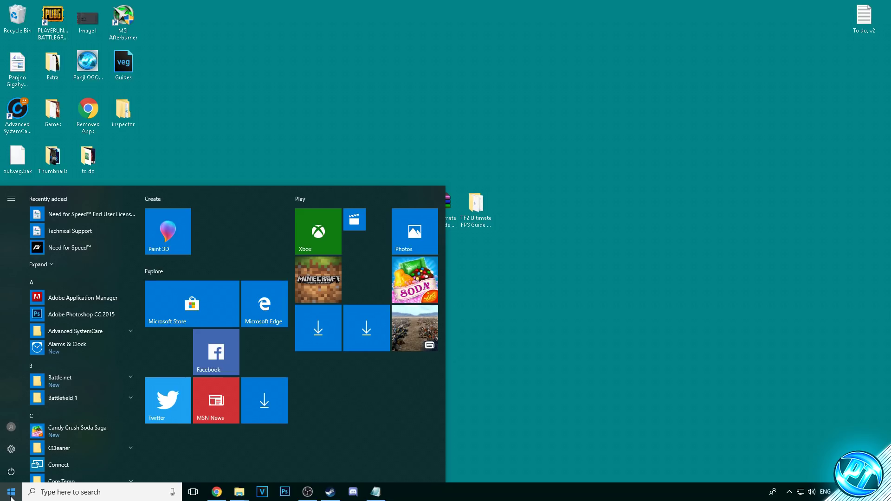
{"action": "type", "text": "%appdata"}
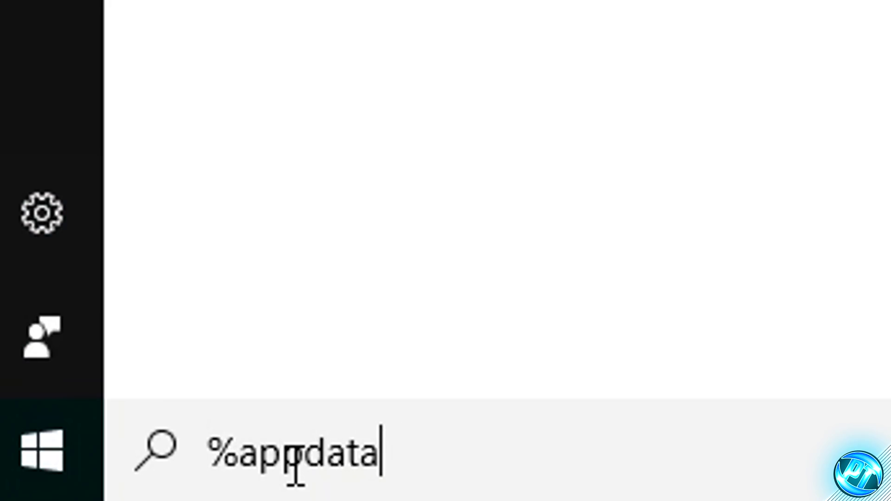
{"action": "type", "text": "%"}
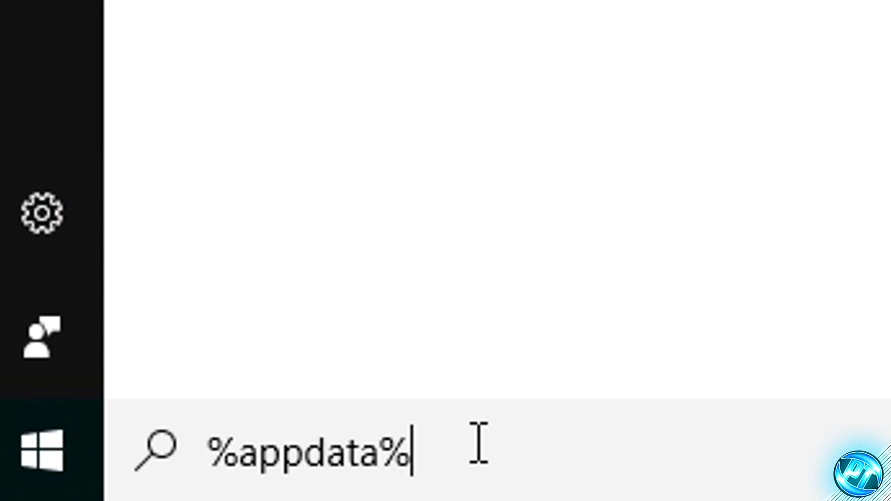
{"action": "key", "text": "Return"}
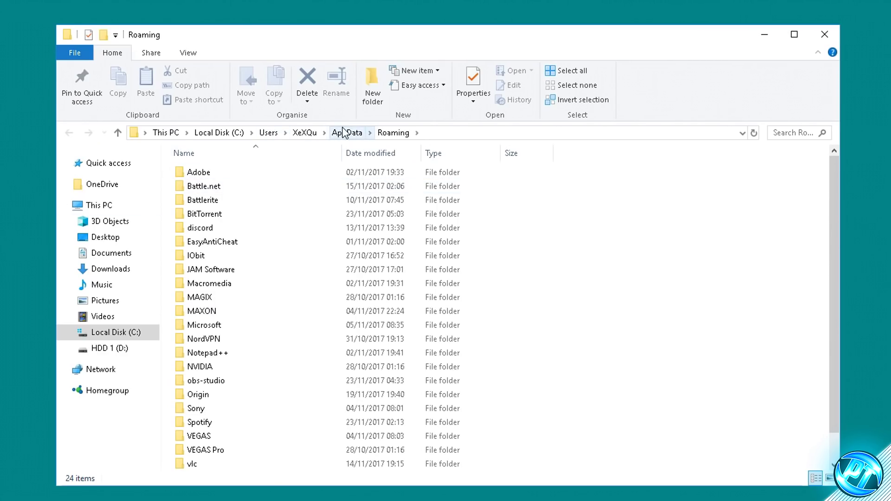
{"action": "left_click", "coordinate": [347, 133]}
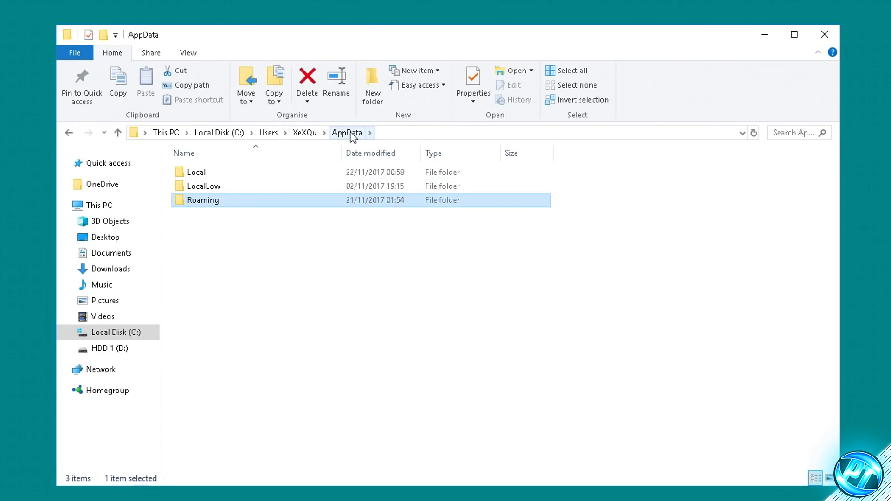
{"action": "double_click", "coordinate": [238, 177]}
{"action": "scroll", "coordinate": [254, 297], "scroll_direction": "down", "scroll_amount": 8}
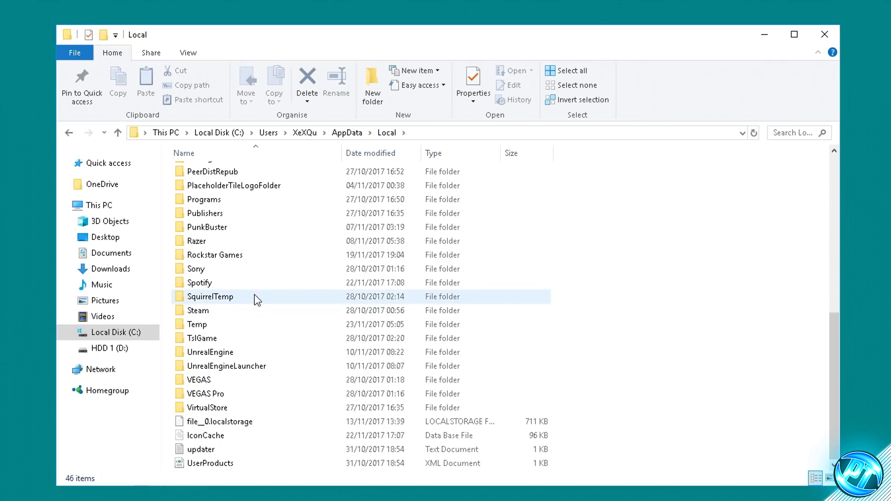
{"action": "double_click", "coordinate": [215, 325]}
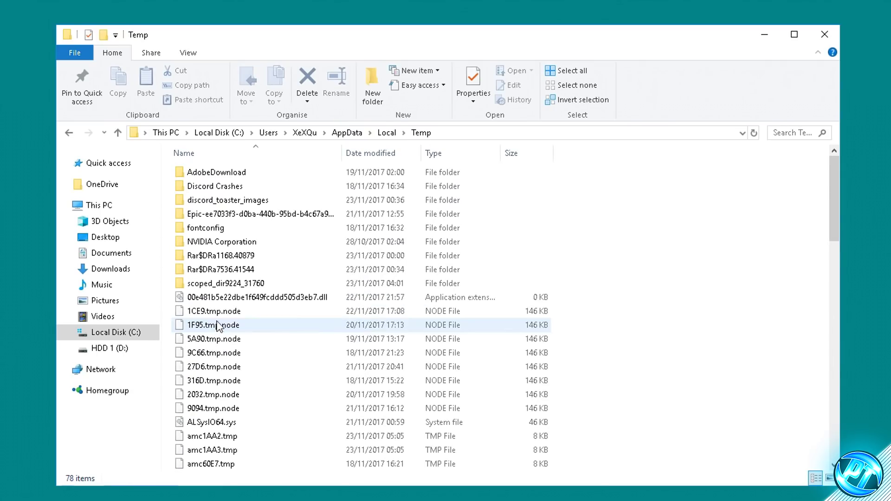
Delete all files and folders in the Temp folder, skipping all current items that are in use.
{"action": "left_click", "coordinate": [167, 172]}
{"action": "left_click_drag", "start_coordinate": [168, 174], "coordinate": [229, 500]}
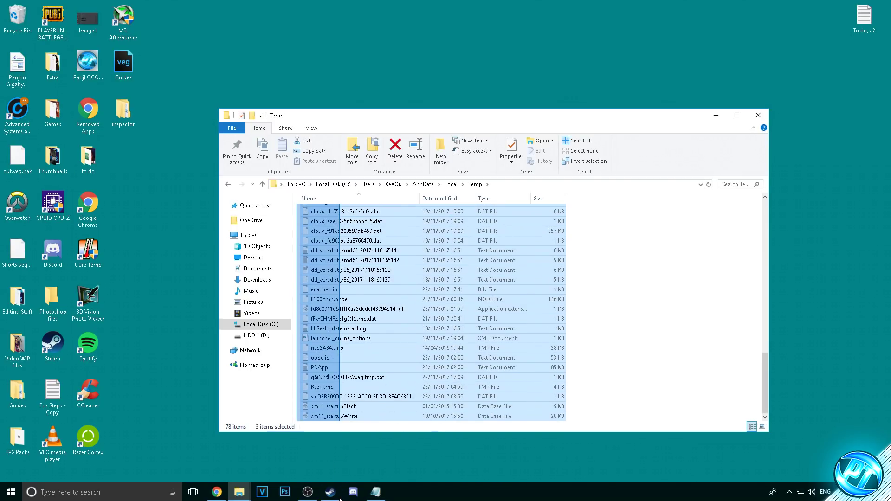
{"action": "left_click_drag", "start_coordinate": [340, 499], "coordinate": [449, 301]}
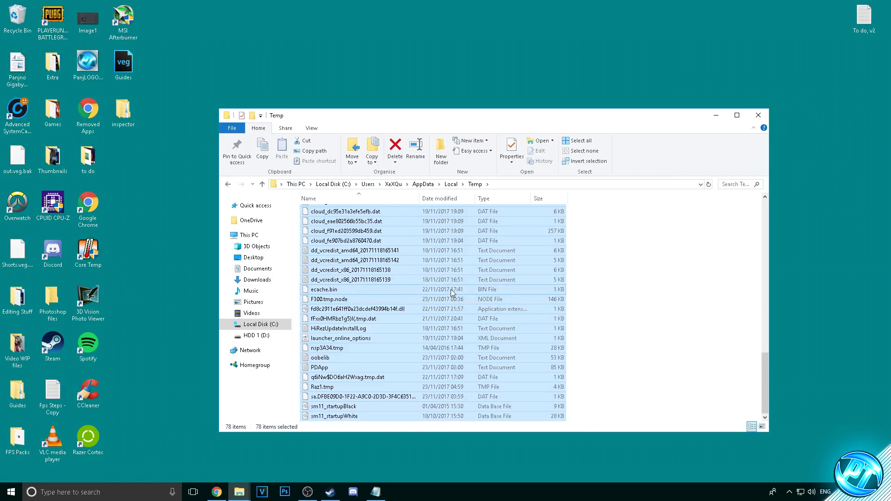
{"action": "right_click", "coordinate": [450, 301]}
{"action": "left_click", "coordinate": [475, 443]}
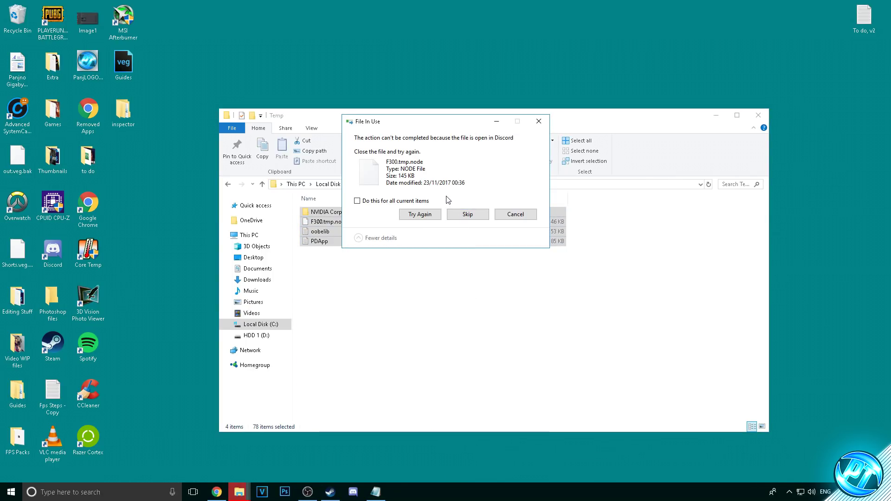
{"action": "left_click", "coordinate": [397, 203]}
{"action": "left_click", "coordinate": [459, 214]}
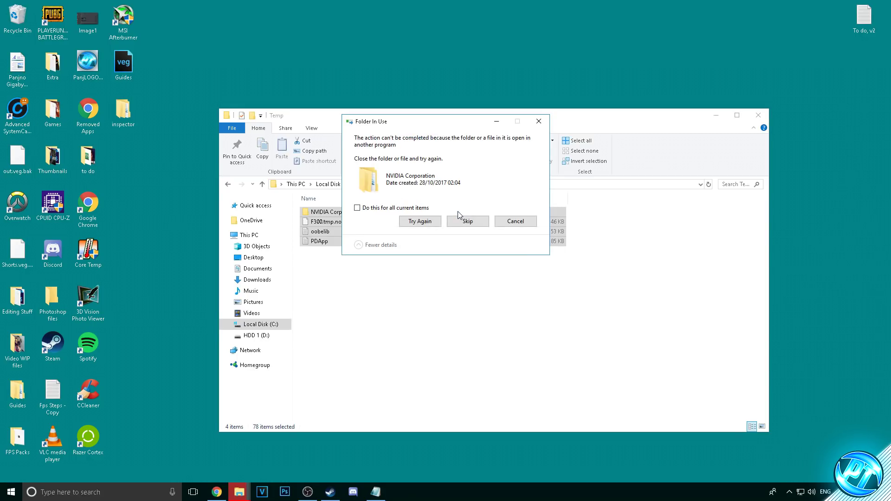
{"action": "left_click", "coordinate": [416, 209]}
{"action": "left_click", "coordinate": [467, 223]}
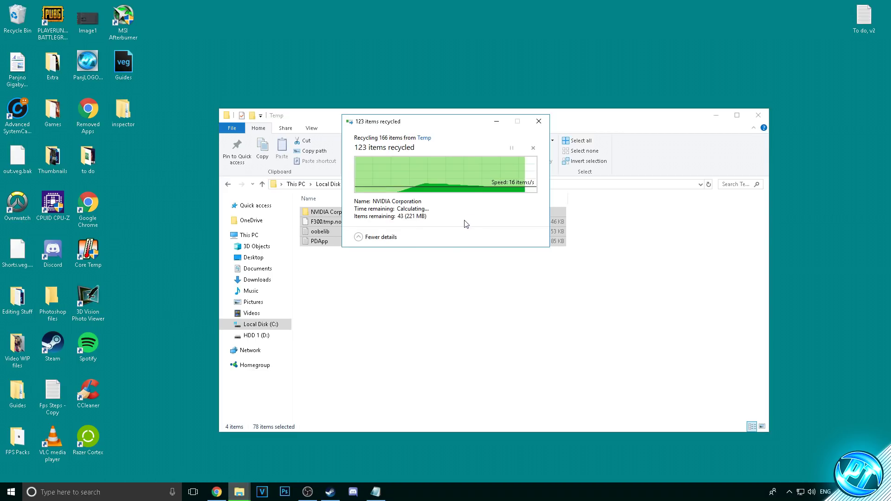
{"action": "left_click", "coordinate": [444, 277]}
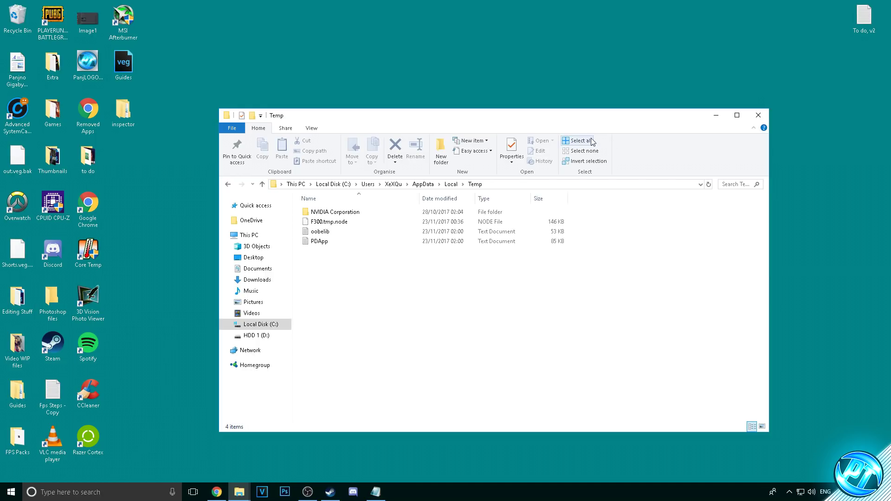
Close the Temp folder and empty the Recycle Bin.
{"action": "left_click", "coordinate": [758, 115]}
{"action": "right_click", "coordinate": [17, 24]}
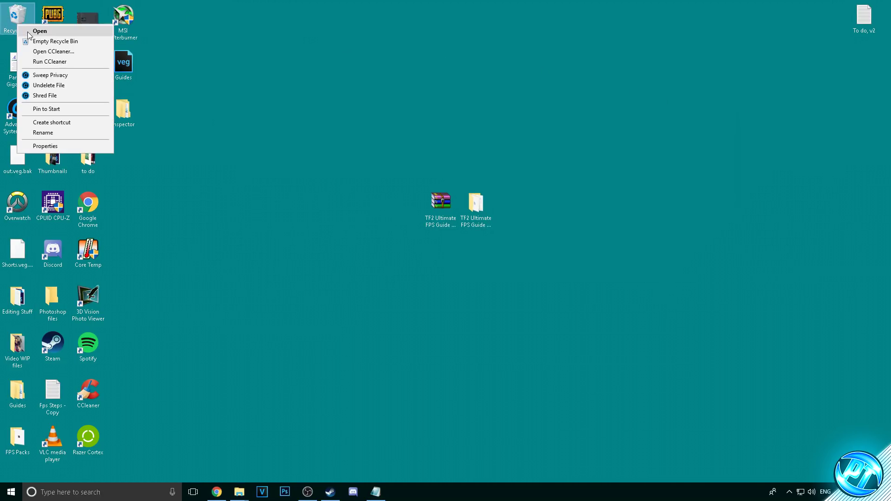
{"action": "left_click", "coordinate": [38, 43]}
{"action": "left_click", "coordinate": [482, 253]}
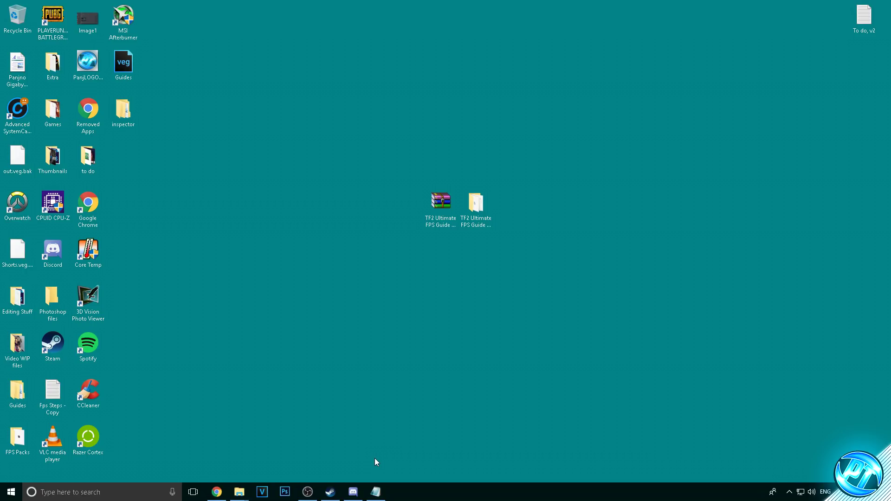
Switch to Discord and turn off Hardware Acceleration in the advanced Appearance settings.
{"action": "left_click", "coordinate": [352, 491]}
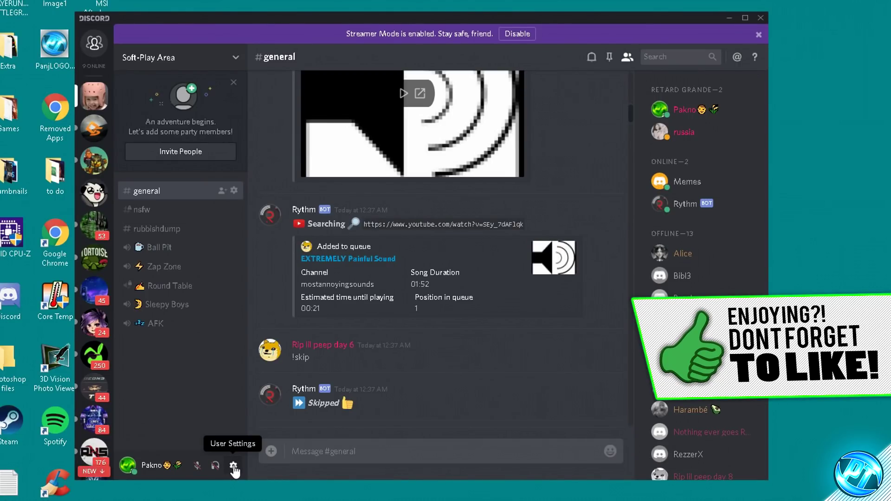
{"action": "left_click", "coordinate": [233, 465]}
{"action": "left_click", "coordinate": [190, 321]}
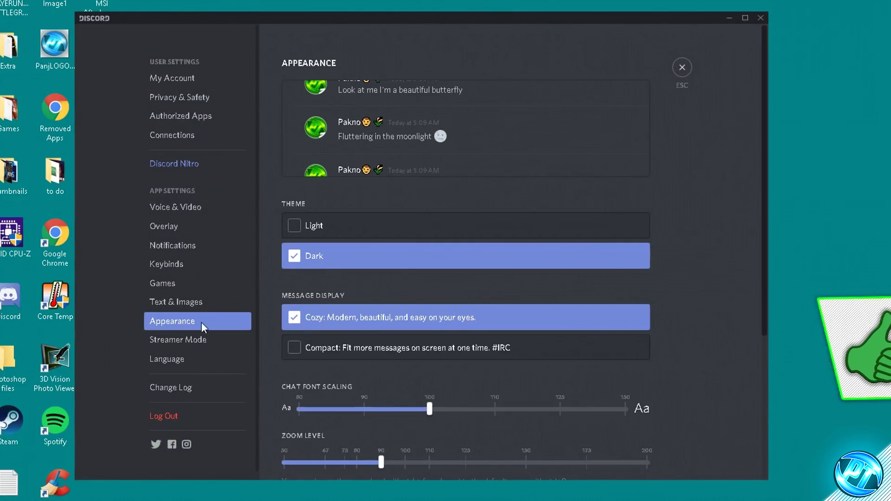
{"action": "scroll", "coordinate": [379, 278], "scroll_direction": "down", "scroll_amount": 4}
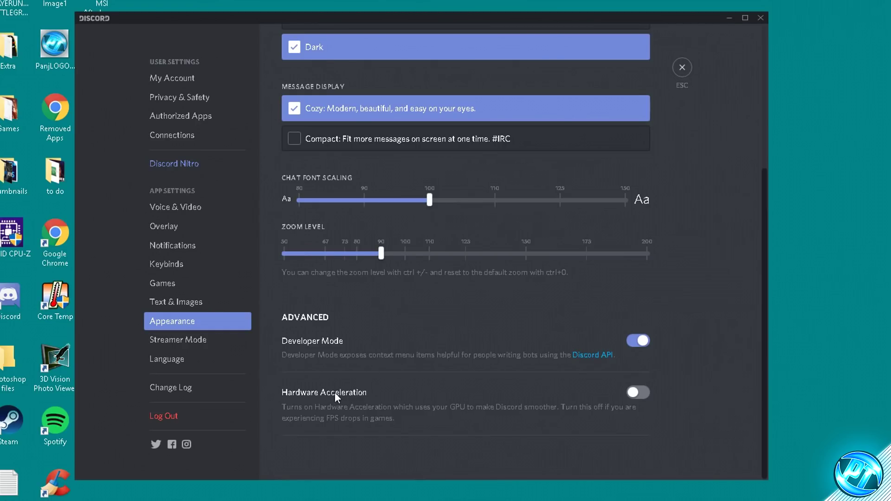
{"action": "left_click", "coordinate": [635, 392]}
{"action": "left_click", "coordinate": [450, 282]}
{"action": "left_click", "coordinate": [635, 391]}
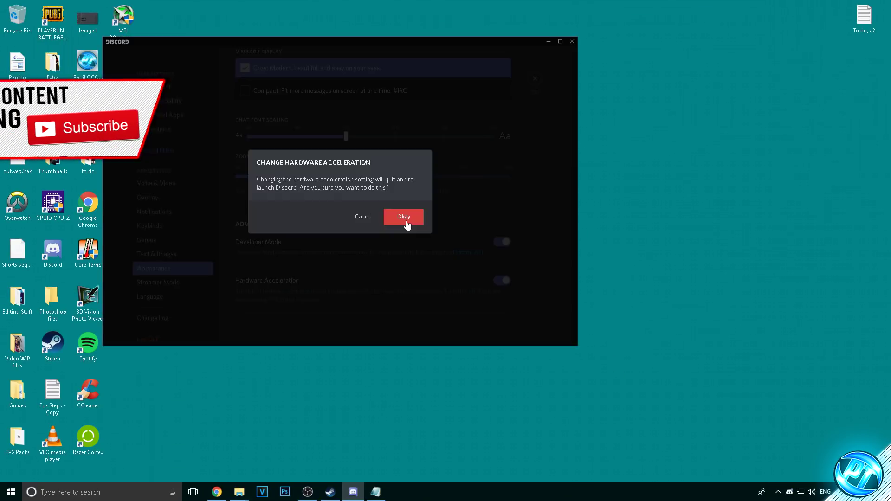
{"action": "left_click", "coordinate": [505, 280]}
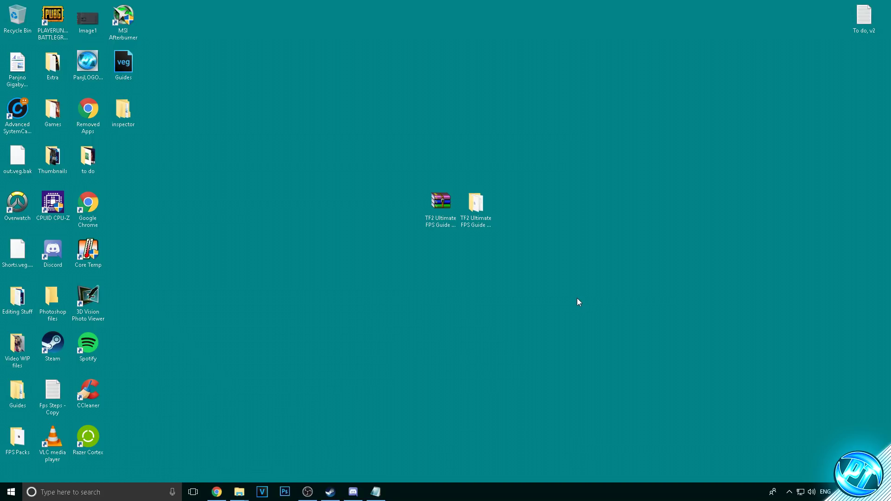
Switch to Google Chrome, turn off hardware acceleration in the advanced System settings, and close the settings page and minimize the browser.
{"action": "left_click", "coordinate": [217, 492]}
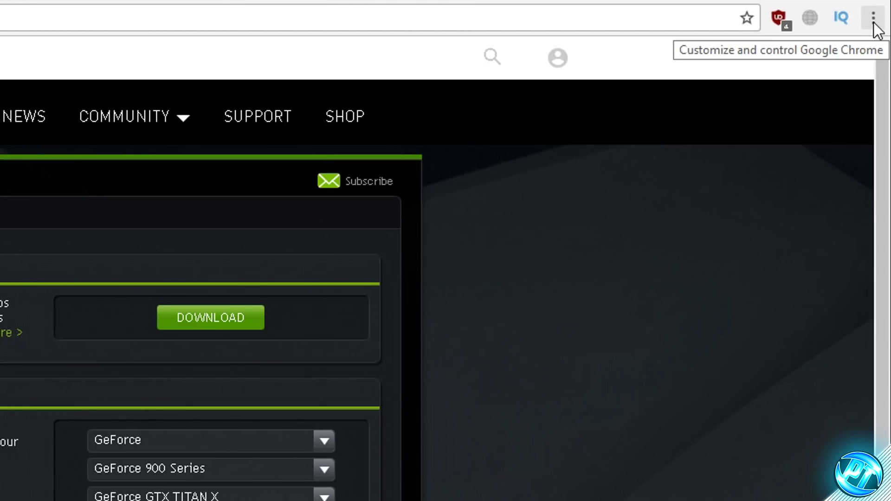
{"action": "left_click", "coordinate": [872, 22]}
{"action": "left_click", "coordinate": [699, 373]}
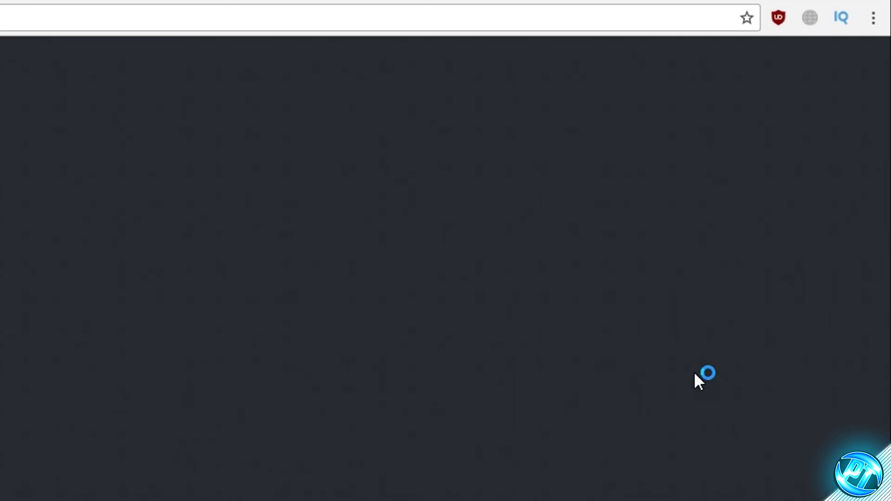
{"action": "scroll", "coordinate": [469, 374], "scroll_direction": "down", "scroll_amount": 4}
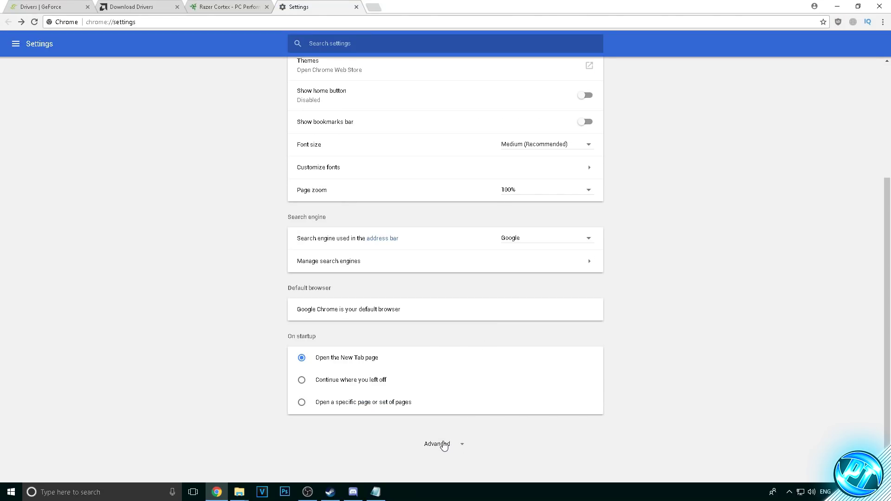
{"action": "left_click", "coordinate": [446, 445]}
{"action": "scroll", "coordinate": [233, 268], "scroll_direction": "down", "scroll_amount": 16}
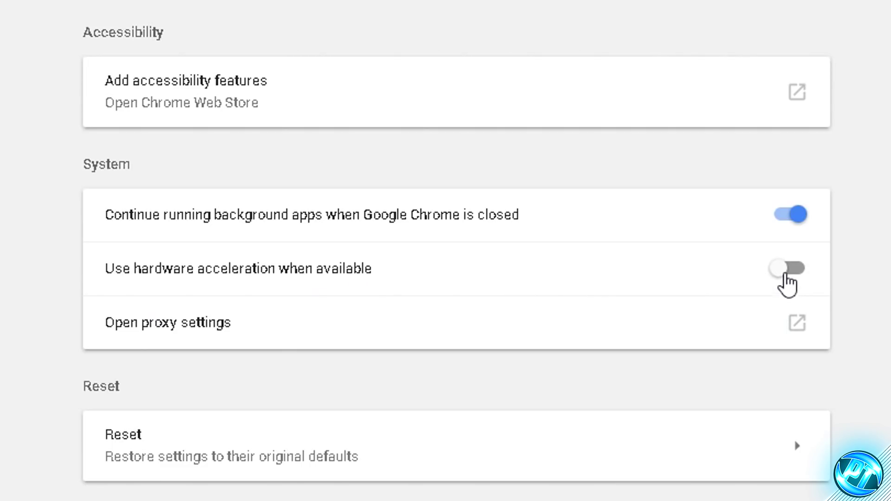
{"action": "left_click", "coordinate": [784, 280]}
{"action": "left_click", "coordinate": [793, 278]}
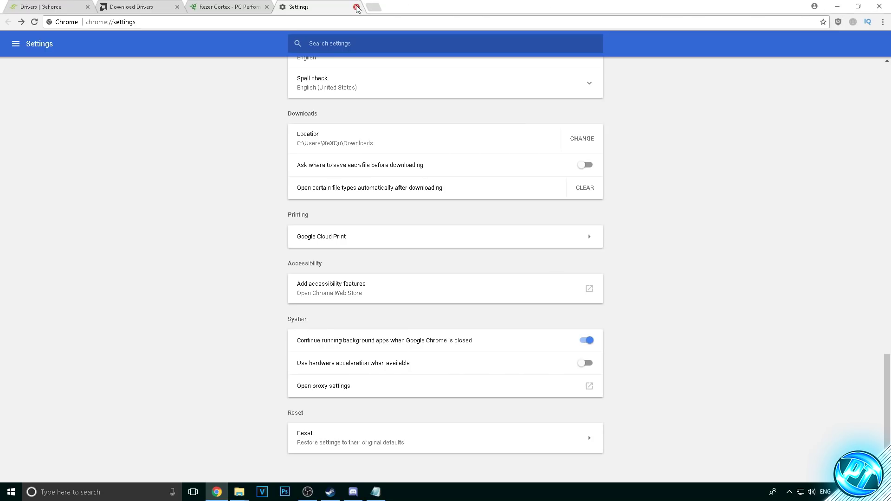
{"action": "left_click", "coordinate": [357, 7]}
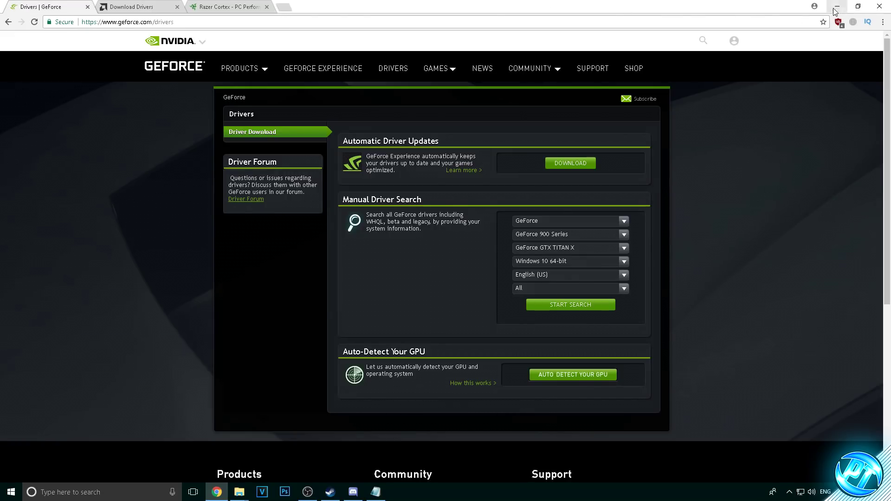
{"action": "left_click", "coordinate": [837, 6]}
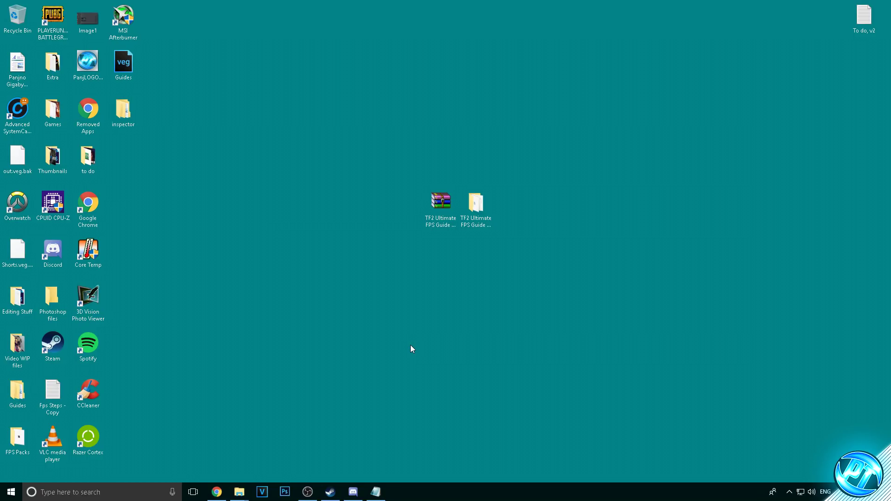
Open the Unpark-CPU-App folder inside the TF2 Ultimate FPS Guide folder on the desktop.
{"action": "double_click", "coordinate": [475, 204]}
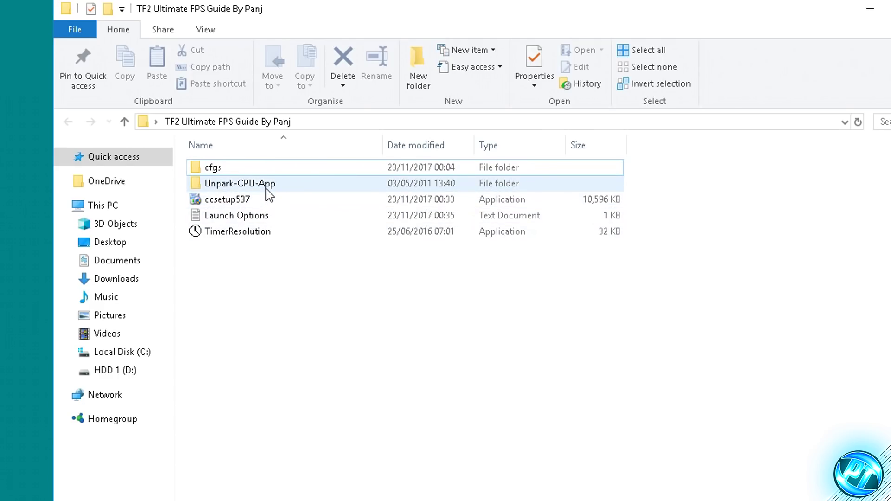
{"action": "mouse_move", "coordinate": [267, 189]}
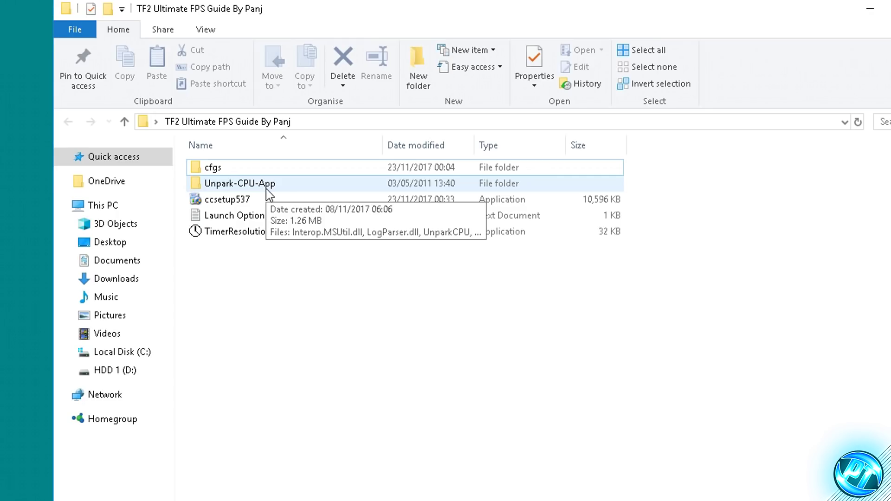
{"action": "double_click", "coordinate": [269, 187]}
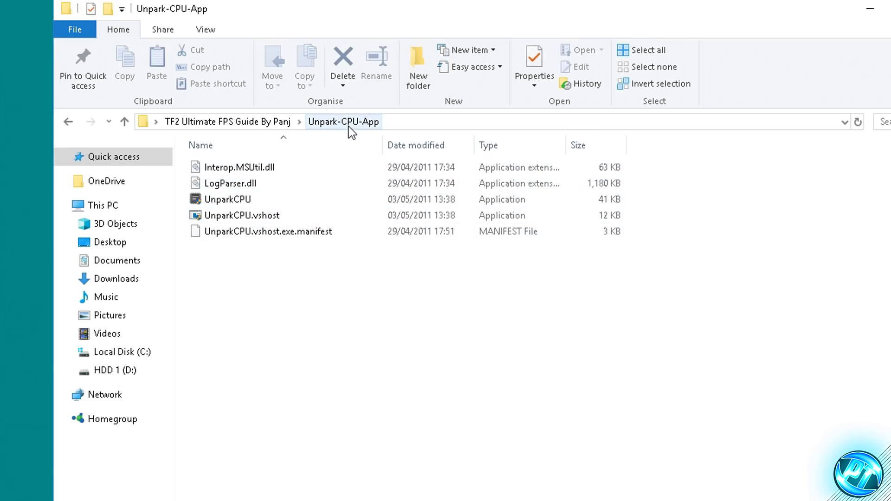
Launch UnparkCPU, check the status of the CPU cores, unpark all of them, and close the utility.
{"action": "double_click", "coordinate": [255, 203]}
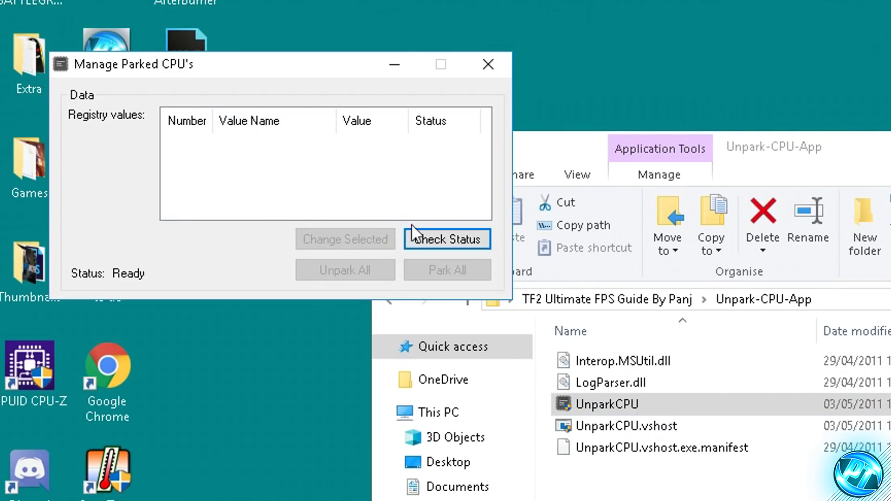
{"action": "left_click", "coordinate": [237, 144]}
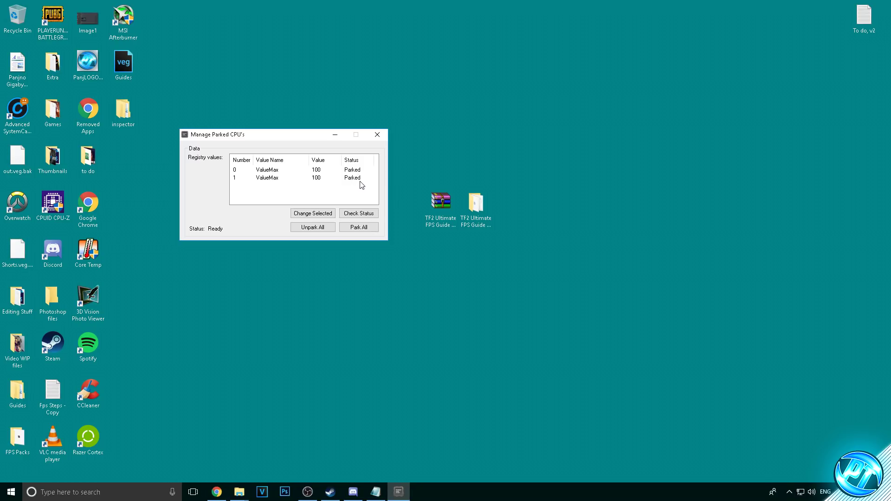
{"action": "left_click", "coordinate": [310, 230]}
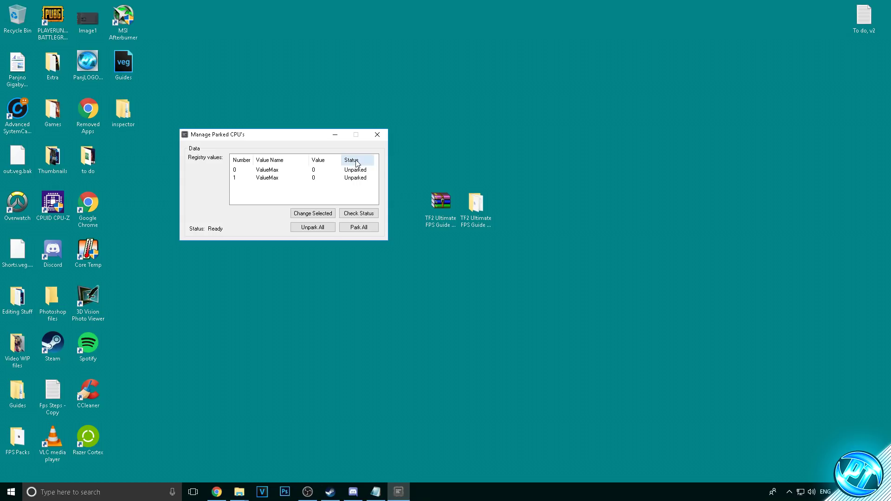
{"action": "left_click", "coordinate": [378, 135]}
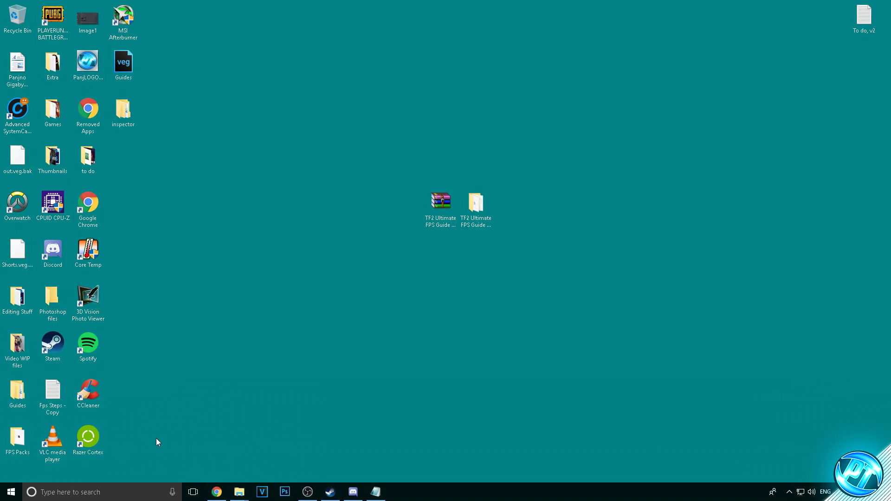
Open System Configuration with msconfig and bring up the advanced boot options for the Windows 10 entry.
{"action": "left_click", "coordinate": [10, 492]}
{"action": "type", "text": "msconf"}
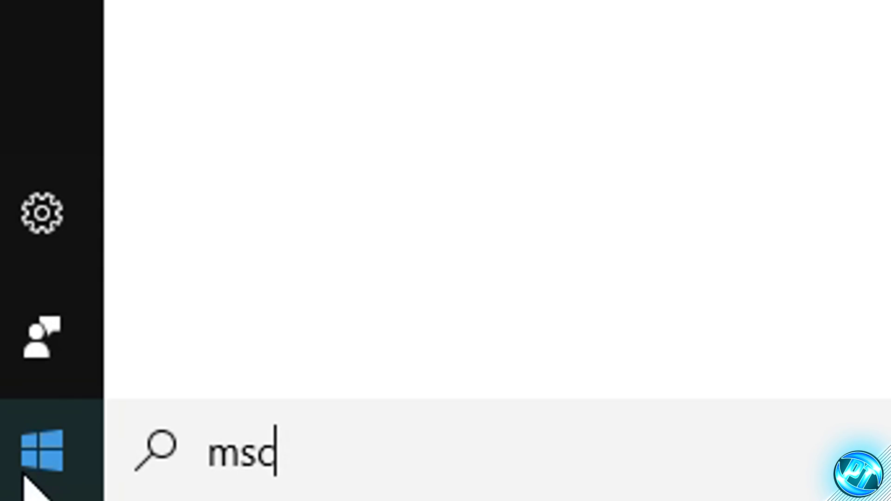
{"action": "type", "text": "ig"}
{"action": "key", "text": "Return"}
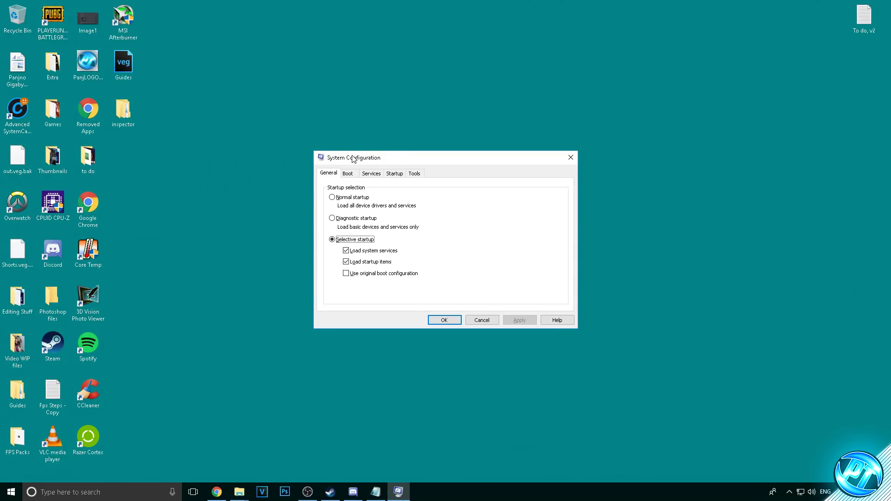
{"action": "left_click", "coordinate": [348, 173]}
{"action": "left_click", "coordinate": [357, 191]}
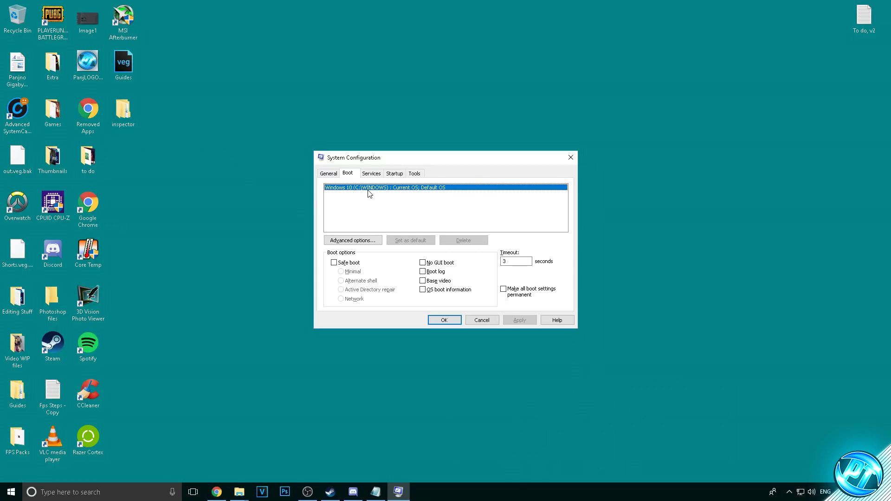
{"action": "left_click", "coordinate": [364, 239]}
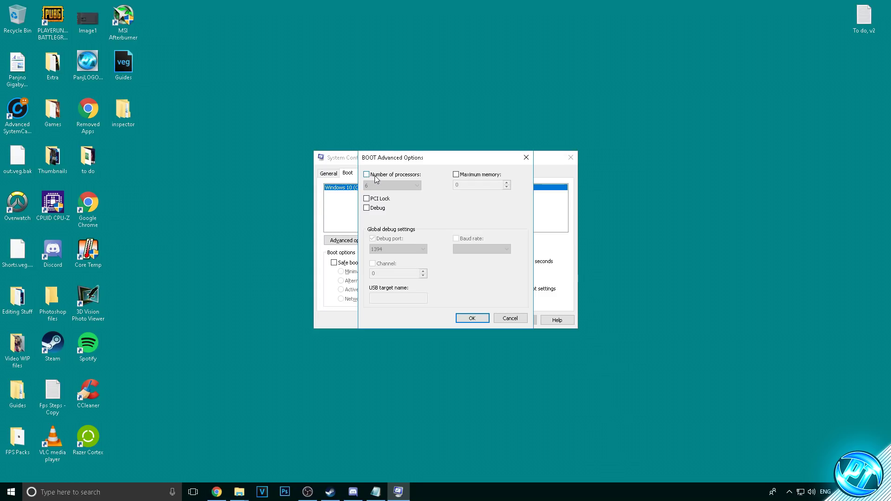
Enable the number of processors option with a value of 6, apply the boot changes, and exit without restarting.
{"action": "left_click", "coordinate": [390, 186]}
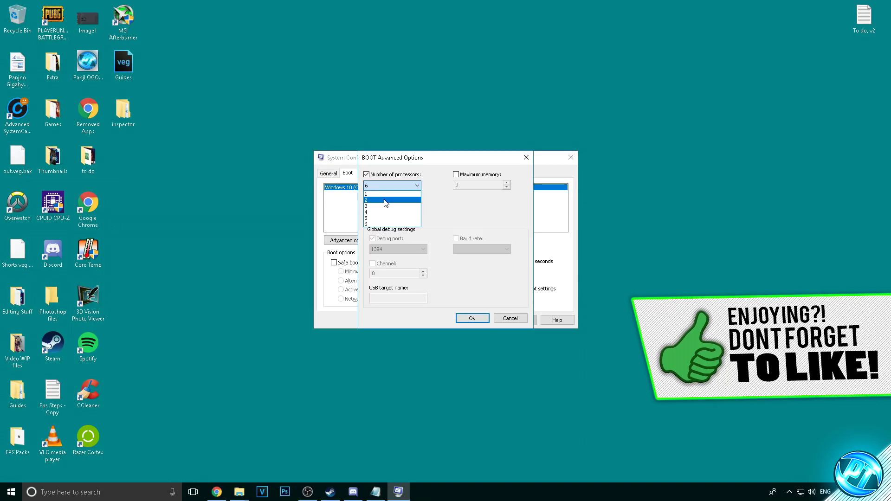
{"action": "left_click", "coordinate": [376, 224]}
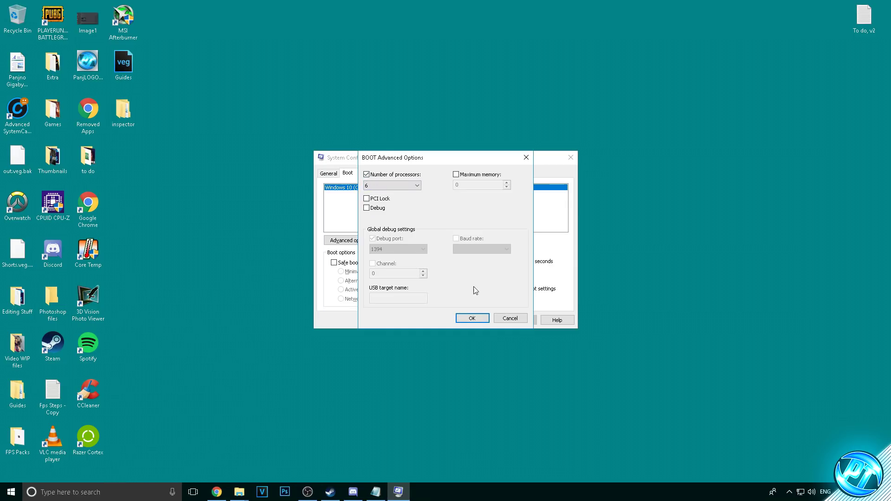
{"action": "left_click", "coordinate": [478, 318]}
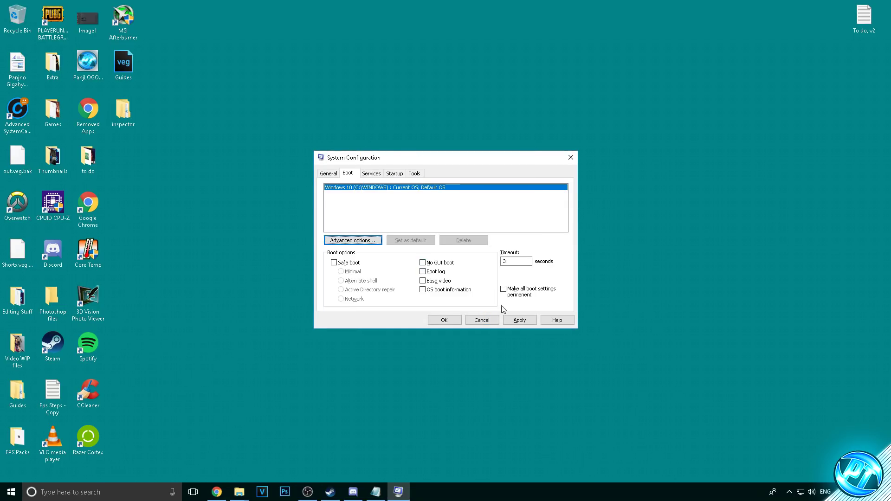
{"action": "left_click", "coordinate": [520, 320]}
{"action": "left_click", "coordinate": [447, 321]}
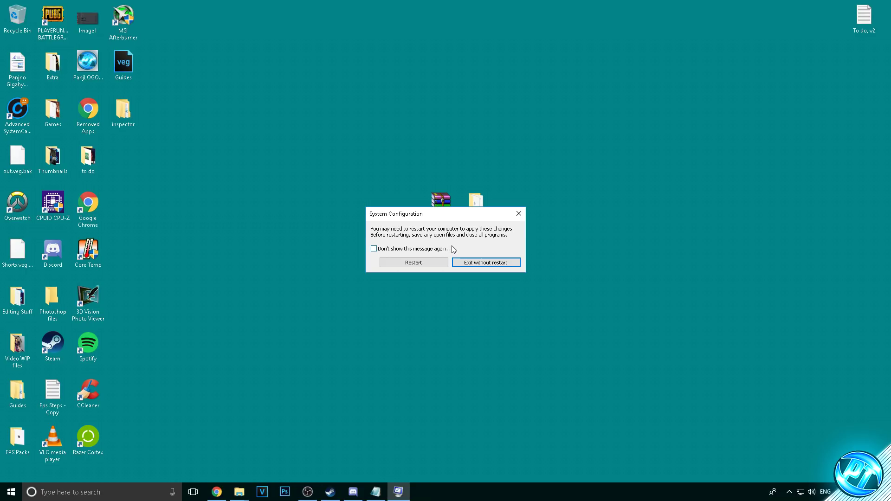
{"action": "left_click", "coordinate": [495, 264]}
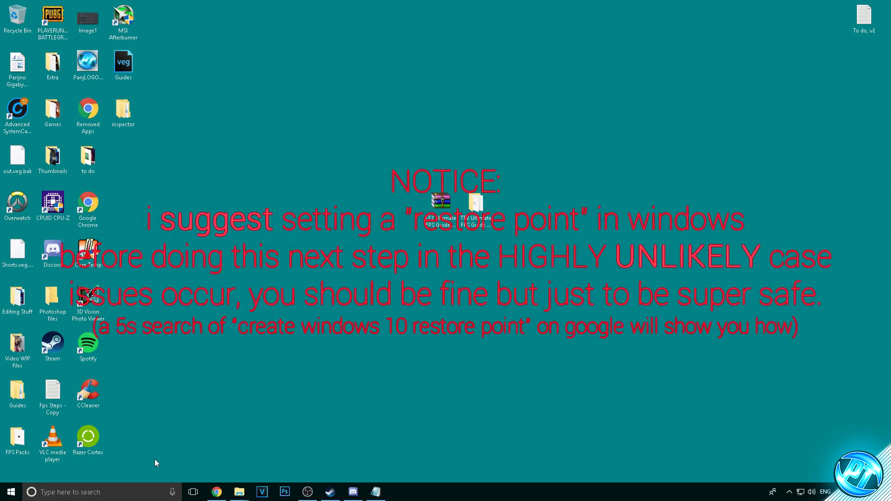
Open the Registry Editor by running regedit from the Run dialog.
{"action": "left_click", "coordinate": [11, 491]}
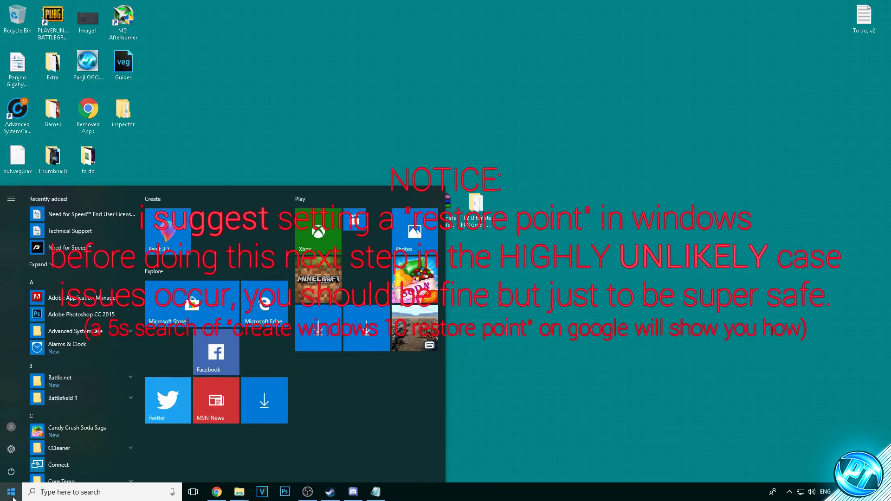
{"action": "type", "text": "run"}
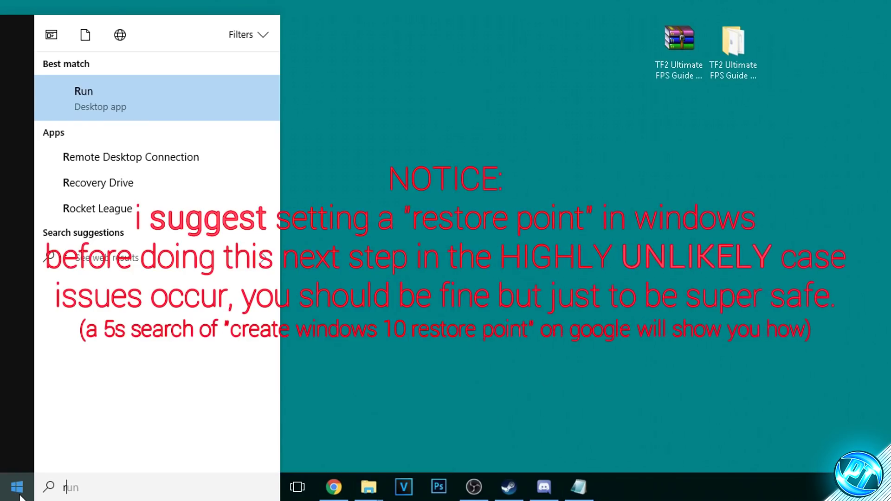
{"action": "key", "text": "Return"}
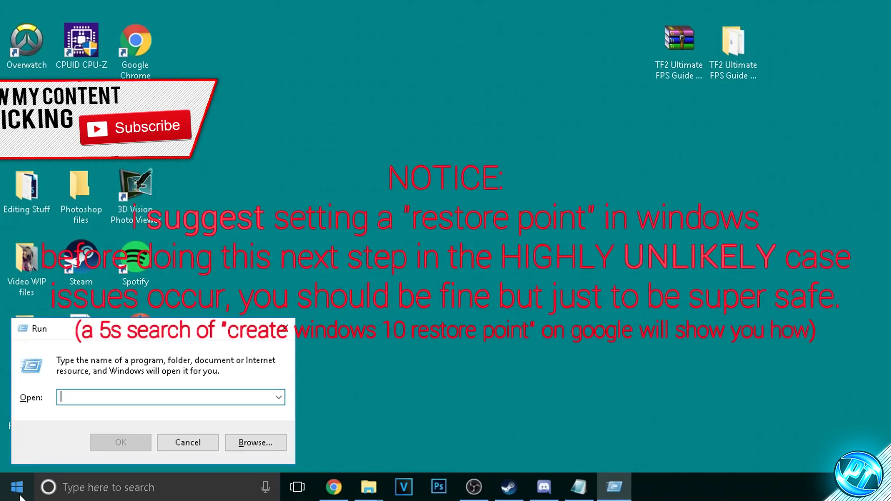
{"action": "type", "text": "regedit"}
{"action": "key", "text": "Return"}
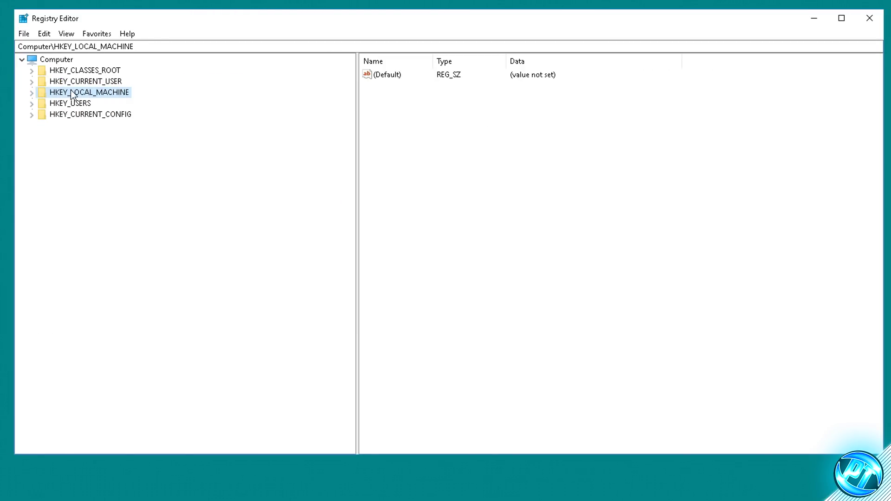
Expand the registry tree to HKEY_LOCAL_MACHINE\SOFTWARE\Microsoft and select the Microsoft key.
{"action": "left_click", "coordinate": [32, 92]}
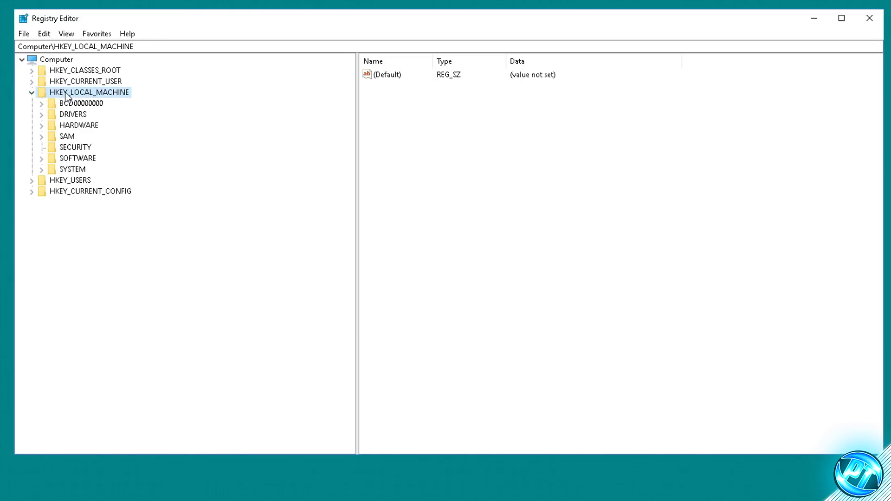
{"action": "left_click", "coordinate": [41, 158]}
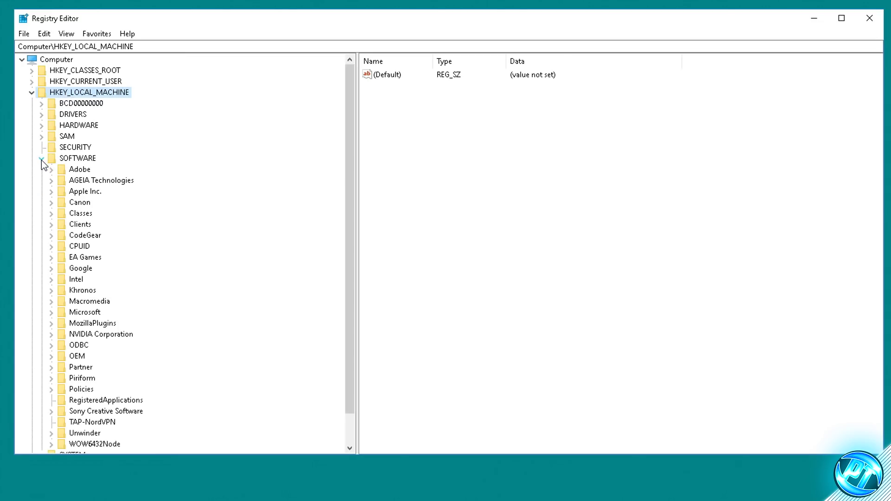
{"action": "left_click", "coordinate": [69, 160]}
{"action": "scroll", "coordinate": [57, 280], "scroll_direction": "down", "scroll_amount": 1}
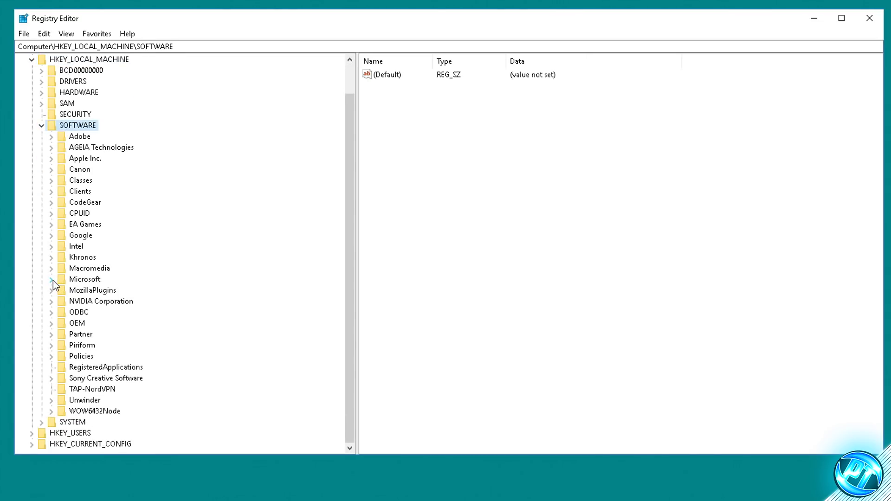
{"action": "left_click", "coordinate": [52, 279]}
{"action": "scroll", "coordinate": [52, 280], "scroll_direction": "up", "scroll_amount": 2}
{"action": "left_click", "coordinate": [84, 126]}
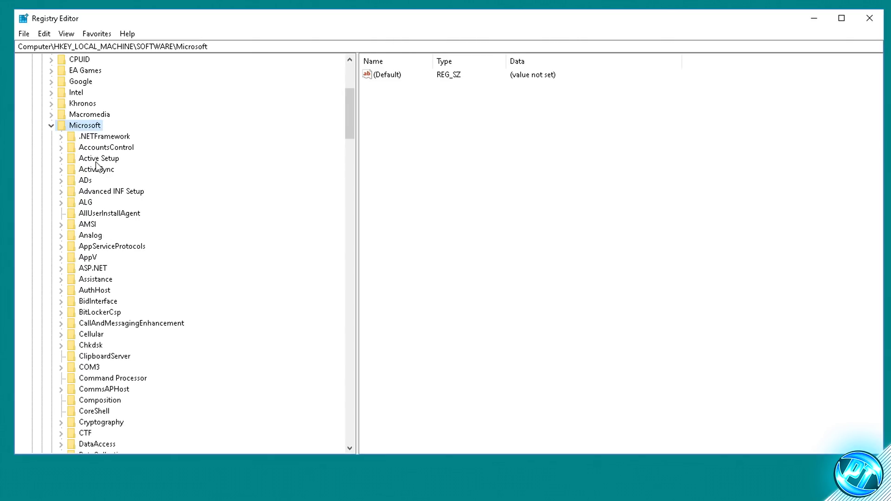
Navigate within the Microsoft key to Windows NT\CurrentVersion\Multimedia\SystemProfile and expand it.
{"action": "scroll", "coordinate": [115, 297], "scroll_direction": "down", "scroll_amount": 20}
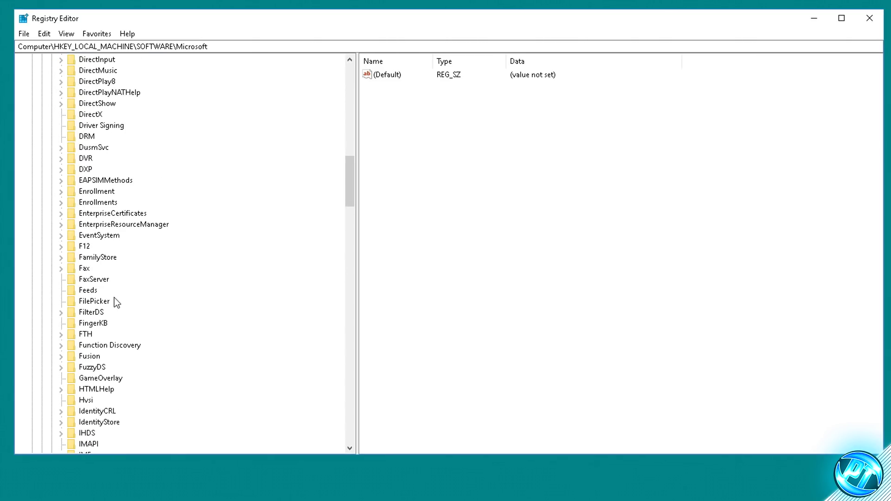
{"action": "scroll", "coordinate": [113, 308], "scroll_direction": "down", "scroll_amount": 20}
{"action": "left_click", "coordinate": [67, 268]}
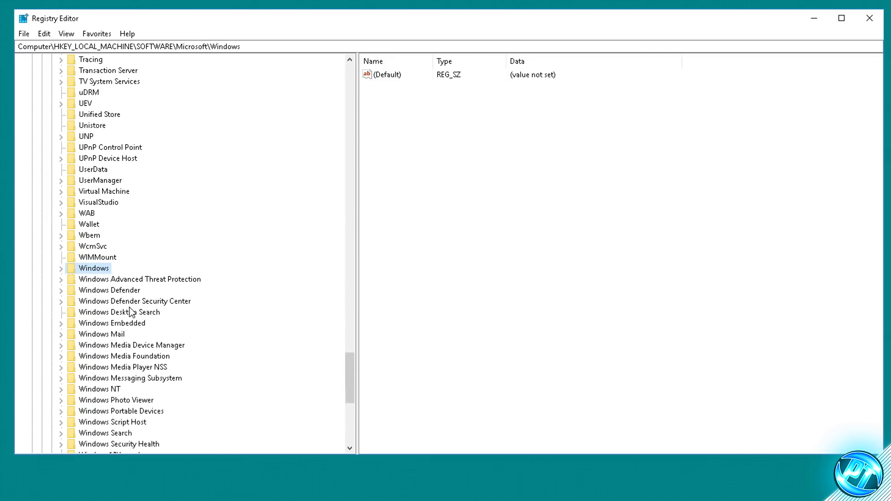
{"action": "scroll", "coordinate": [125, 315], "scroll_direction": "down", "scroll_amount": 1}
{"action": "double_click", "coordinate": [81, 357]}
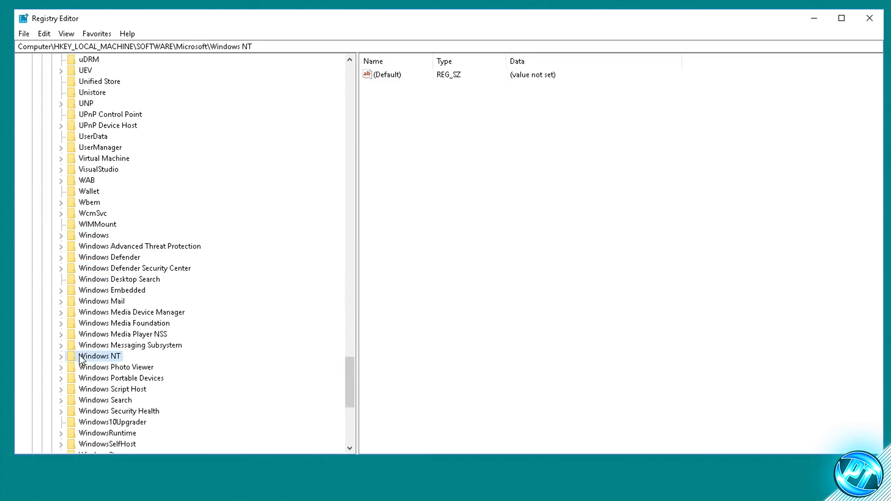
{"action": "double_click", "coordinate": [93, 370]}
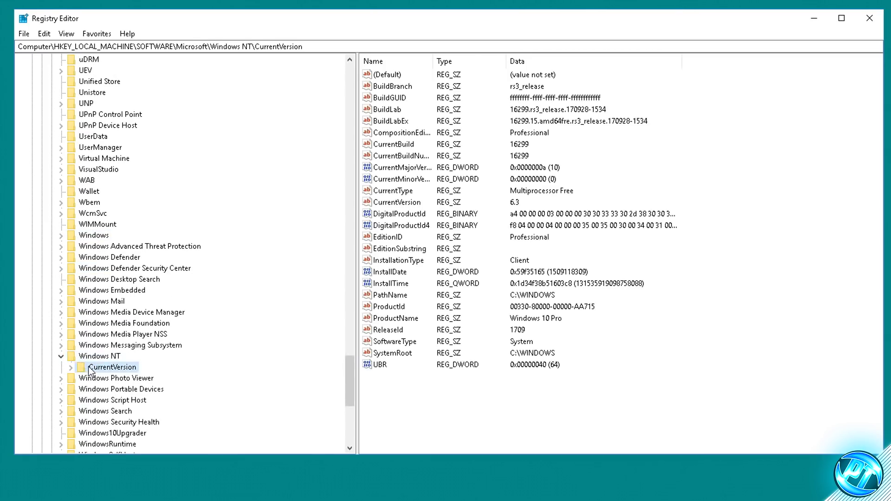
{"action": "scroll", "coordinate": [139, 279], "scroll_direction": "down", "scroll_amount": 5}
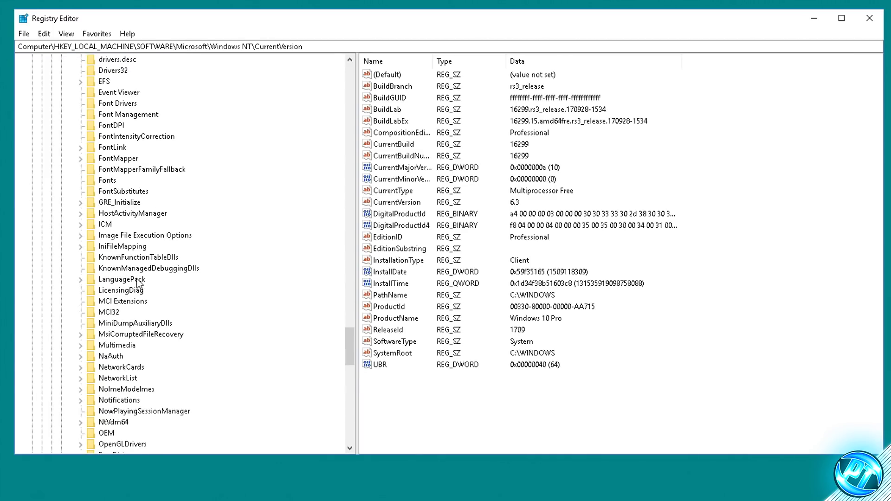
{"action": "double_click", "coordinate": [108, 348]}
{"action": "double_click", "coordinate": [134, 357]}
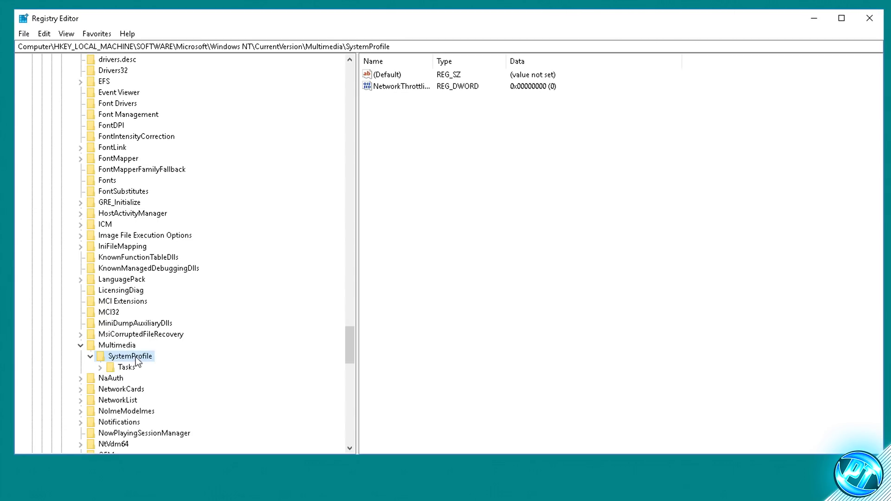
Create a DWORD (32-bit) value named SystemReponsiveness in the SystemProfile key.
{"action": "left_click", "coordinate": [422, 154]}
{"action": "right_click", "coordinate": [397, 145]}
{"action": "mouse_move", "coordinate": [412, 155]}
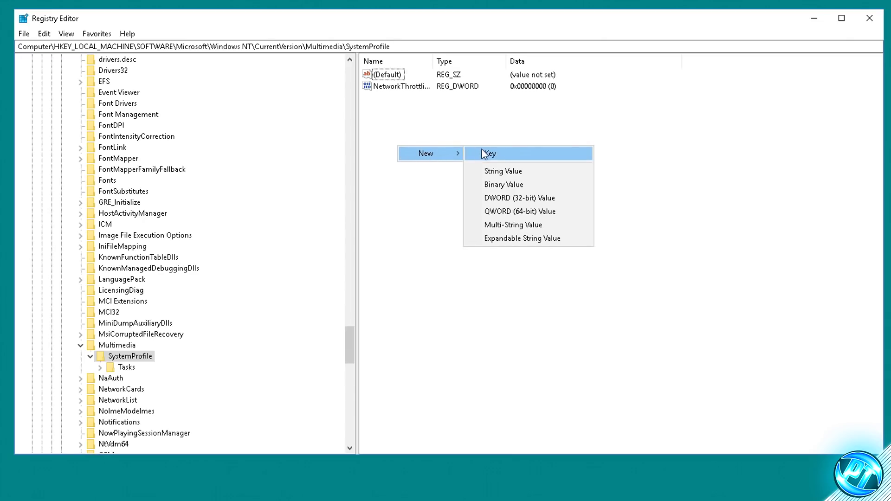
{"action": "left_click", "coordinate": [505, 200]}
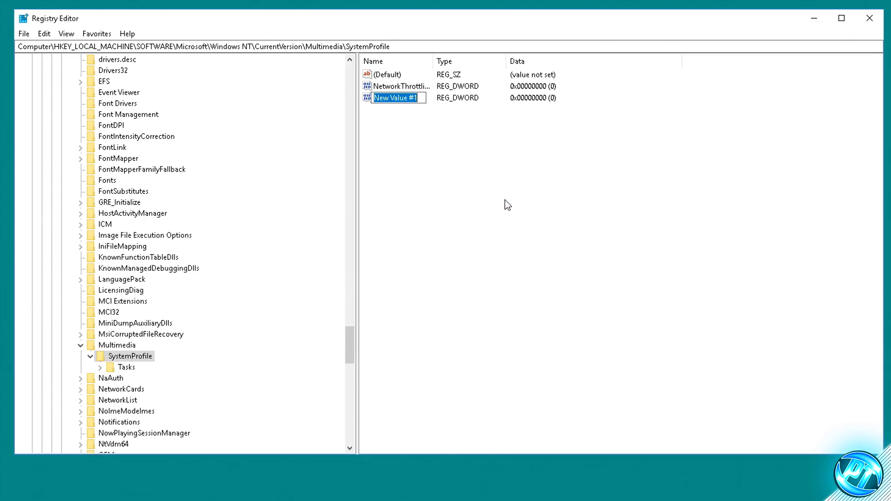
{"action": "type", "text": "S"}
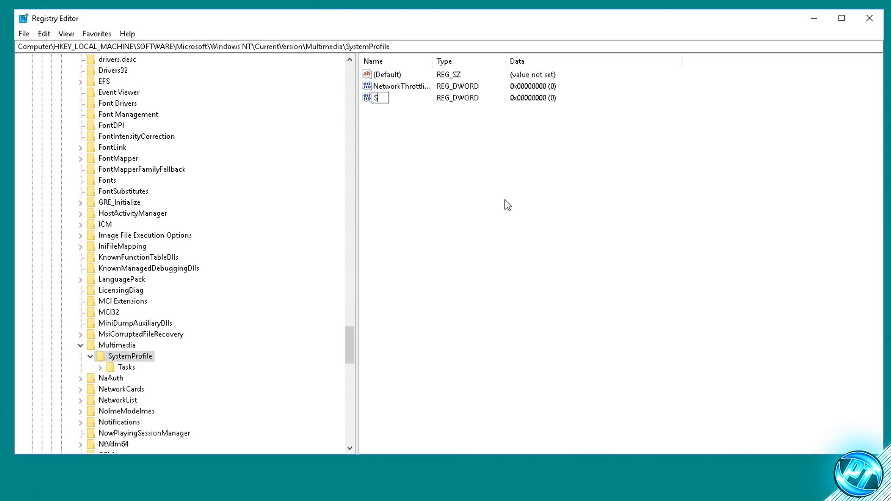
{"action": "type", "text": "ystemReponsiveness"}
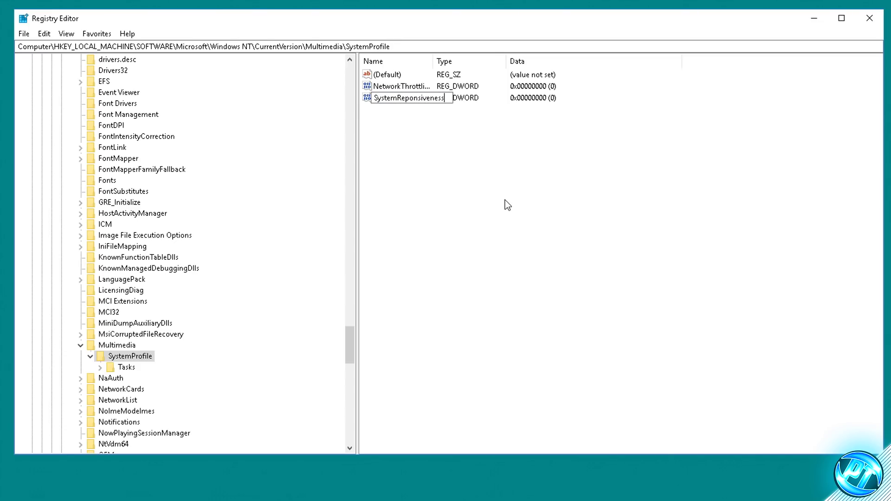
{"action": "key", "text": "Return"}
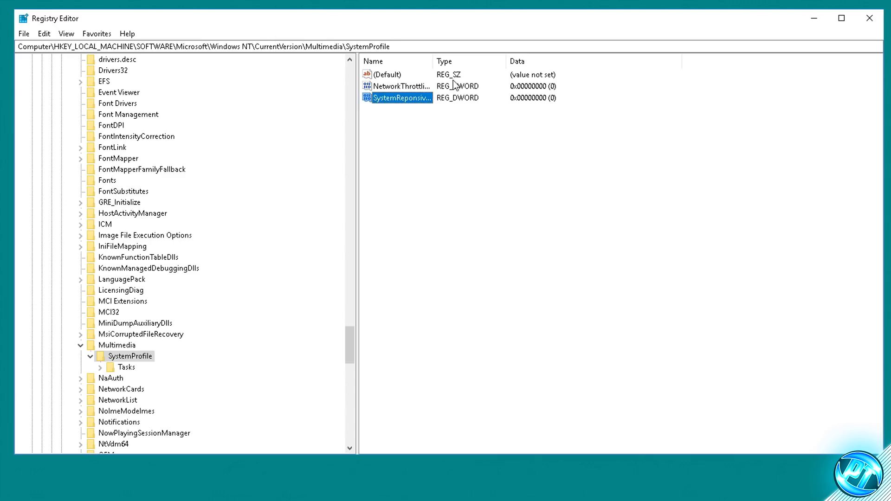
Set the value data of SystemReponsiveness to hexadecimal 00.
{"action": "double_click", "coordinate": [411, 99]}
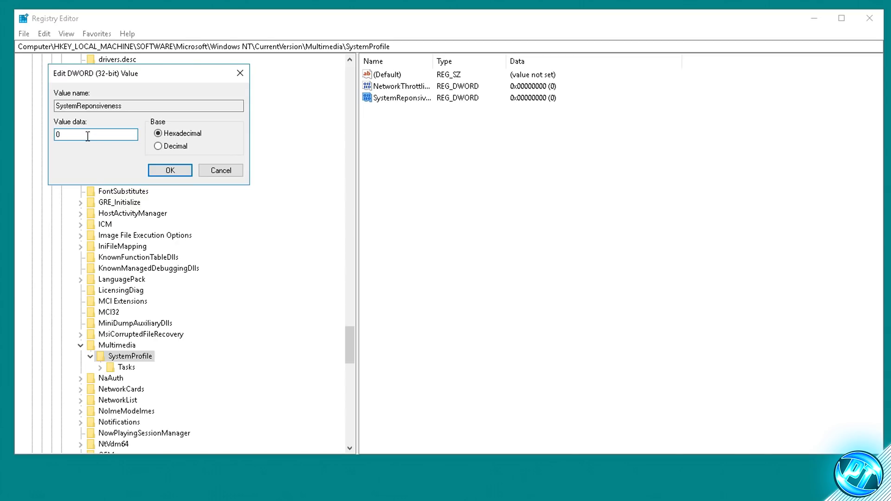
{"action": "type", "text": "00"}
{"action": "left_click", "coordinate": [170, 170]}
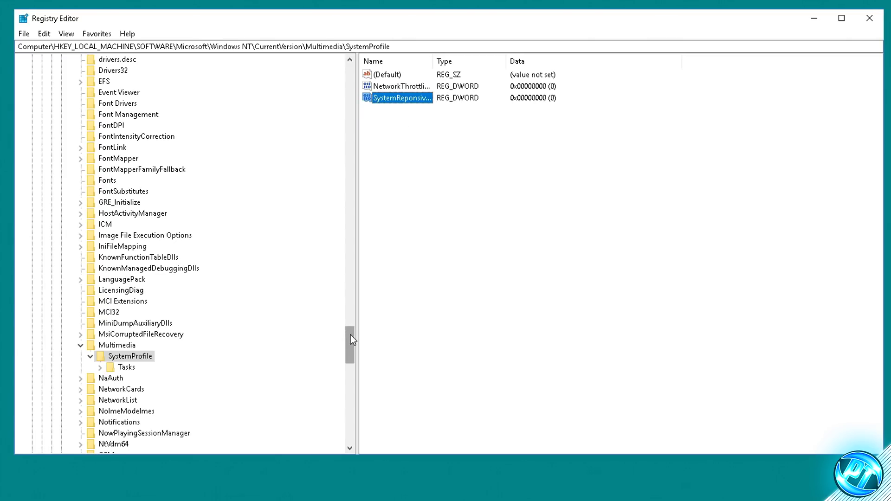
Expand the Tasks key under SystemProfile and open its Games key.
{"action": "double_click", "coordinate": [113, 370]}
{"action": "left_click", "coordinate": [138, 413]}
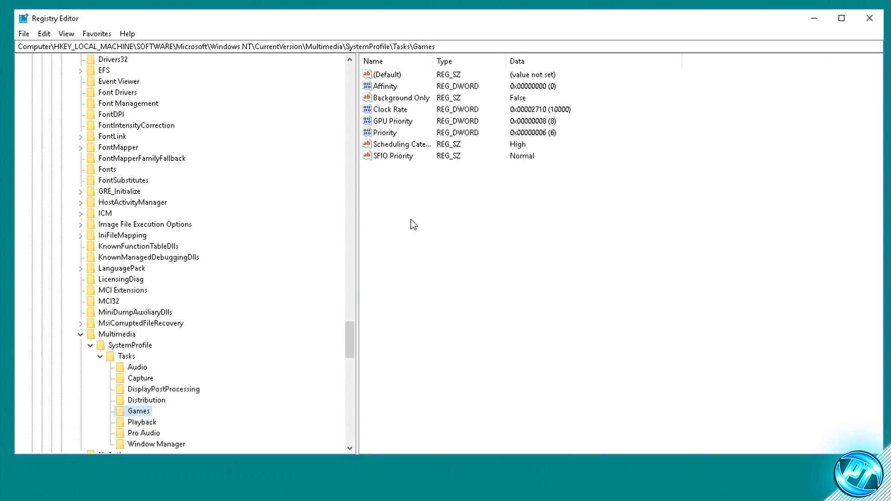
Set both the GPU Priority and Priority values in the Games key to hexadecimal 6.
{"action": "double_click", "coordinate": [394, 121]}
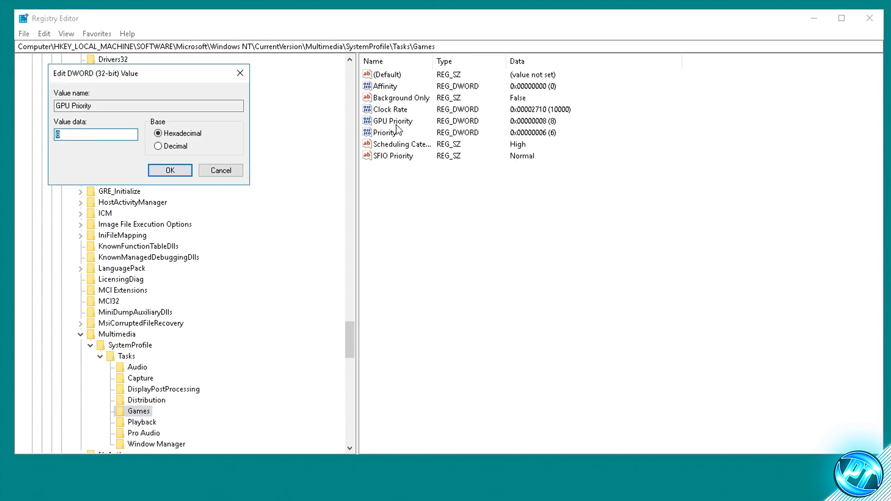
{"action": "left_click_drag", "start_coordinate": [102, 133], "coordinate": [30, 134]}
{"action": "left_click", "coordinate": [170, 171]}
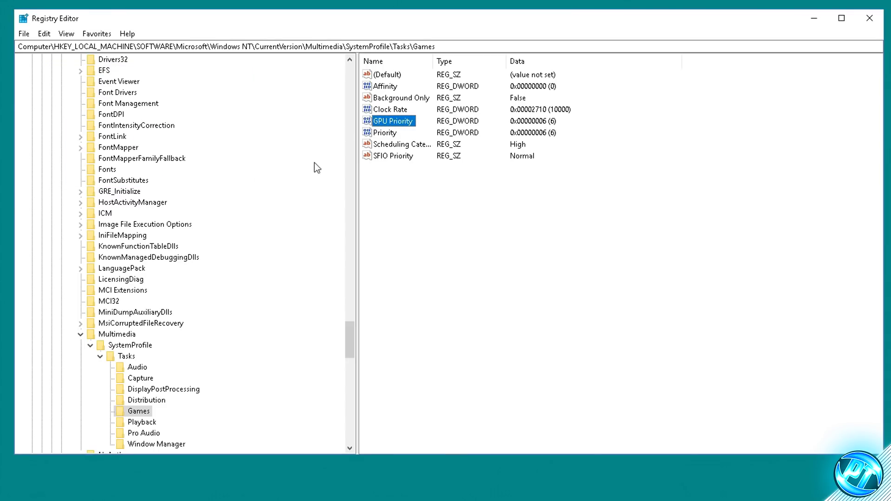
{"action": "double_click", "coordinate": [394, 136]}
{"action": "left_click", "coordinate": [73, 131]}
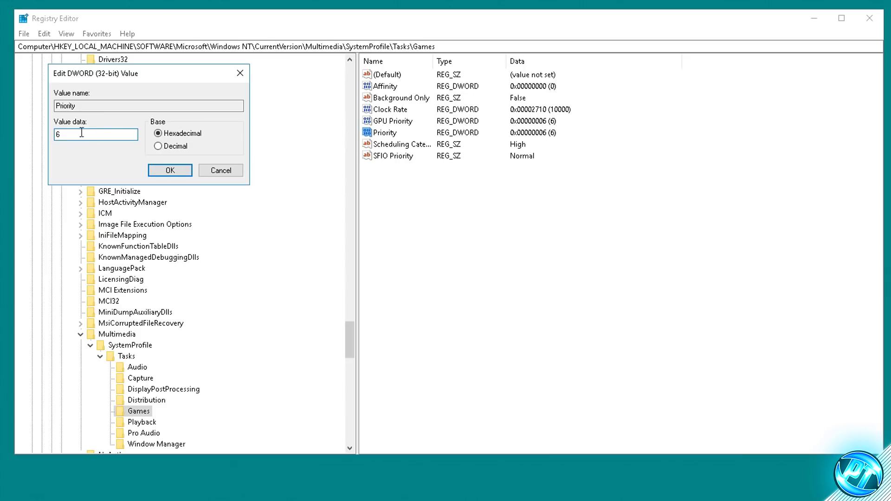
{"action": "left_click", "coordinate": [176, 170]}
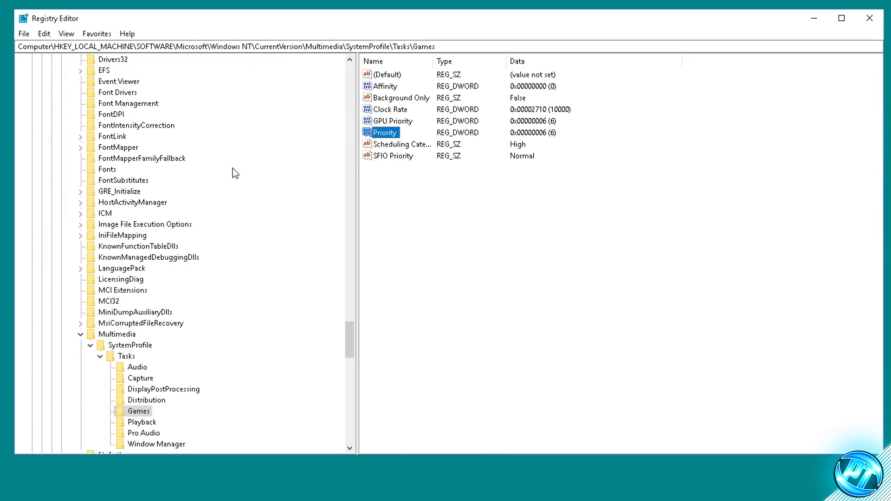
Set the Games key's Scheduling Category value to High and close the Registry Editor.
{"action": "double_click", "coordinate": [405, 146]}
{"action": "left_click", "coordinate": [140, 133]}
{"action": "key", "text": "ctrl+a"}
{"action": "type", "text": "H"}
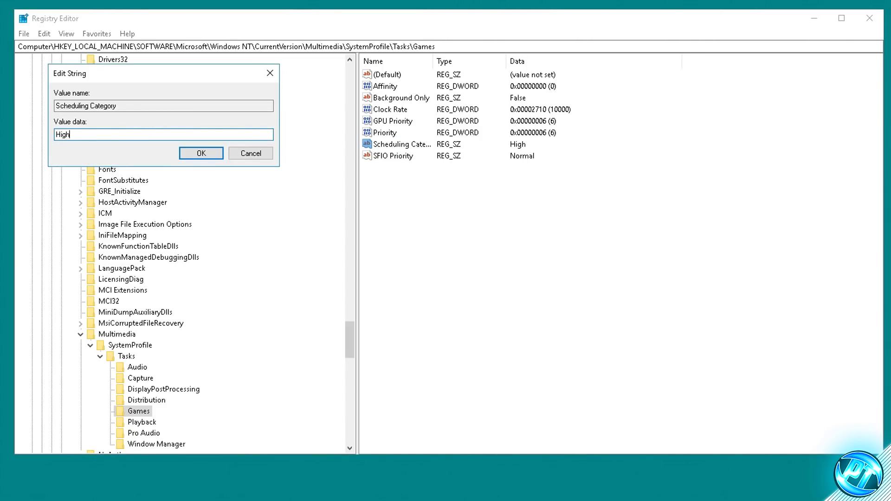
{"action": "left_click", "coordinate": [200, 153]}
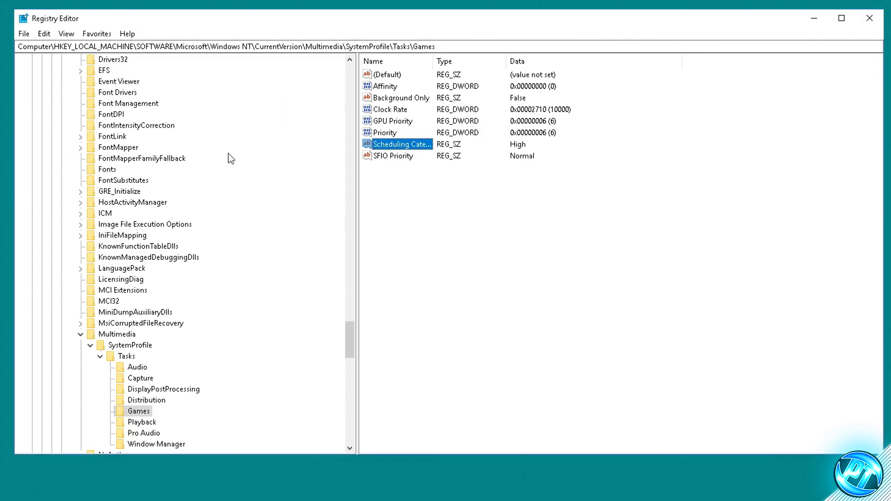
{"action": "left_click", "coordinate": [869, 18]}
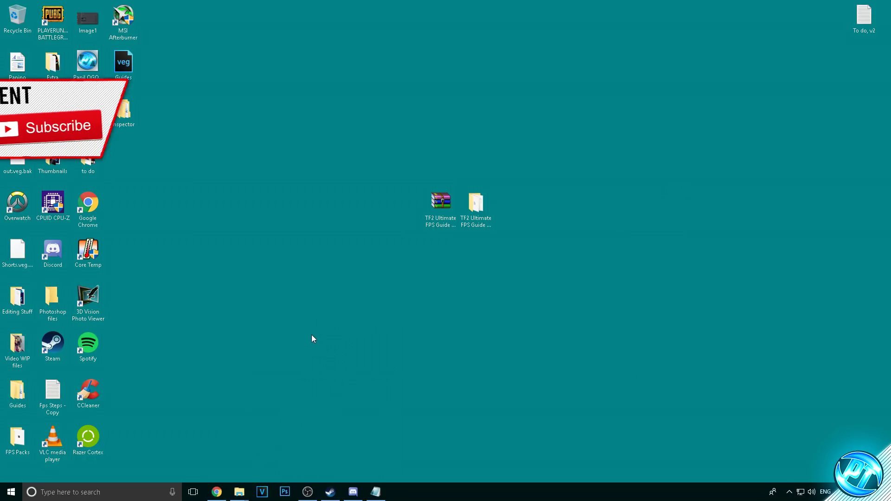
Search Windows for power, go to Power Options, and open the advanced power settings of the High performance plan.
{"action": "left_click", "coordinate": [13, 494]}
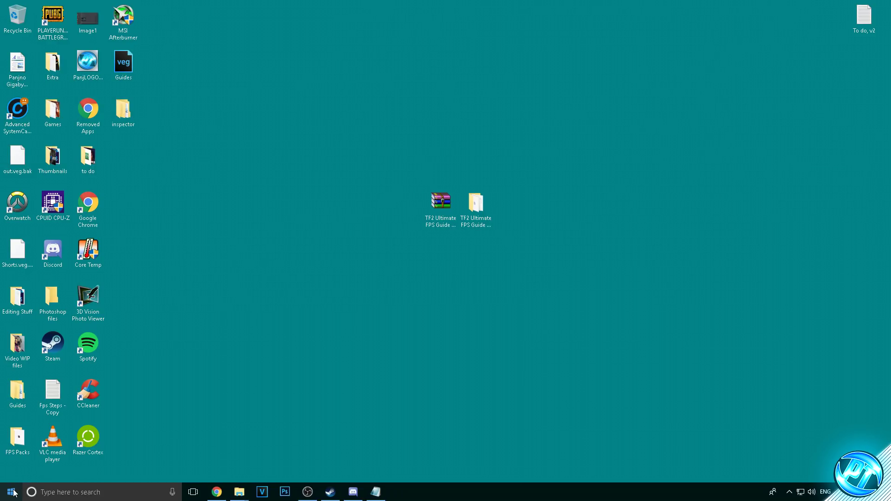
{"action": "type", "text": "power"}
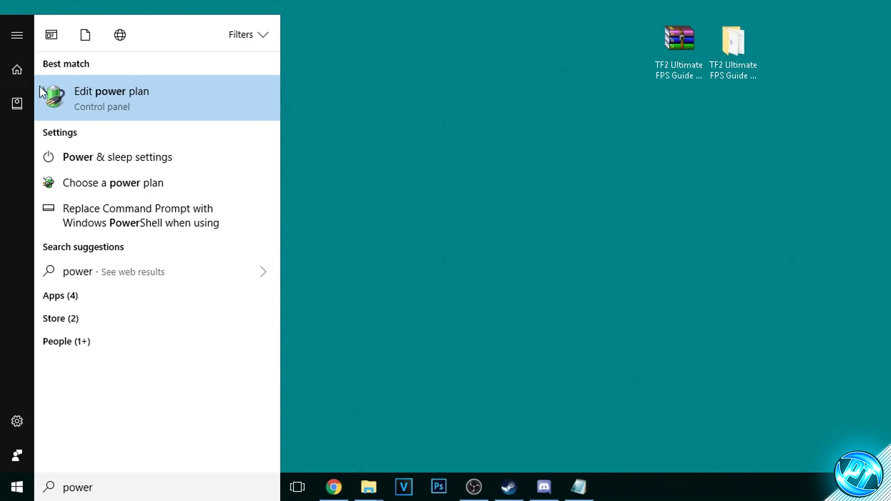
{"action": "left_click", "coordinate": [57, 99]}
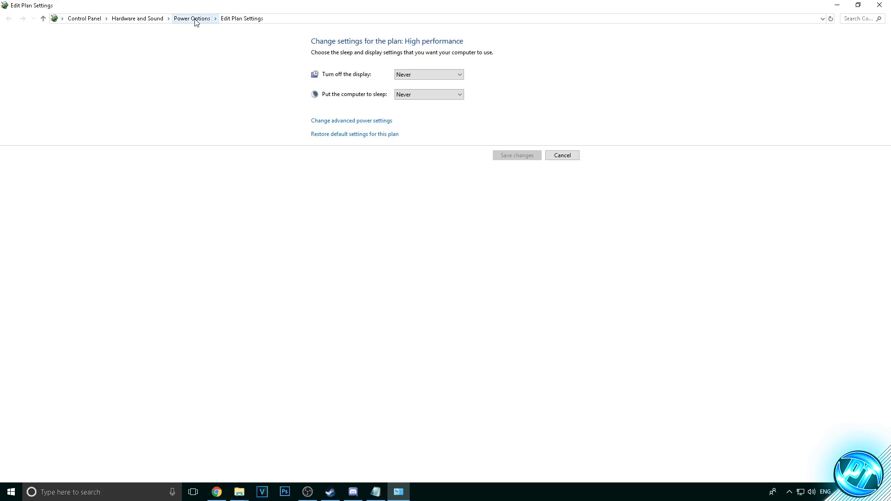
{"action": "left_click", "coordinate": [195, 19]}
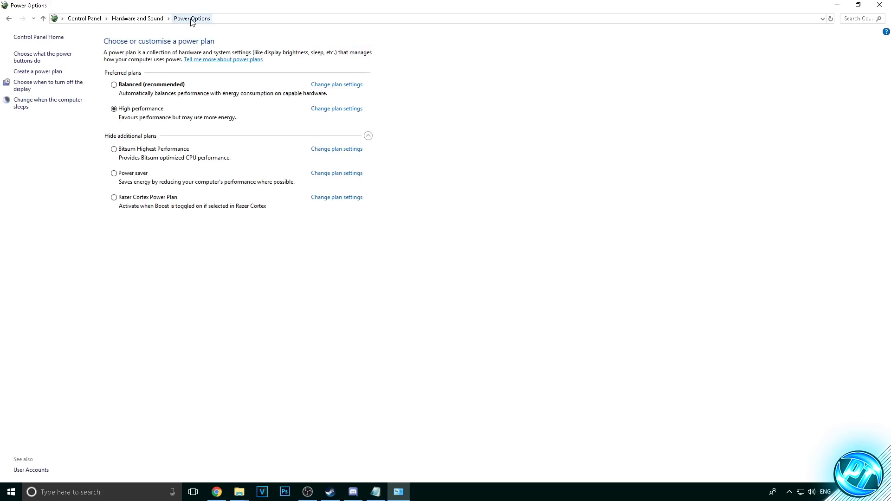
{"action": "left_click", "coordinate": [368, 136]}
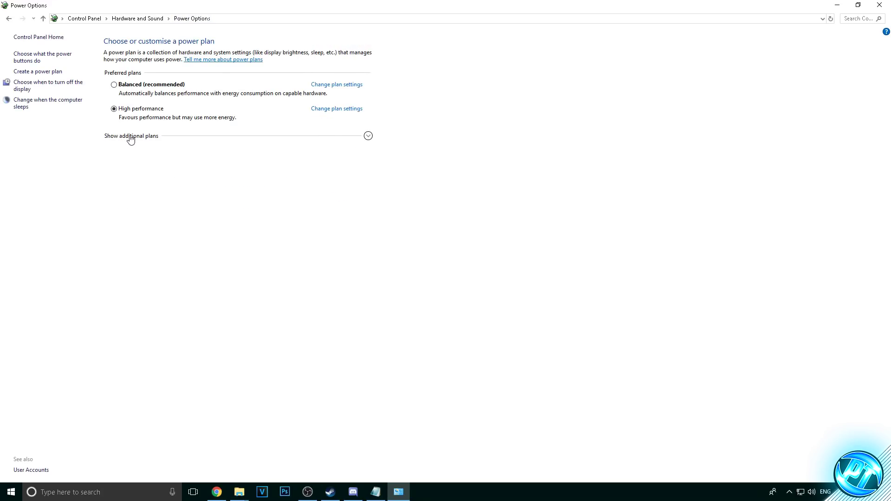
{"action": "left_click", "coordinate": [369, 137]}
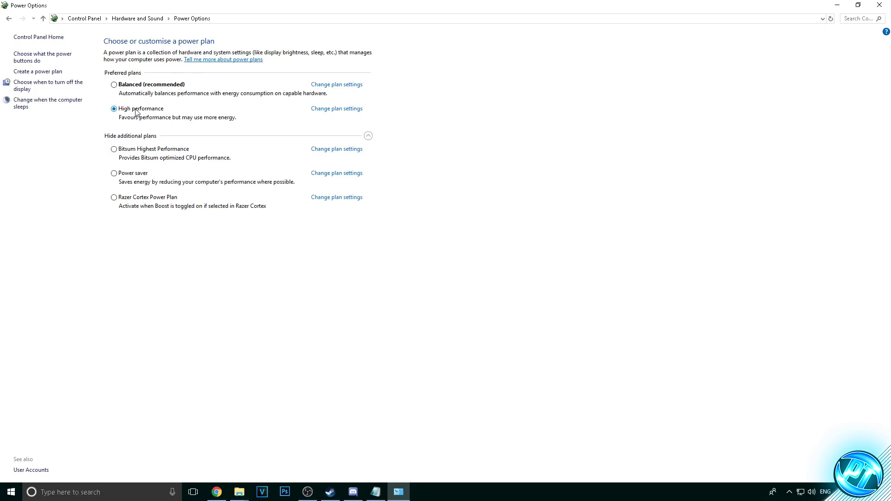
{"action": "left_click", "coordinate": [348, 110]}
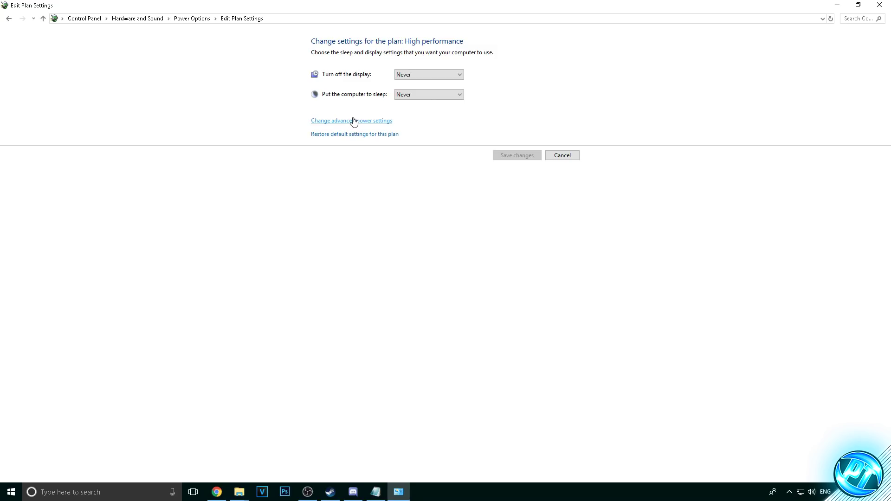
{"action": "left_click", "coordinate": [371, 125]}
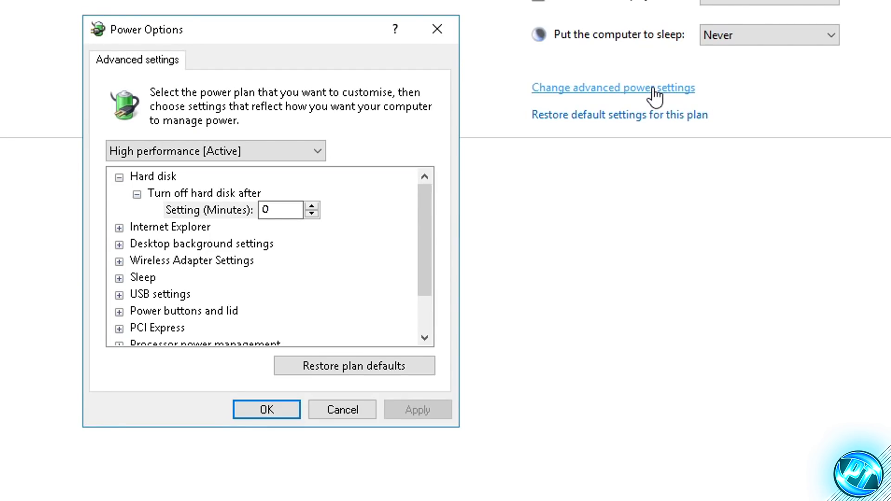
Set Turn off hard disk after to 0 minutes for the High performance plan and apply the change.
{"action": "left_click", "coordinate": [161, 177]}
{"action": "left_click", "coordinate": [212, 193]}
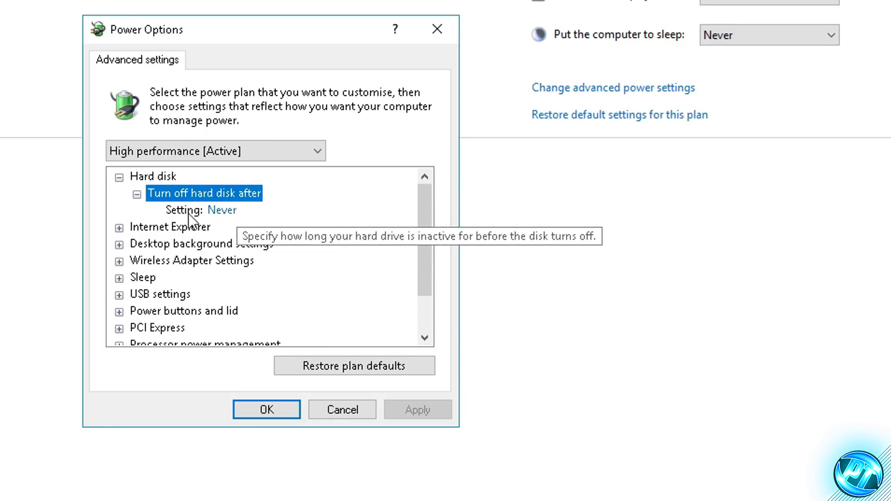
{"action": "left_click", "coordinate": [223, 214]}
{"action": "type", "text": "0"}
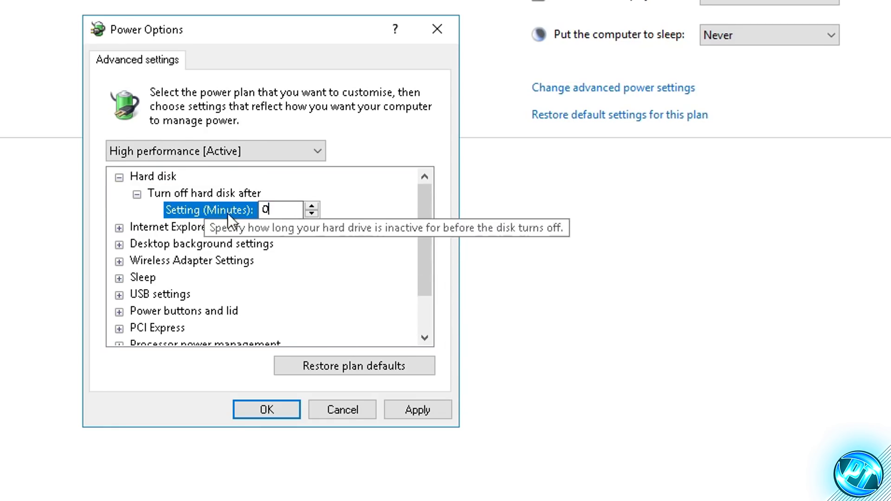
{"action": "left_click", "coordinate": [415, 408]}
Expand the minimum and maximum processor state settings under Processor power management.
{"action": "scroll", "coordinate": [301, 310], "scroll_direction": "down", "scroll_amount": 1}
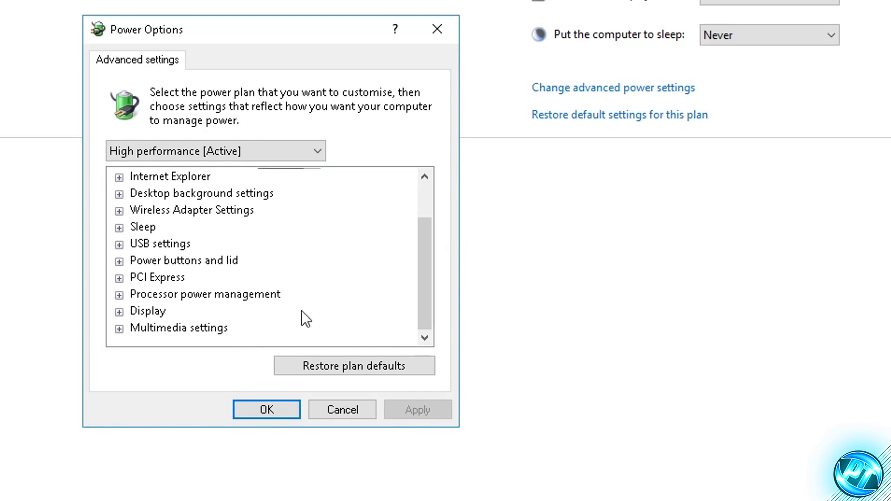
{"action": "left_click", "coordinate": [123, 295]}
{"action": "left_click", "coordinate": [138, 295]}
{"action": "scroll", "coordinate": [141, 297], "scroll_direction": "down", "scroll_amount": 1}
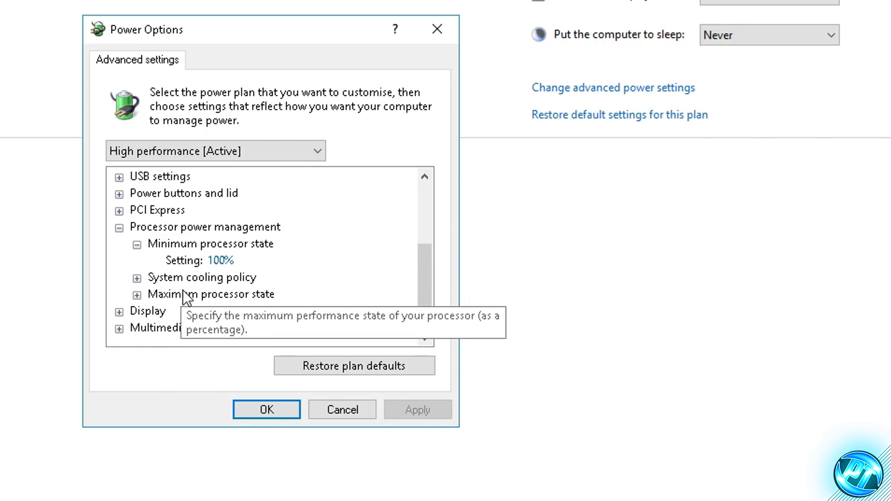
{"action": "left_click", "coordinate": [137, 296]}
{"action": "scroll", "coordinate": [259, 246], "scroll_direction": "down", "scroll_amount": 1}
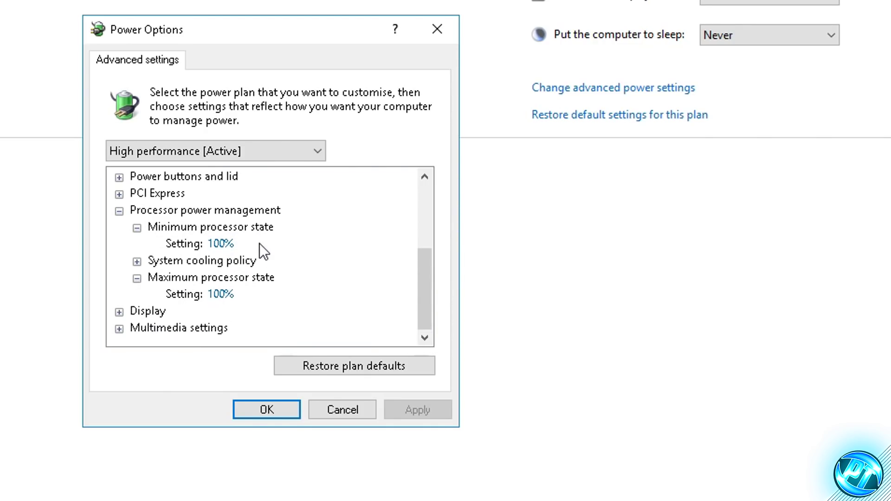
Set the minimum processor state to 100%, apply it, and close the advanced power settings.
{"action": "left_click", "coordinate": [222, 244]}
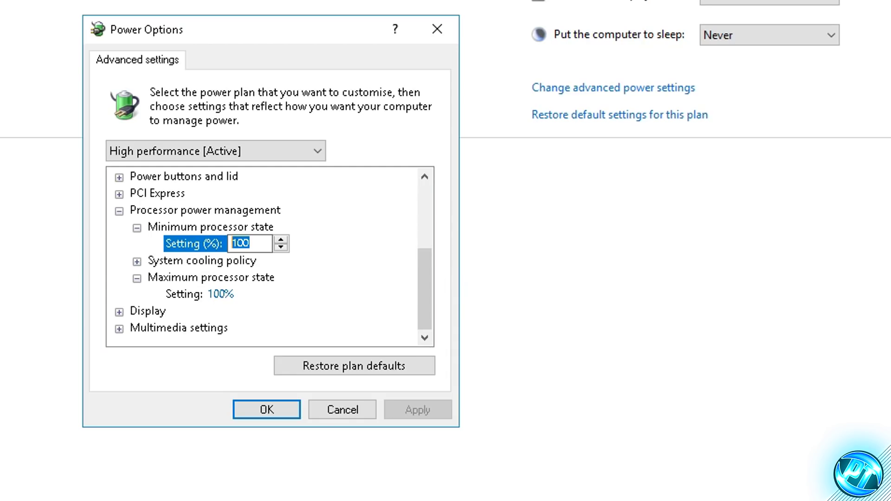
{"action": "type", "text": "100"}
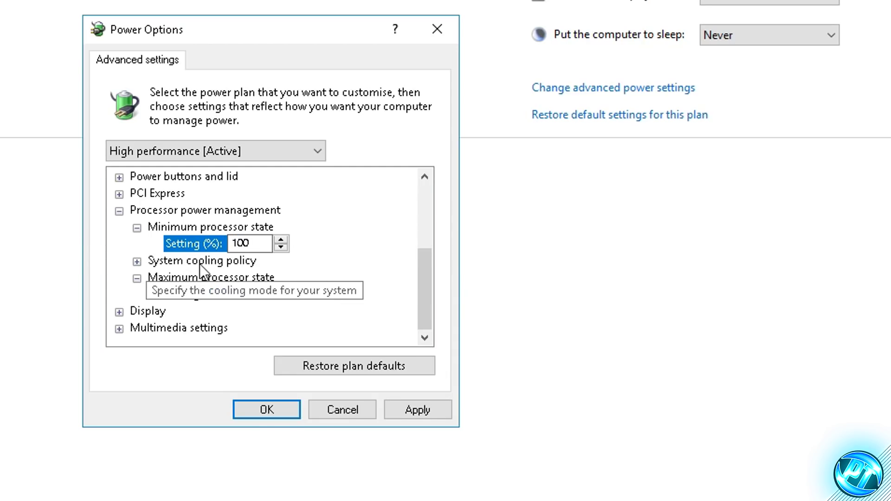
{"action": "key", "text": "Return"}
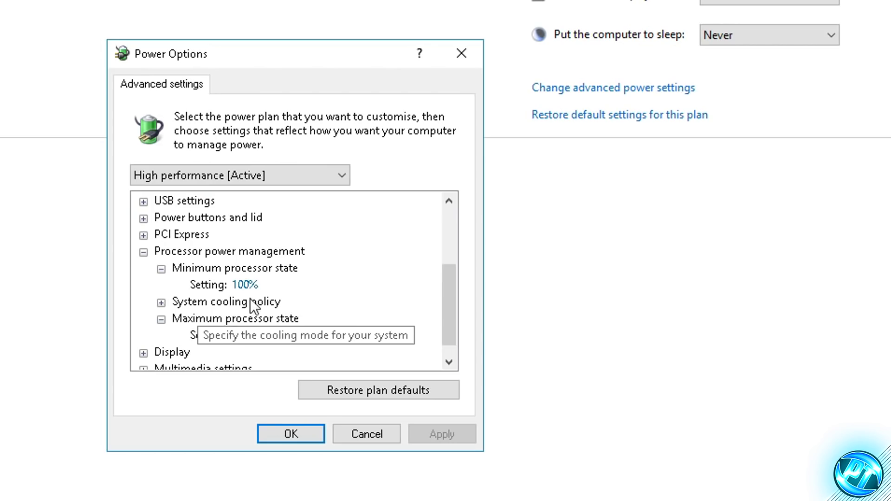
{"action": "left_click", "coordinate": [244, 284]}
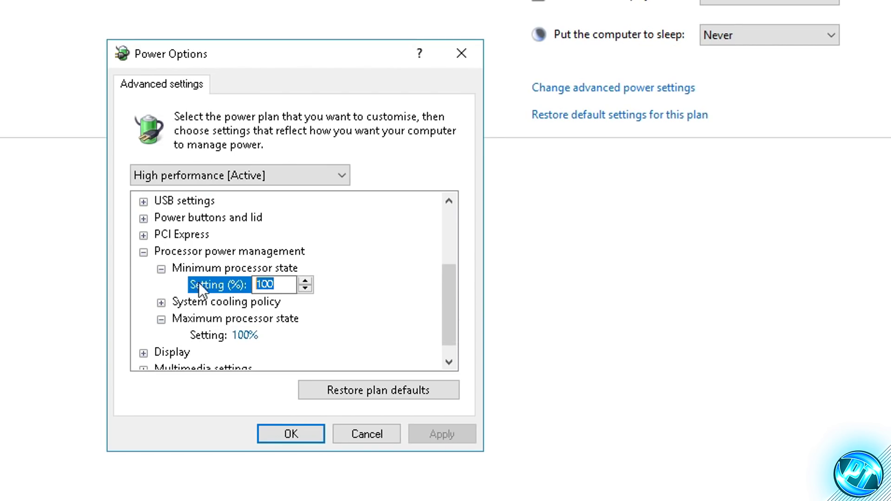
{"action": "type", "text": "100"}
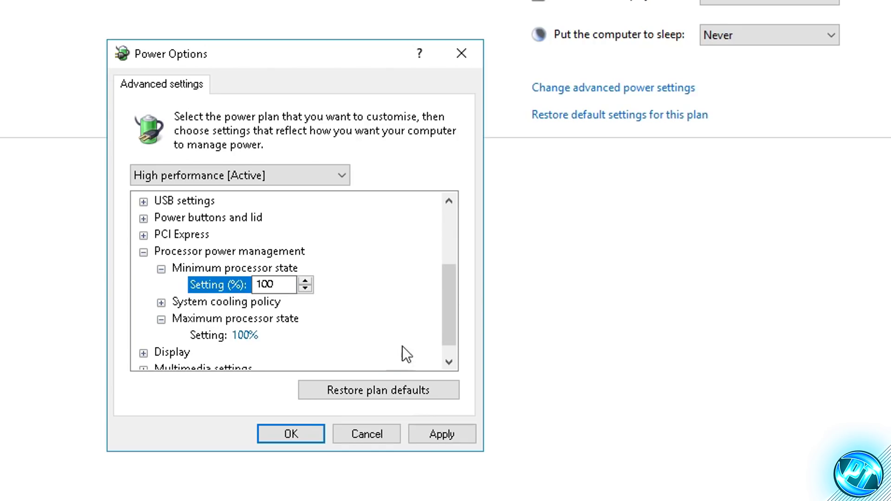
{"action": "left_click", "coordinate": [435, 441]}
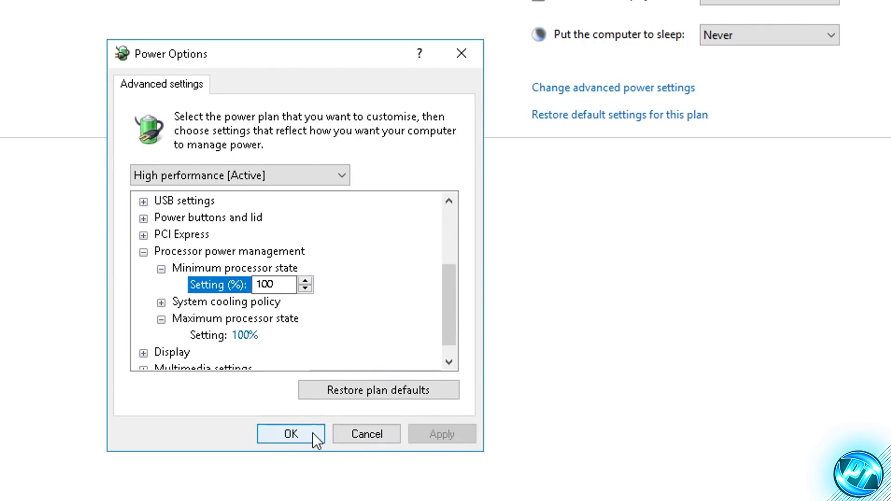
{"action": "left_click", "coordinate": [312, 434]}
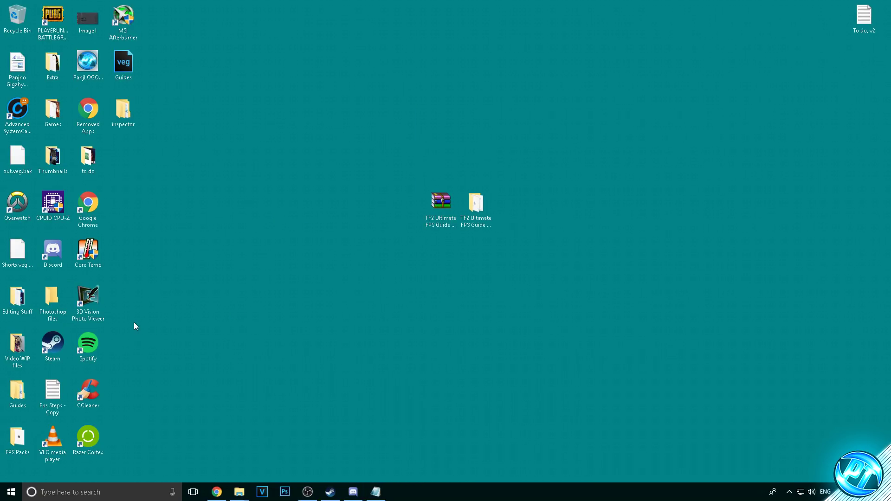
Search Windows for this pc, open its properties, and open the Performance settings in the advanced system settings.
{"action": "left_click", "coordinate": [11, 492]}
{"action": "type", "text": "th"}
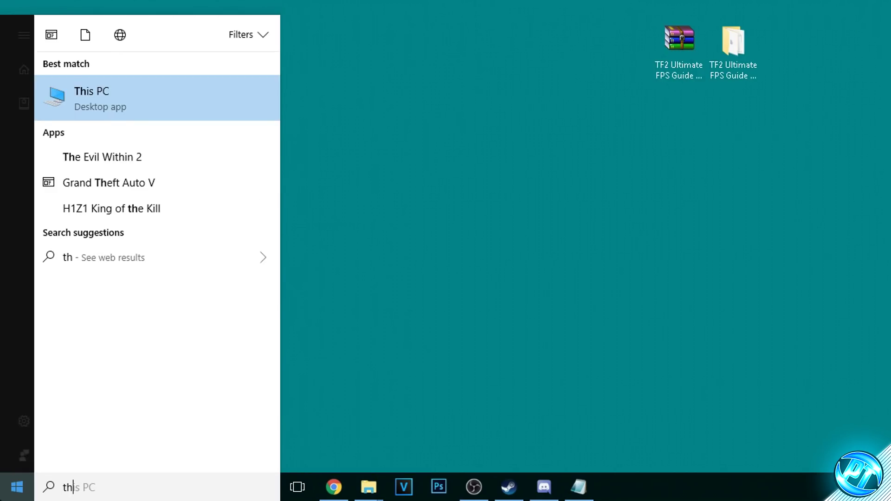
{"action": "type", "text": "is pc"}
{"action": "right_click", "coordinate": [132, 98]}
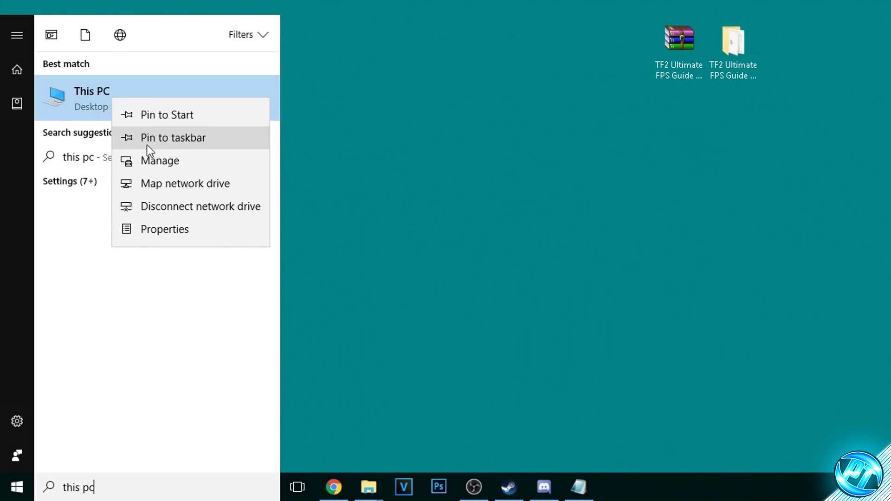
{"action": "left_click", "coordinate": [166, 229]}
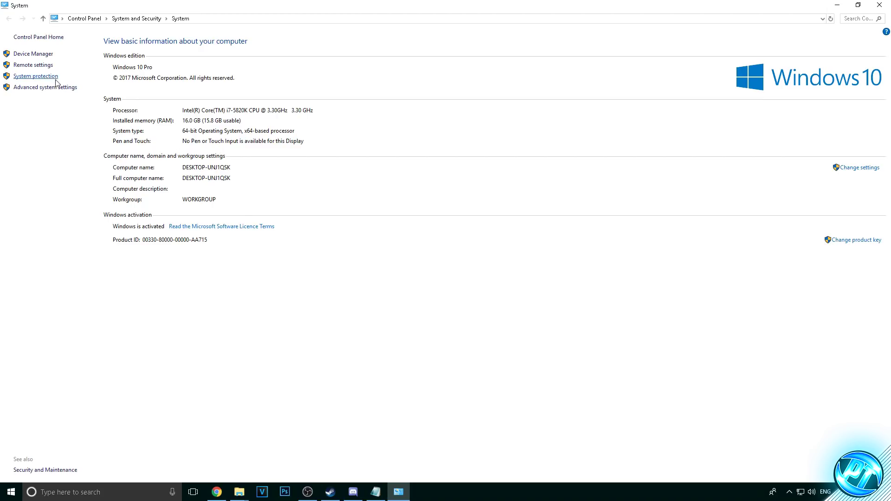
{"action": "left_click", "coordinate": [42, 88]}
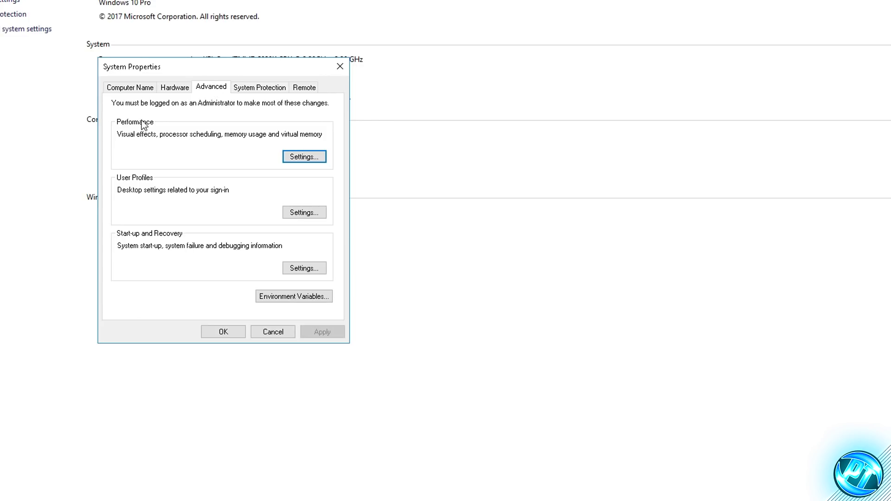
{"action": "left_click", "coordinate": [286, 157]}
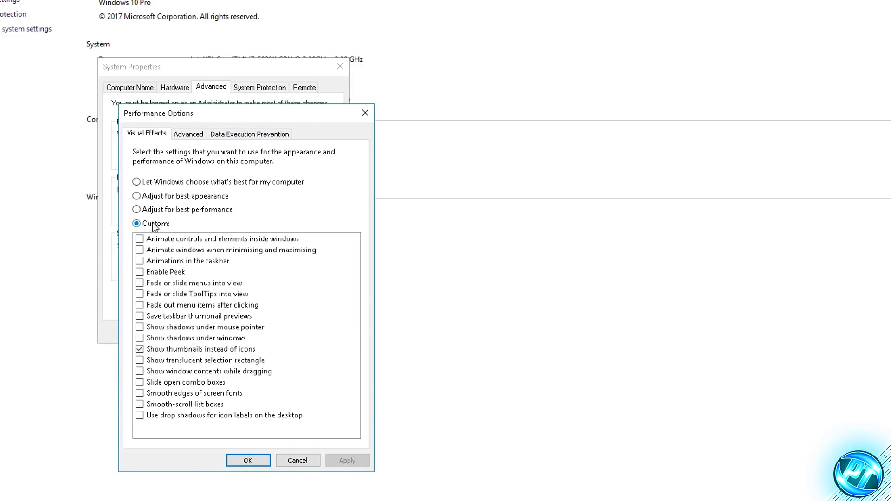
Leave only Show thumbnails instead of icons enabled in the custom visual effects, apply, and close the Performance Options.
{"action": "left_click", "coordinate": [143, 240]}
{"action": "left_click", "coordinate": [148, 284]}
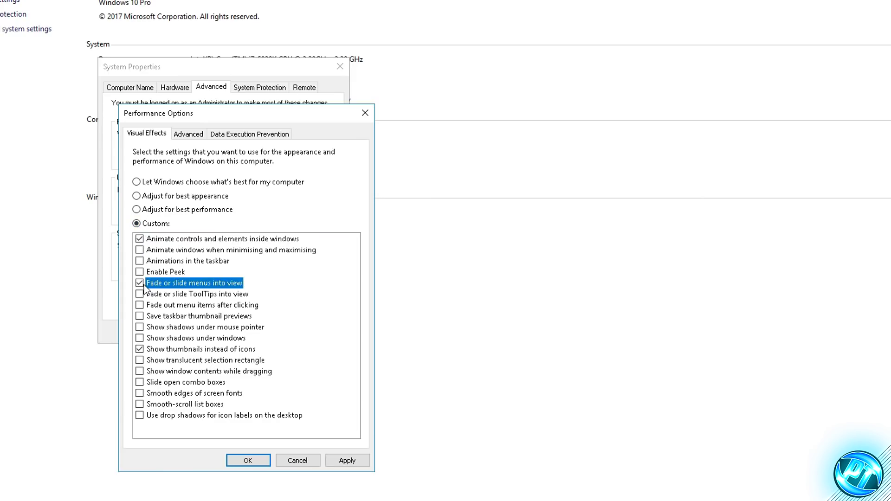
{"action": "left_click", "coordinate": [140, 239]}
{"action": "left_click", "coordinate": [178, 350]}
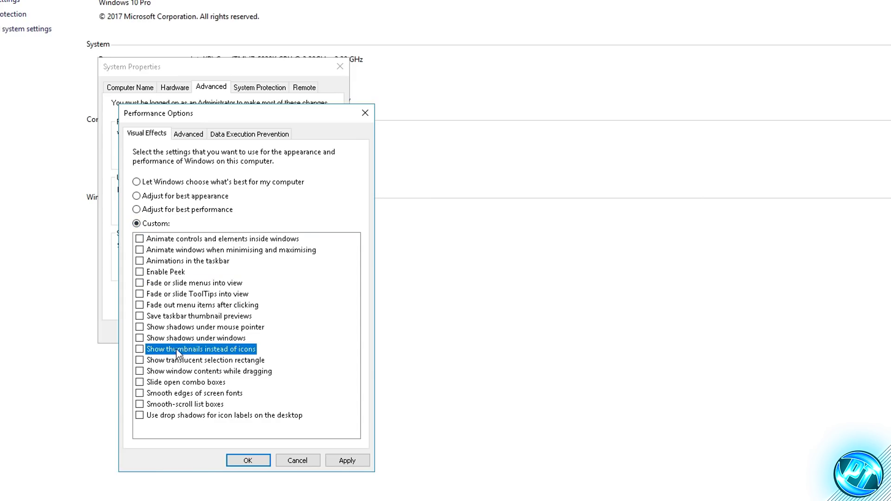
{"action": "left_click", "coordinate": [145, 393]}
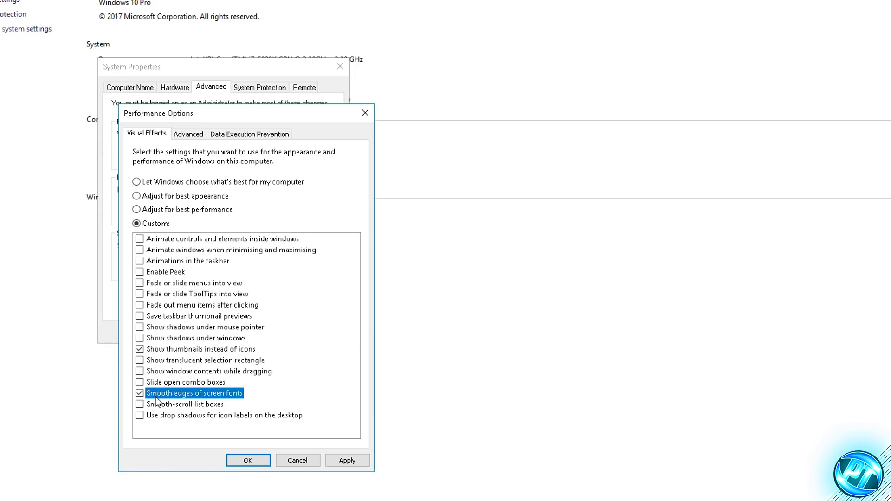
{"action": "left_click", "coordinate": [142, 396]}
{"action": "left_click", "coordinate": [360, 461]}
{"action": "left_click", "coordinate": [248, 460]}
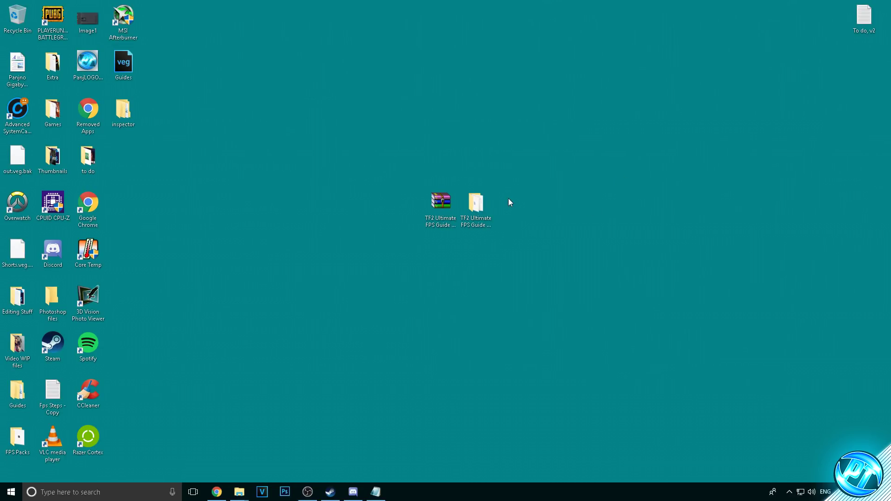
Run ccsetup537 from the TF2 Ultimate FPS Guide folder, install CCleaner and launch it.
{"action": "double_click", "coordinate": [489, 203]}
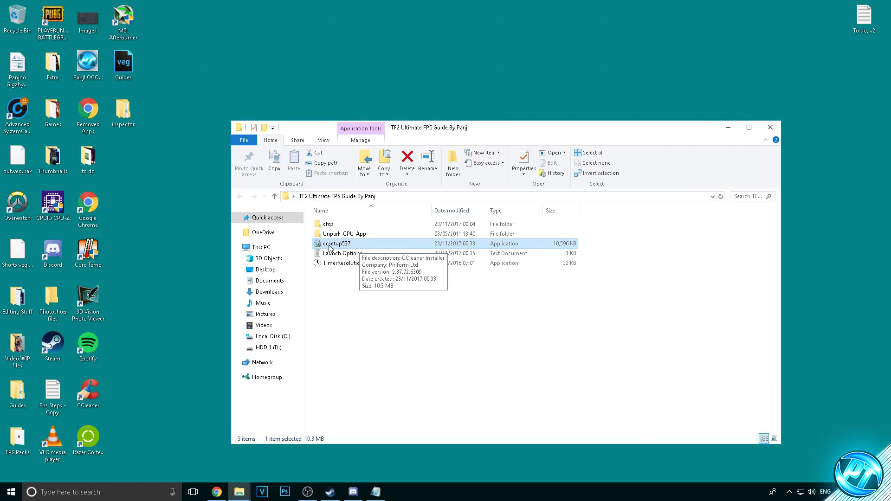
{"action": "double_click", "coordinate": [356, 246]}
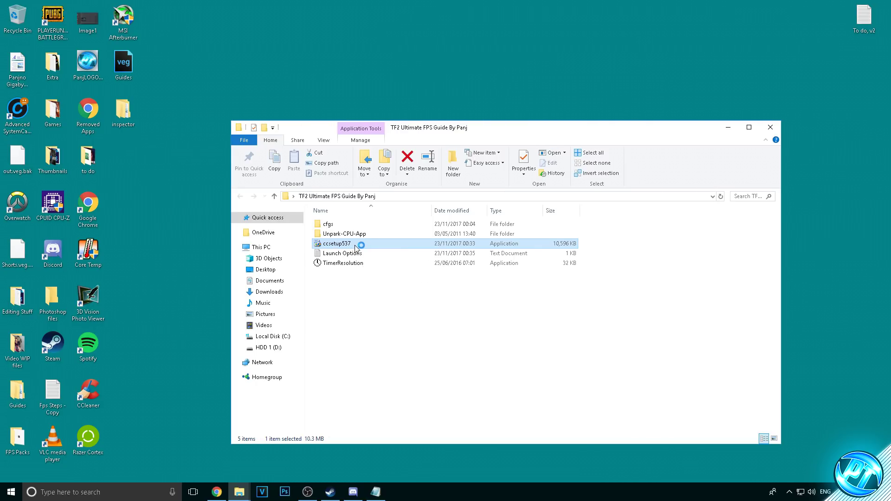
{"action": "left_click", "coordinate": [727, 127]}
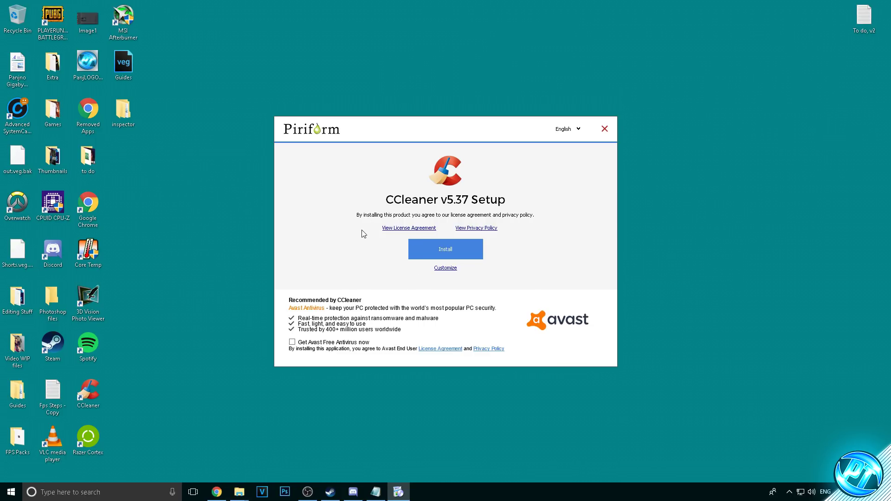
{"action": "left_click", "coordinate": [430, 252]}
{"action": "left_click", "coordinate": [439, 254]}
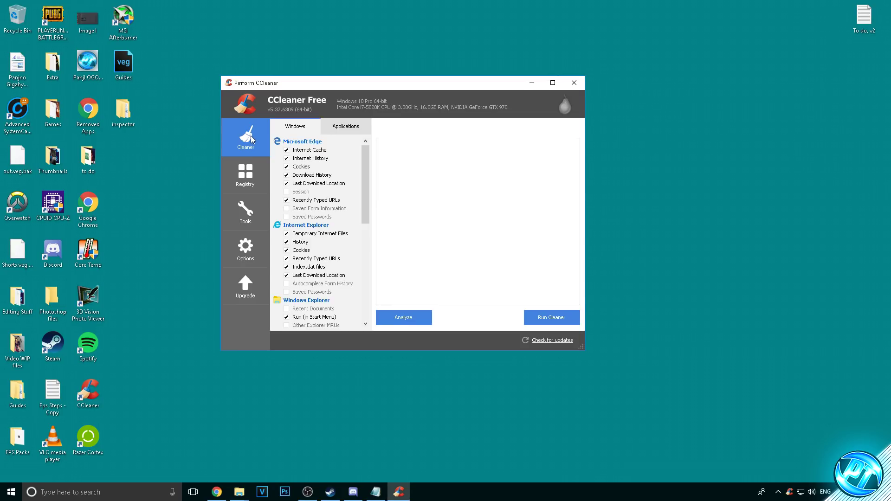
Try including Google Chrome's Internet Cache, Internet History and Cookies in the cleanup, and return to the Windows cleaning list.
{"action": "left_click", "coordinate": [345, 130]}
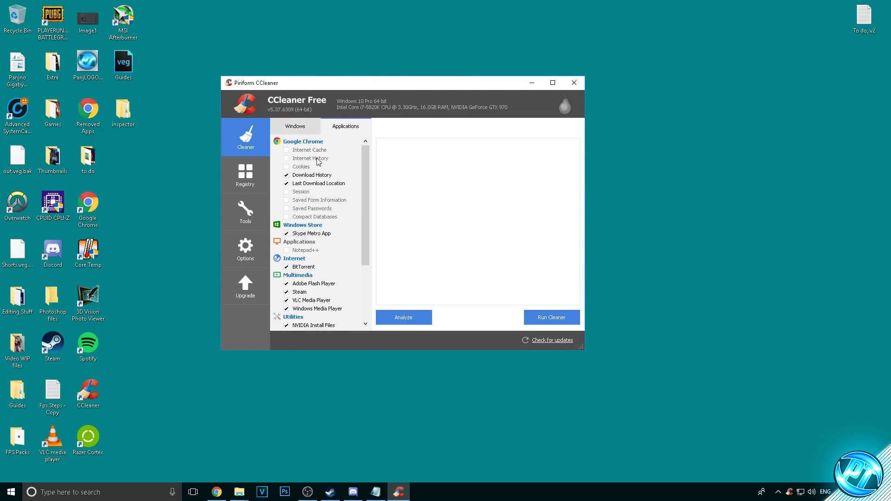
{"action": "left_click", "coordinate": [286, 150]}
{"action": "left_click", "coordinate": [286, 158]}
{"action": "left_click", "coordinate": [286, 166]}
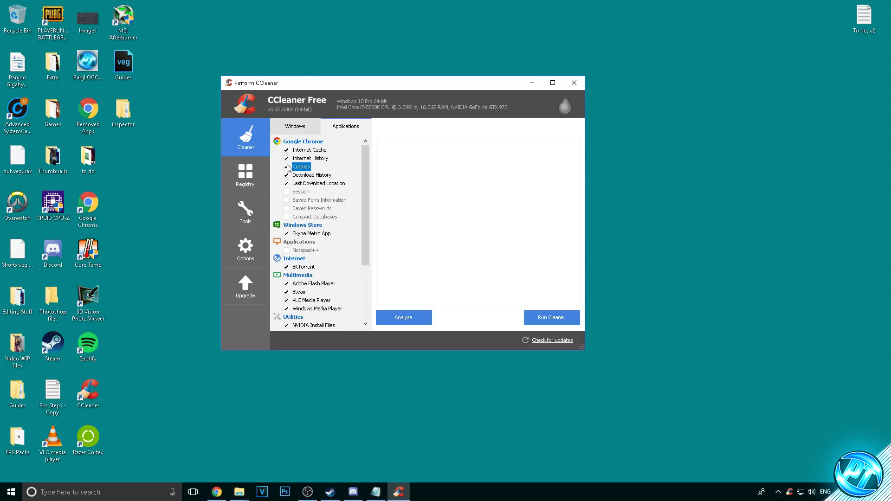
{"action": "left_click", "coordinate": [287, 158]}
{"action": "left_click", "coordinate": [286, 150]}
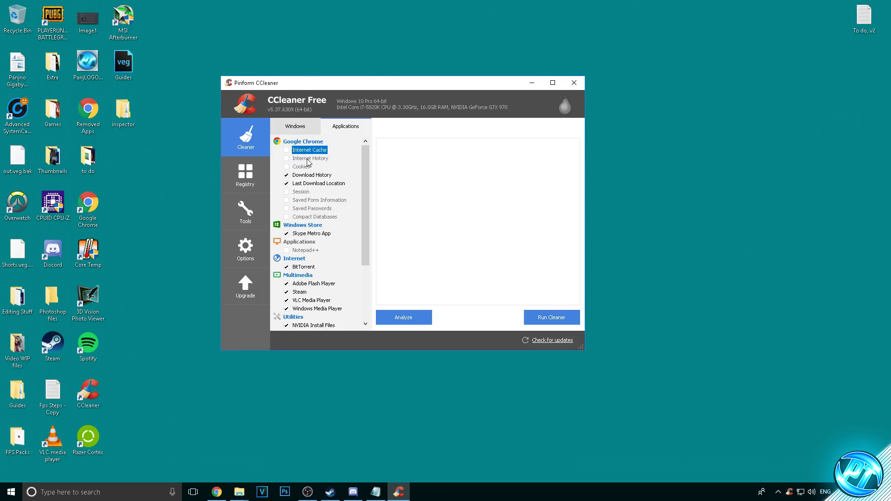
{"action": "left_click", "coordinate": [298, 130]}
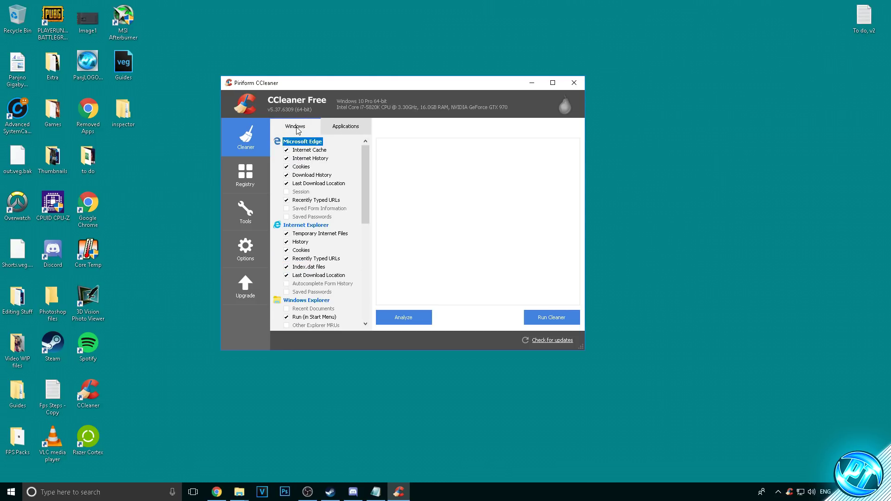
Analyze the system for junk files and run the cleaner, confirming the deletion and allowing Google Chrome to be closed.
{"action": "left_click", "coordinate": [407, 318]}
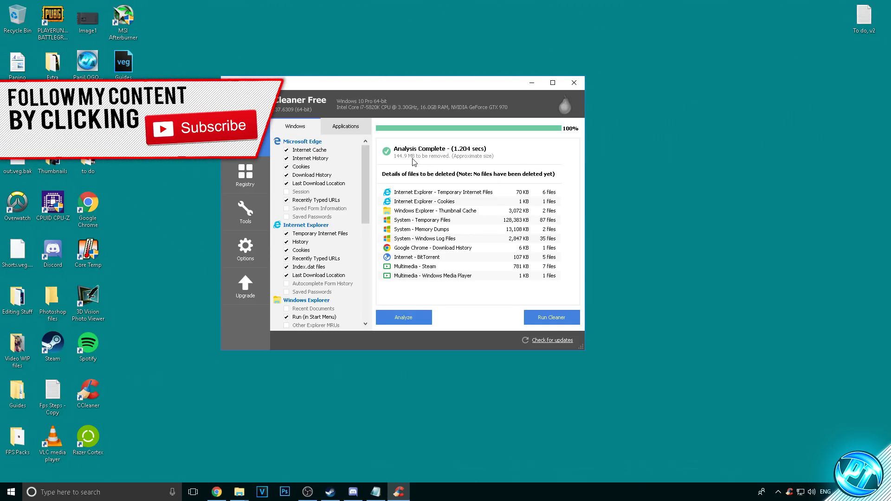
{"action": "left_click", "coordinate": [544, 317]}
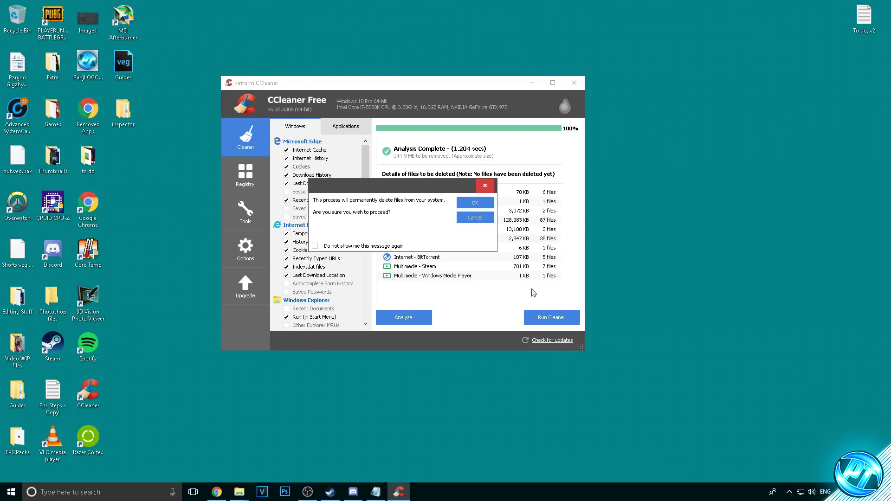
{"action": "left_click", "coordinate": [470, 204]}
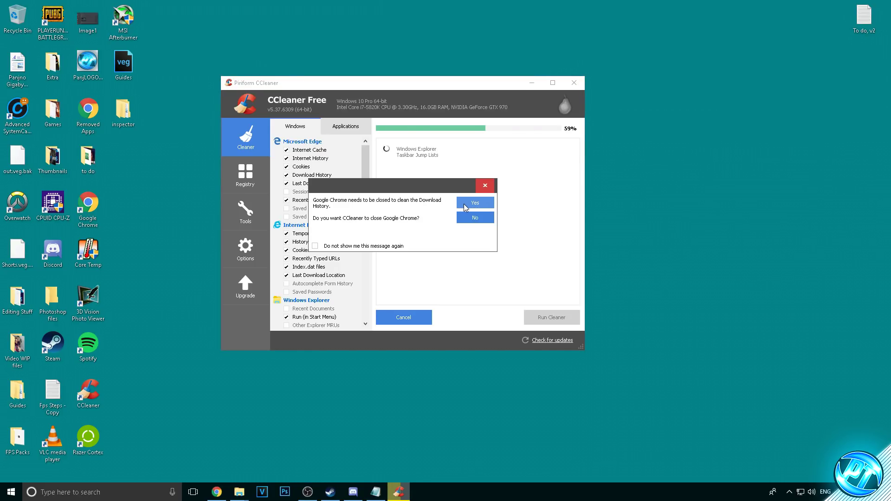
{"action": "left_click", "coordinate": [466, 204]}
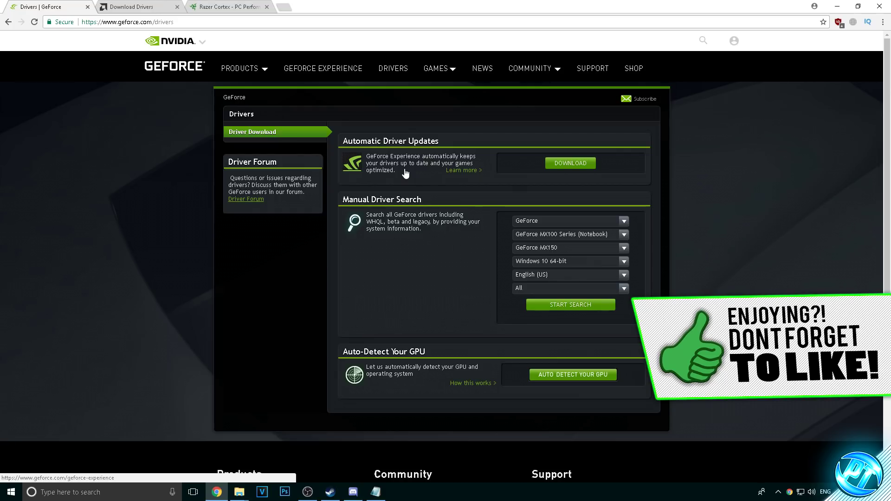
Examine the automatic and manual driver options on AMD's driver download page, and minimise the browser.
{"action": "left_click", "coordinate": [140, 6]}
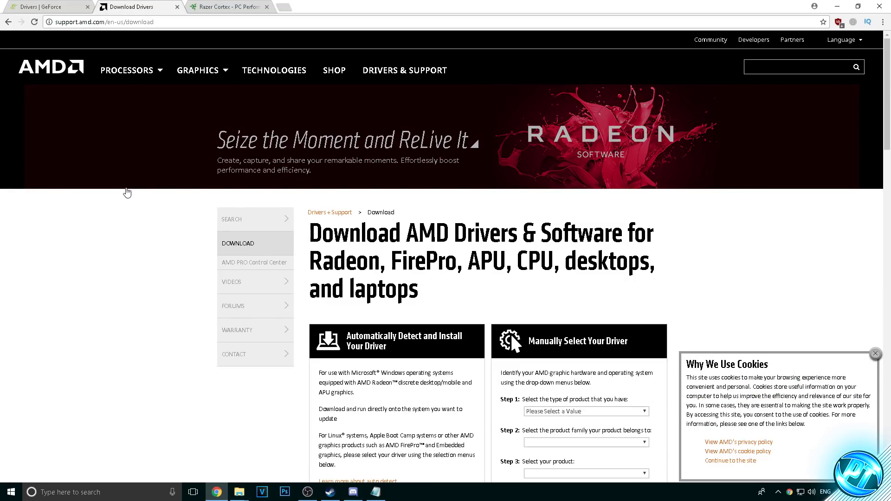
{"action": "scroll", "coordinate": [255, 191], "scroll_direction": "down", "scroll_amount": 3}
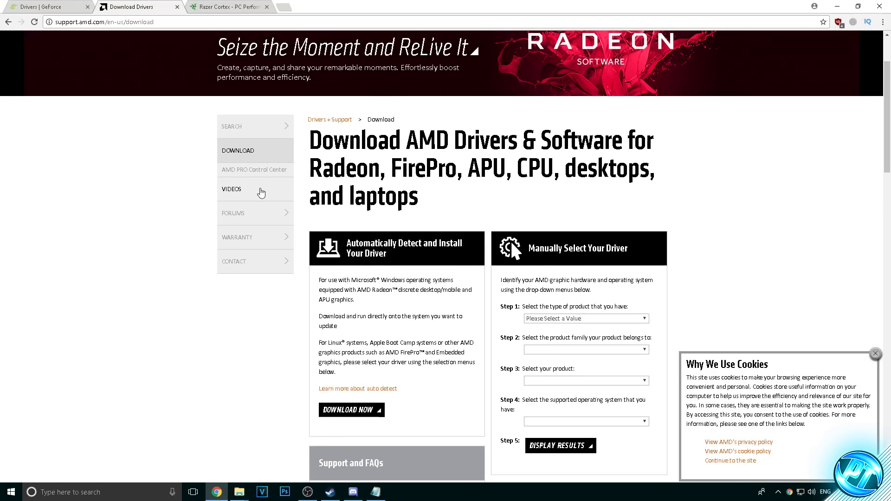
{"action": "left_click_drag", "start_coordinate": [380, 197], "coordinate": [436, 211]}
{"action": "left_click", "coordinate": [436, 211]}
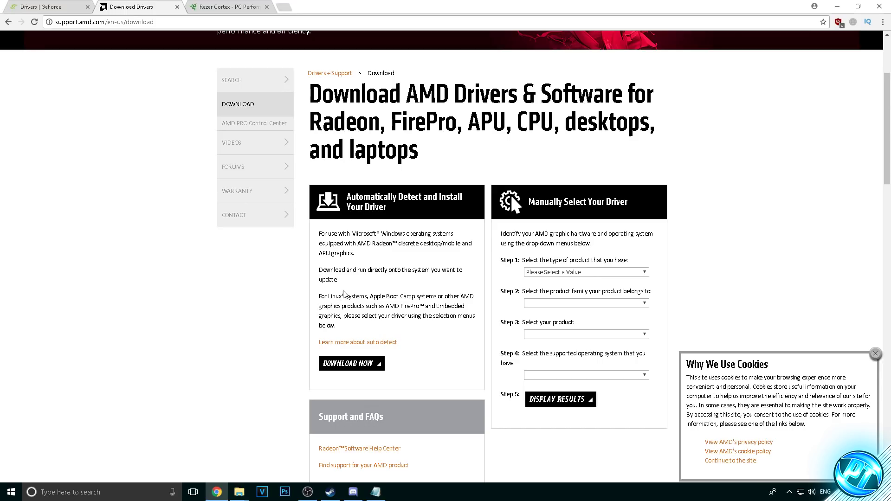
{"action": "left_click", "coordinate": [837, 7]}
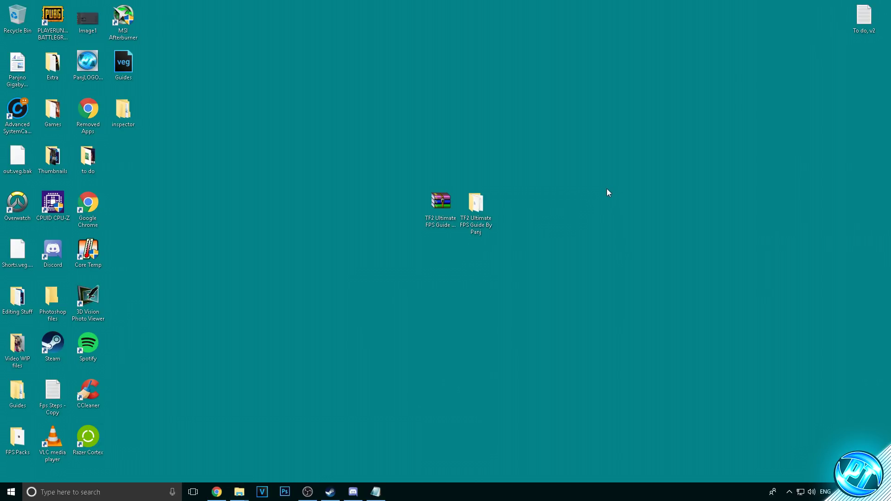
Restart the computer.
{"action": "key", "text": "r"}
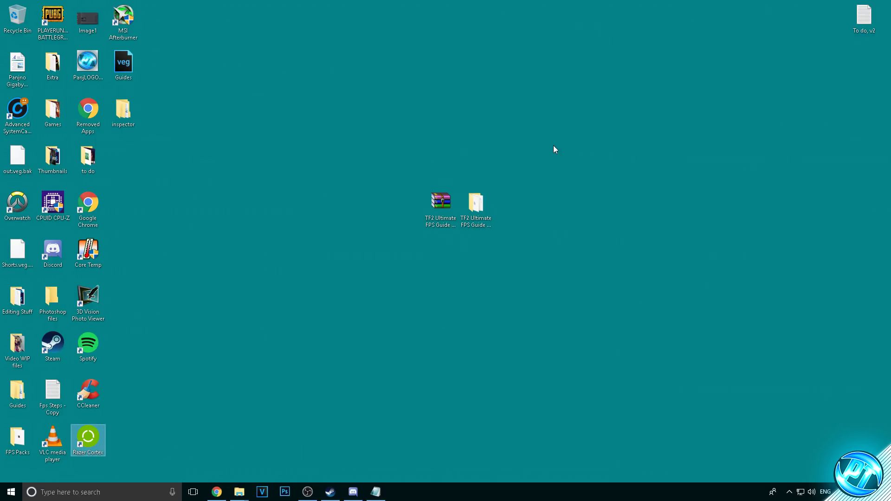
{"action": "left_click", "coordinate": [12, 492]}
{"action": "left_click", "coordinate": [12, 472]}
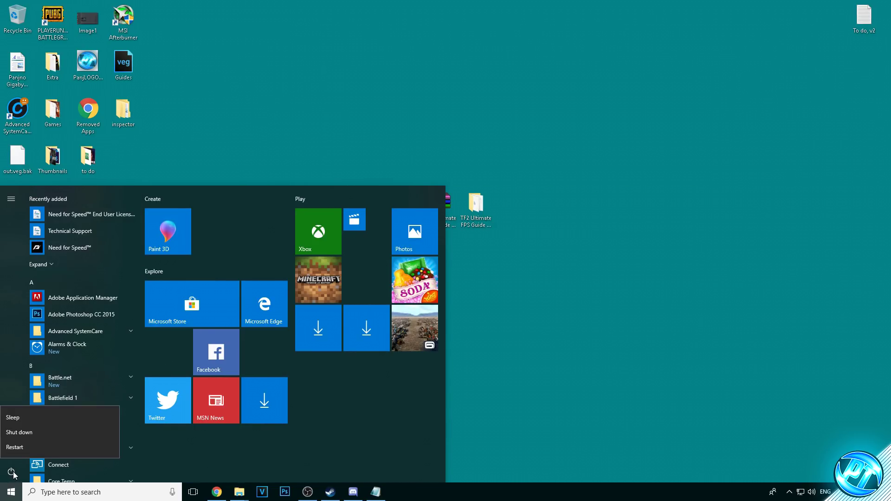
{"action": "left_click", "coordinate": [23, 448]}
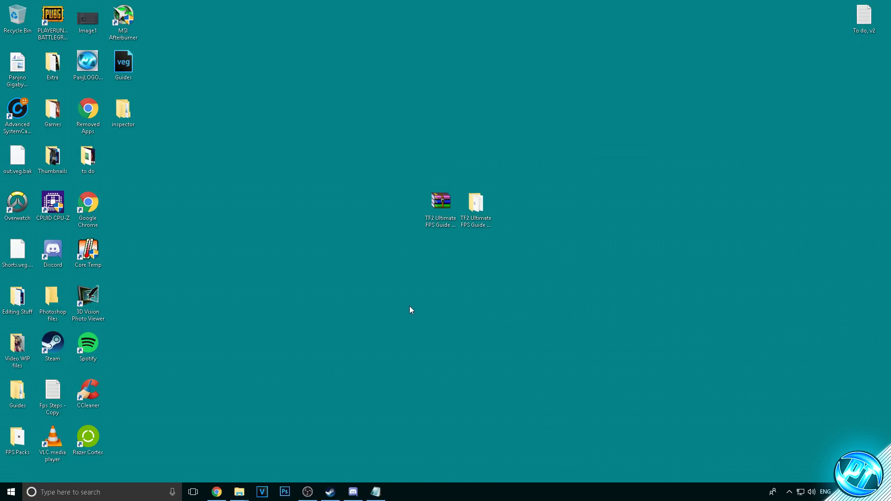
Move TimerResolution from the TF2 Ultimate FPS Guide folder to the desktop and place it below the inspector folder.
{"action": "key", "text": "alt+Tab"}
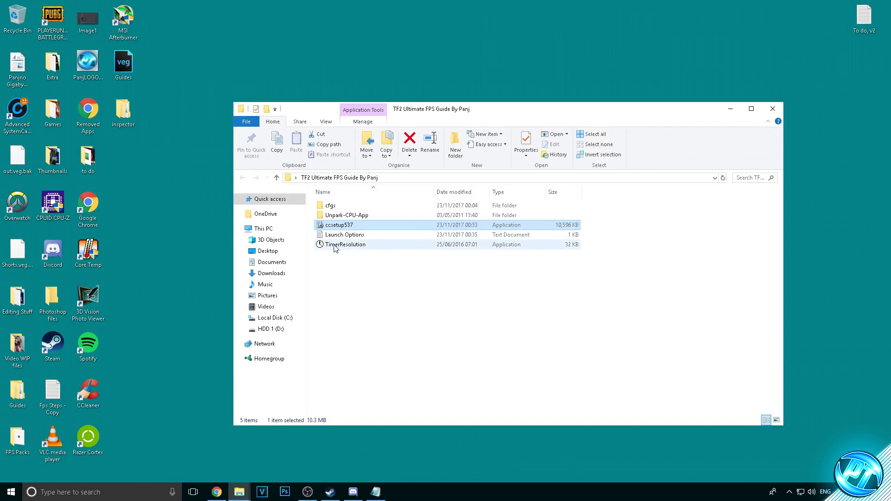
{"action": "left_click_drag", "start_coordinate": [342, 244], "coordinate": [153, 200]}
{"action": "left_click", "coordinate": [730, 108]}
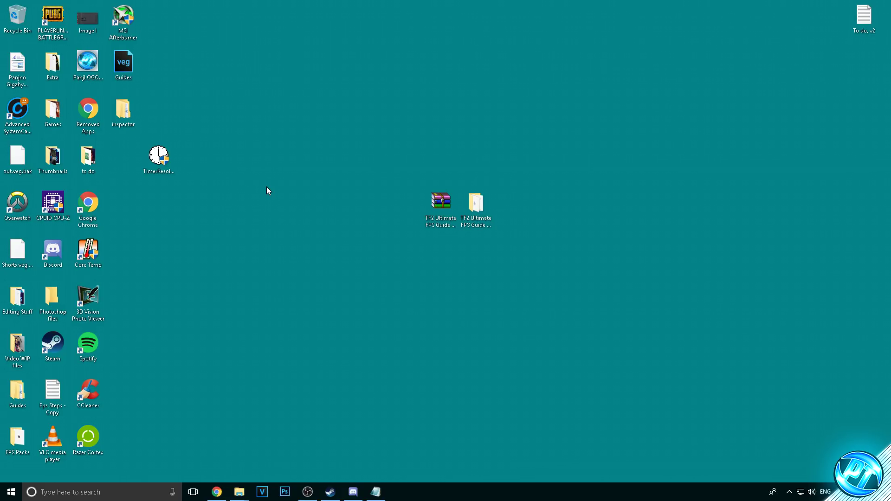
{"action": "left_click_drag", "start_coordinate": [158, 157], "coordinate": [123, 157]}
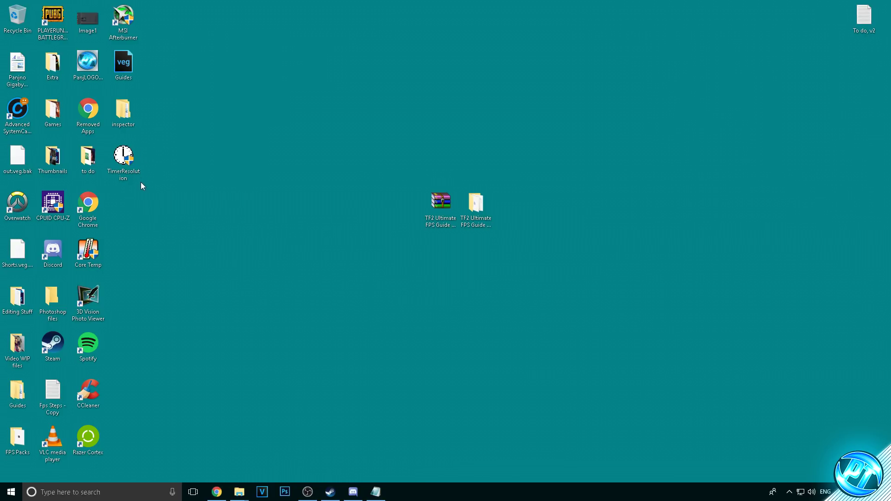
Open Razer Cortex, run the Game Booster's Boost, and close the program.
{"action": "double_click", "coordinate": [89, 437]}
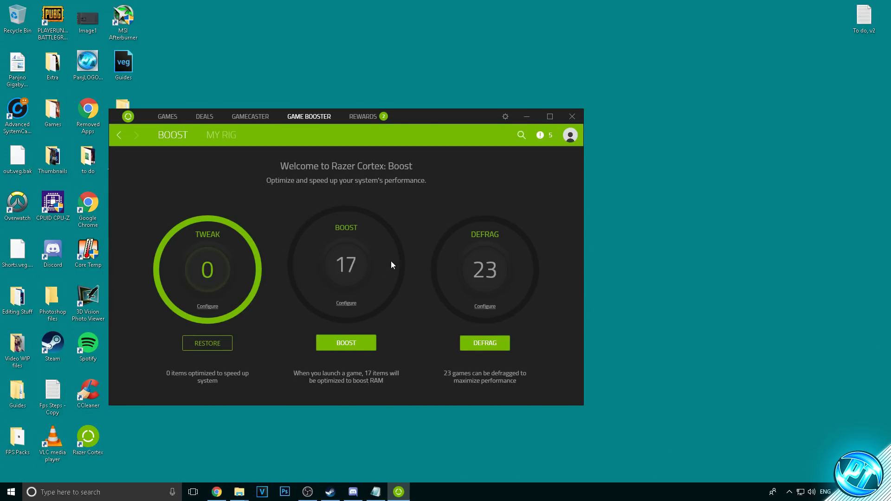
{"action": "left_click", "coordinate": [354, 346]}
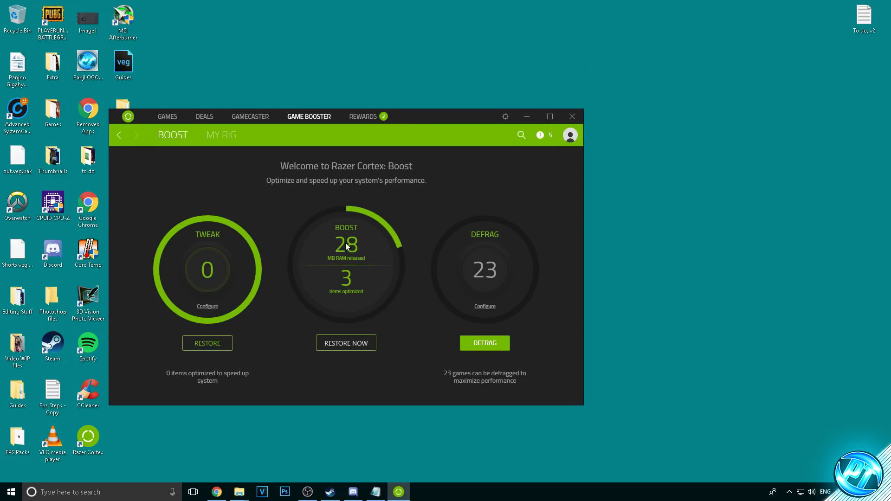
{"action": "key", "text": "alt+F4"}
Open TimerResolution from the desktop, set the timer resolution to Maximum, and minimise its window.
{"action": "double_click", "coordinate": [132, 155]}
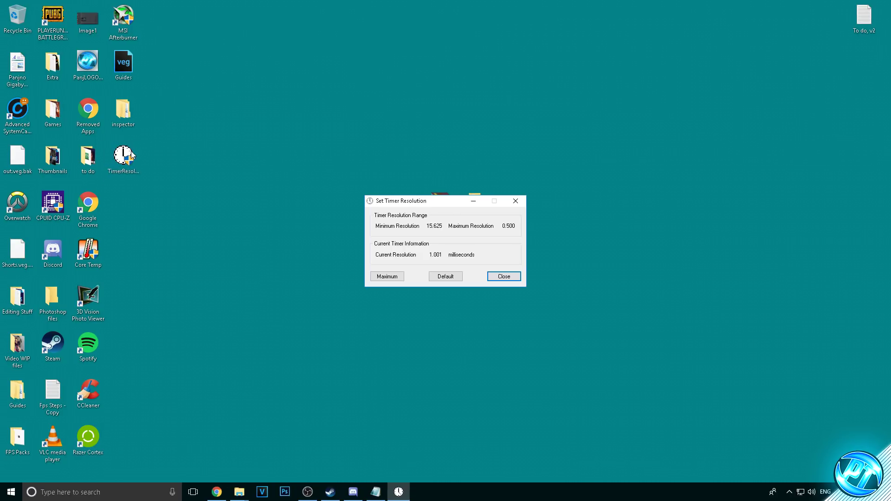
{"action": "left_click", "coordinate": [394, 278]}
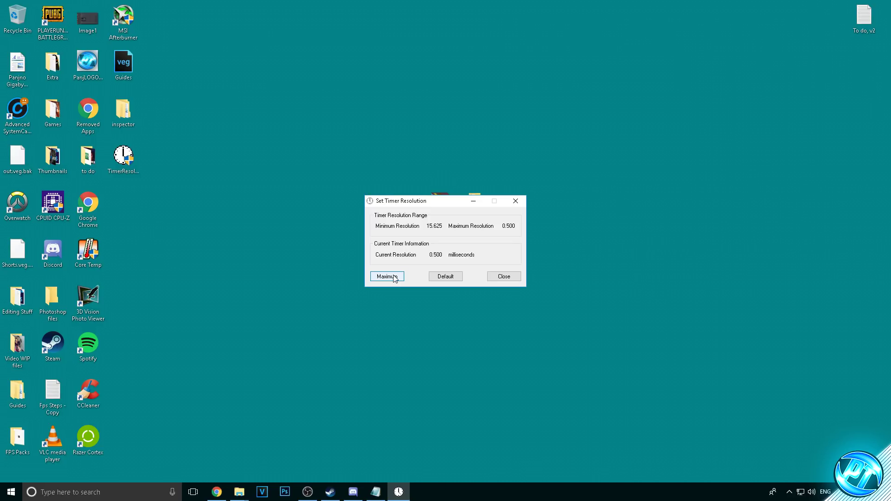
{"action": "left_click", "coordinate": [474, 201]}
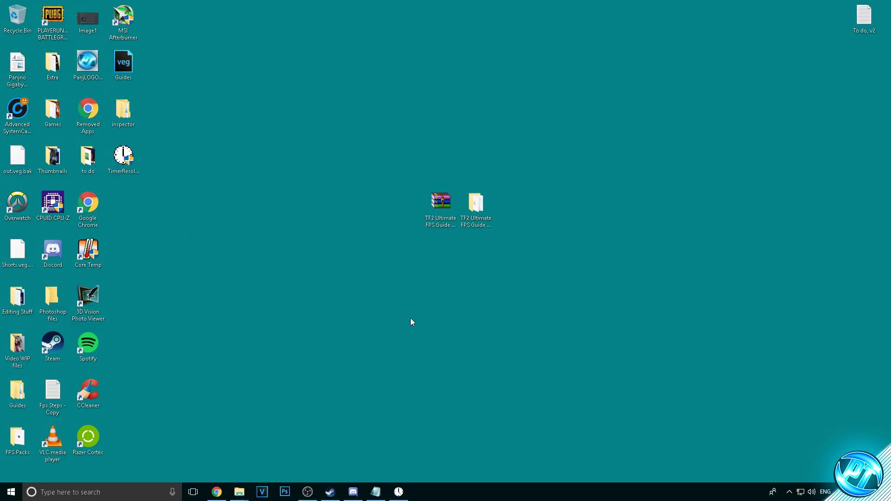
Restore the minimised timer resolution window, set the resolution back to Default, and close it.
{"action": "left_click", "coordinate": [398, 492]}
{"action": "left_click", "coordinate": [441, 277]}
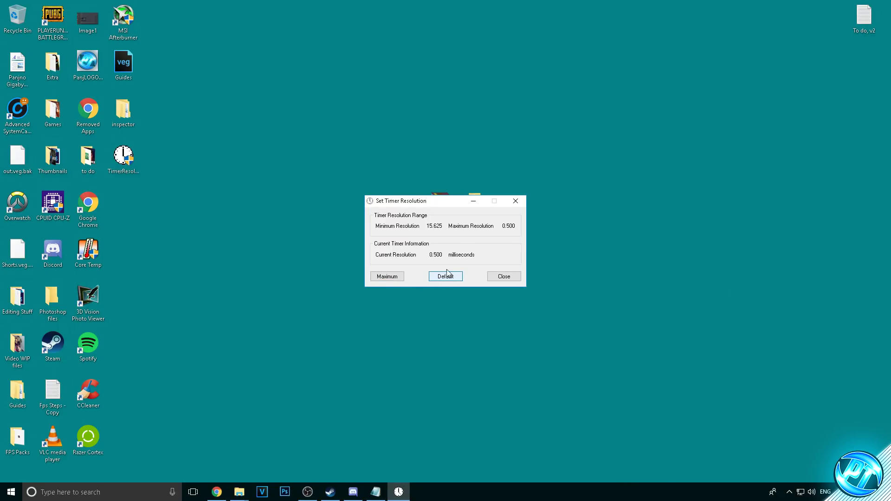
{"action": "left_click", "coordinate": [515, 202]}
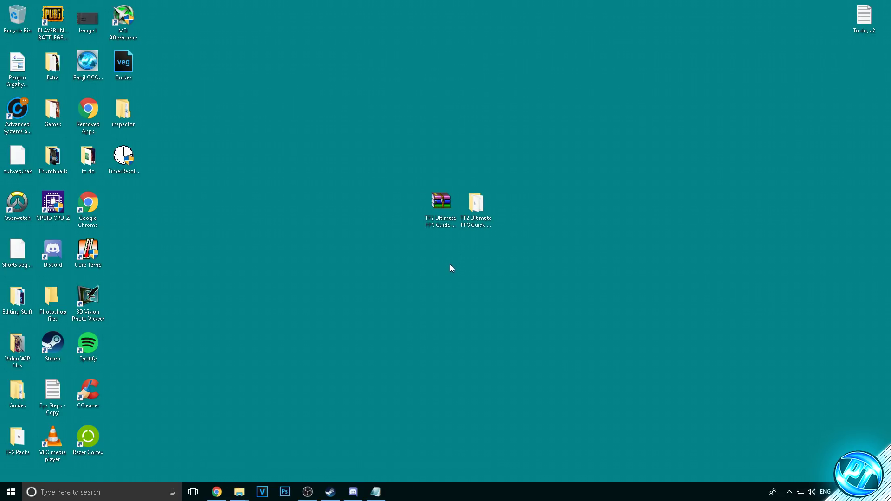
Reopen TimerResolution and set the timer resolution to Maximum again.
{"action": "double_click", "coordinate": [123, 158]}
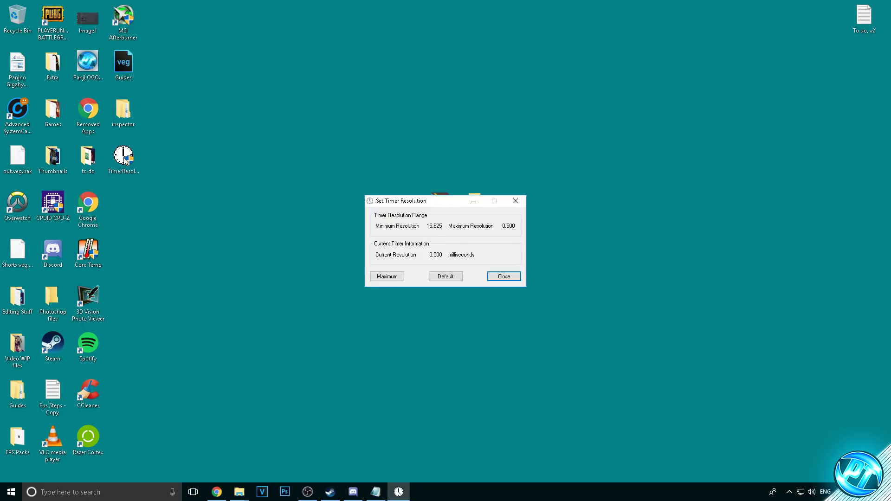
{"action": "left_click", "coordinate": [380, 277]}
{"action": "left_click", "coordinate": [398, 277]}
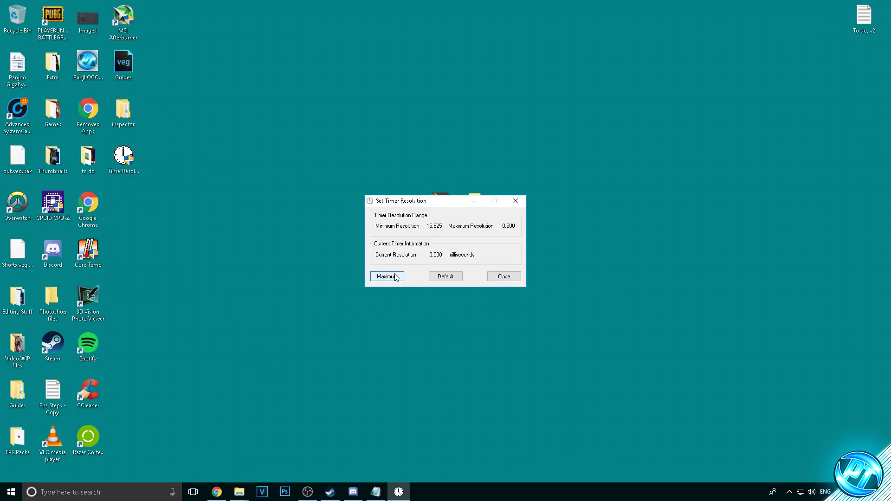
Minimise the timer resolution window, switch to Steam, launch Team Fortress 2 and open its Advanced Options.
{"action": "left_click", "coordinate": [474, 201]}
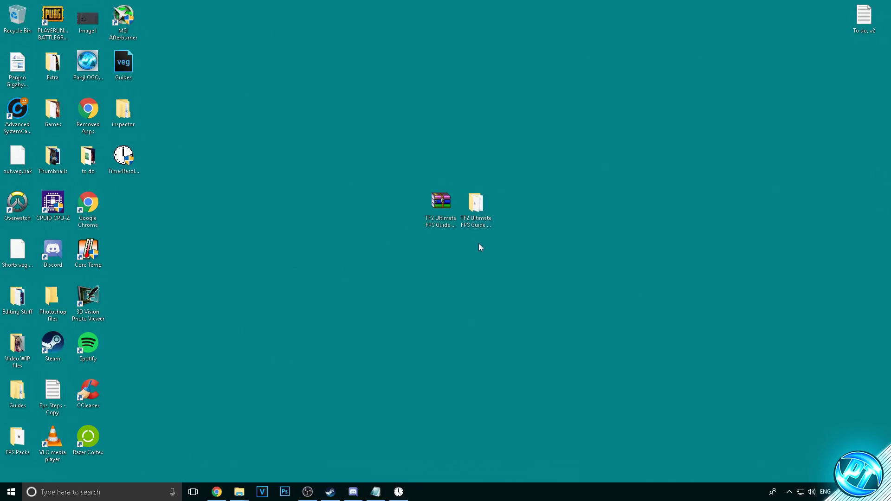
{"action": "left_click", "coordinate": [331, 492]}
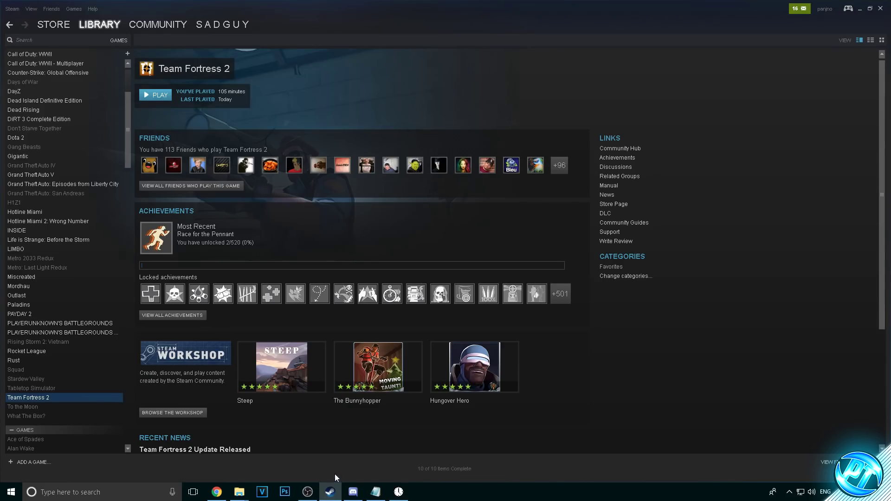
{"action": "left_click", "coordinate": [163, 100]}
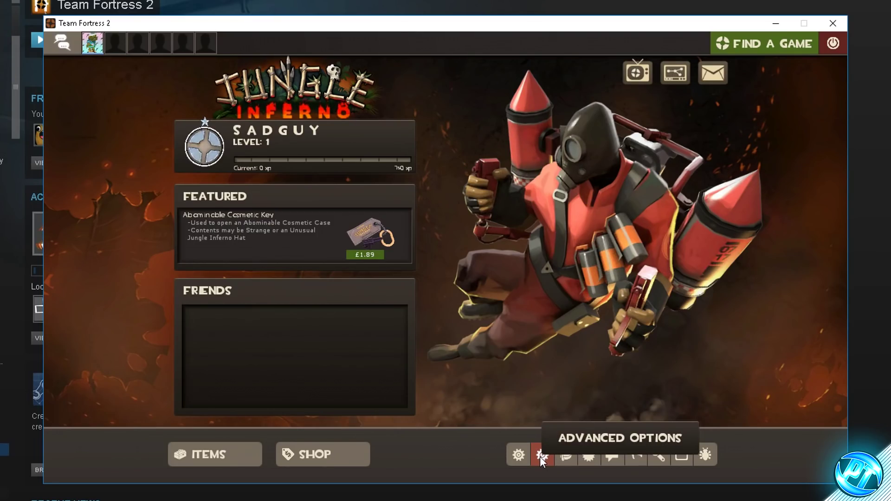
{"action": "left_click", "coordinate": [516, 404]}
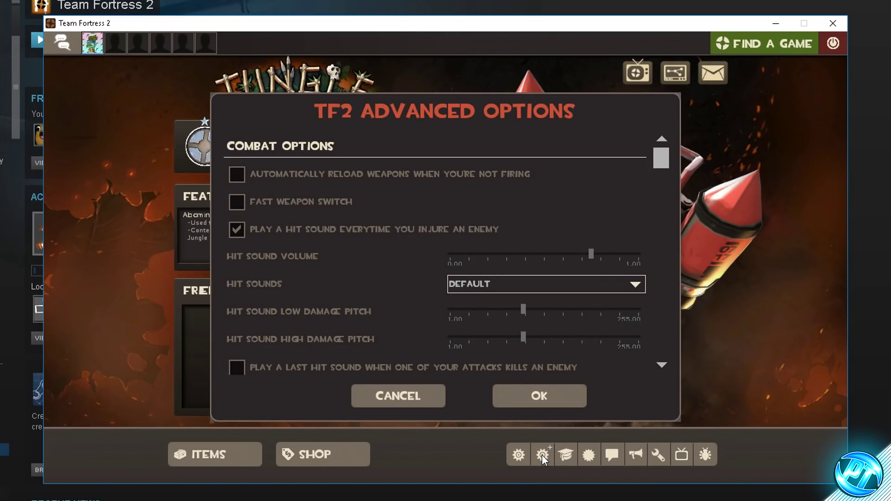
Make sure Use Glow Effects, Enable Teammate Glow Effects After Respawn and Use Player Model in Player Class HUD are all off.
{"action": "scroll", "coordinate": [538, 304], "scroll_direction": "down", "scroll_amount": 10}
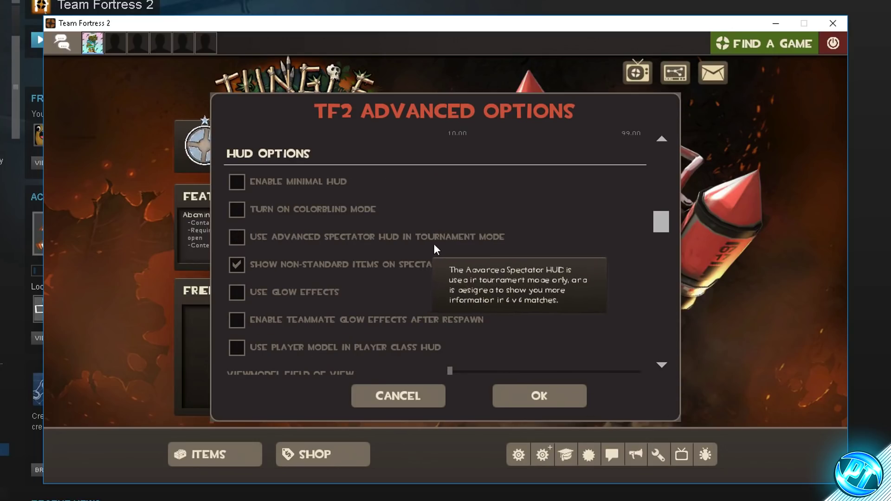
{"action": "mouse_move", "coordinate": [433, 295]}
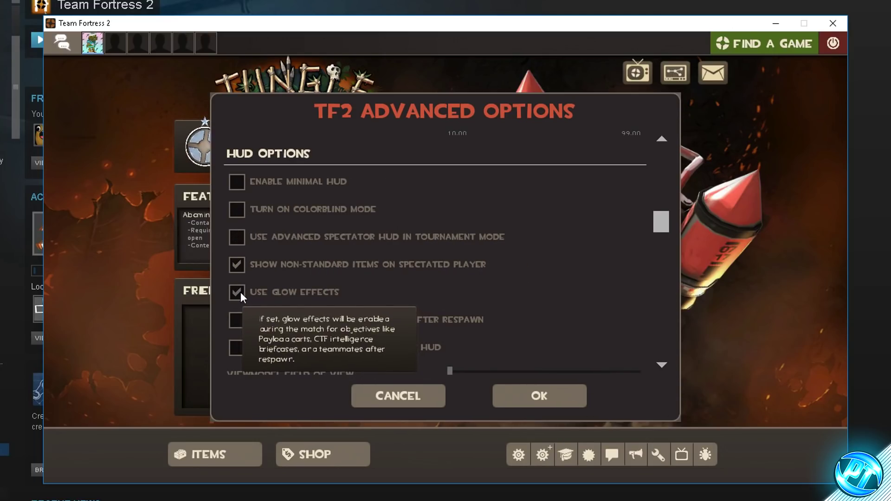
{"action": "left_click", "coordinate": [237, 320]}
{"action": "left_click", "coordinate": [237, 320]}
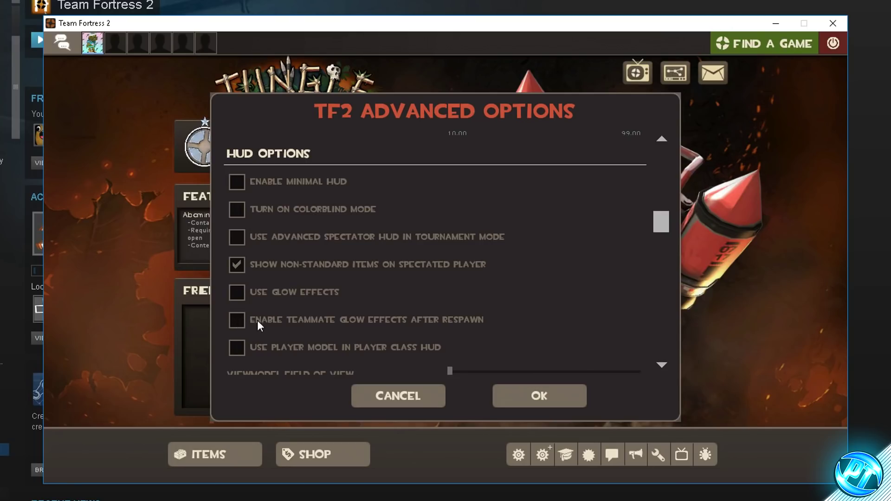
{"action": "left_click", "coordinate": [236, 347]}
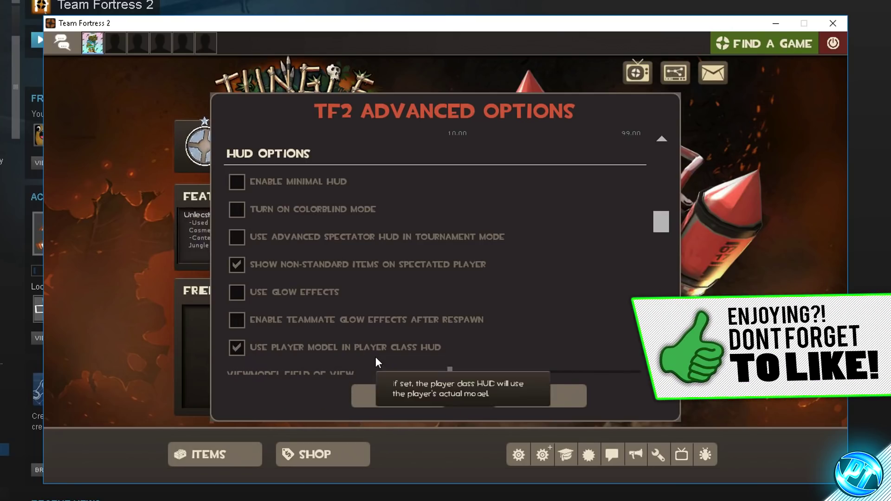
{"action": "left_click", "coordinate": [237, 348]}
Set Pyrovision Border to Static, and both Pyrovision Border Distortion and Pyrovision Skybox Depth of Field to Disable.
{"action": "scroll", "coordinate": [576, 263], "scroll_direction": "down", "scroll_amount": 8}
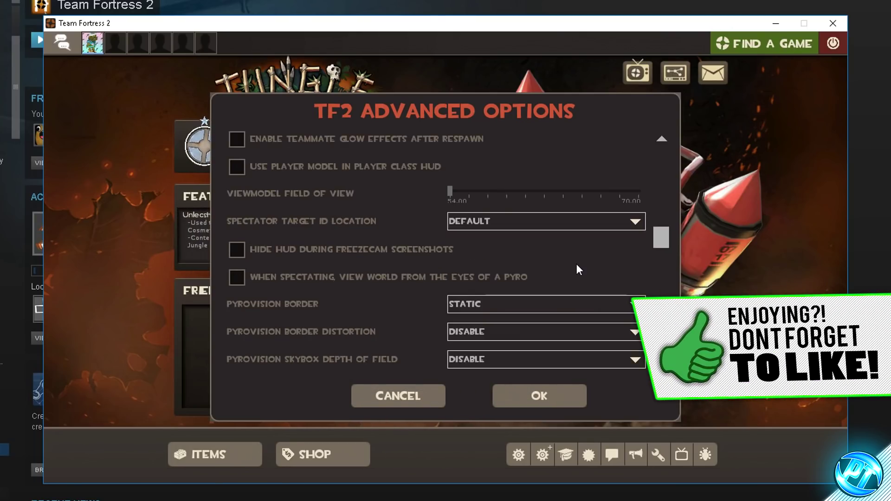
{"action": "left_click", "coordinate": [485, 230]}
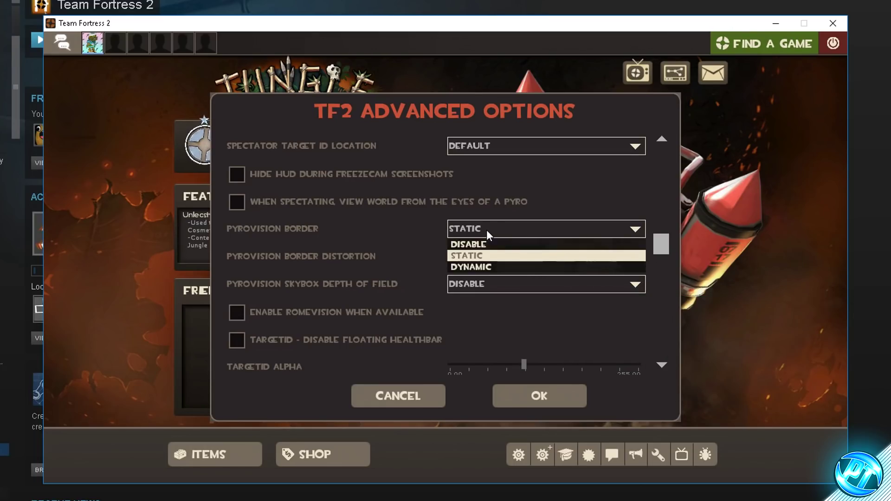
{"action": "left_click", "coordinate": [473, 252]}
{"action": "left_click", "coordinate": [482, 258]}
{"action": "left_click", "coordinate": [476, 272]}
{"action": "left_click", "coordinate": [476, 284]}
{"action": "left_click", "coordinate": [475, 294]}
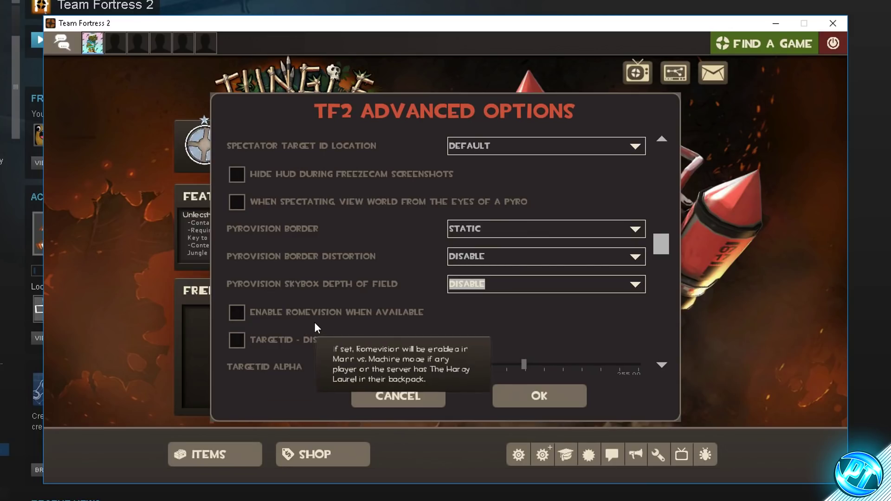
Make sure Disable Weather Effects is on in the Performance Options and select the Multiplayer Decal Limit value.
{"action": "scroll", "coordinate": [397, 355], "scroll_direction": "down", "scroll_amount": 2}
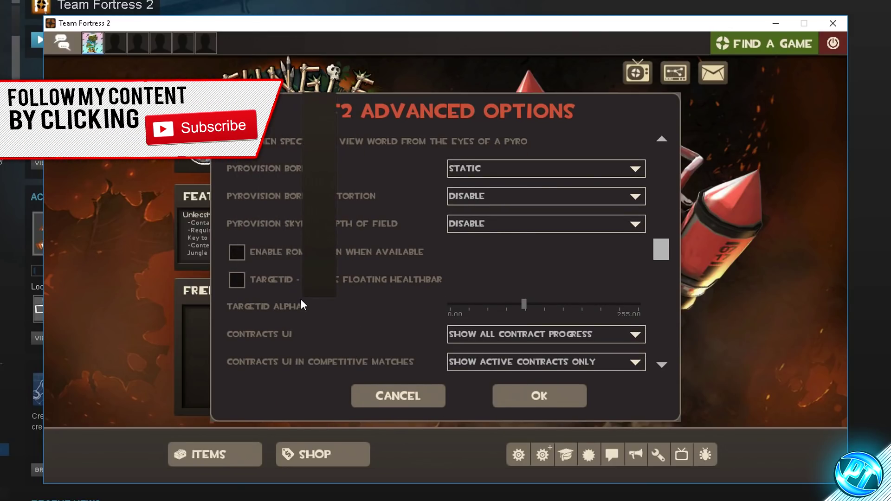
{"action": "scroll", "coordinate": [300, 299], "scroll_direction": "down", "scroll_amount": 10}
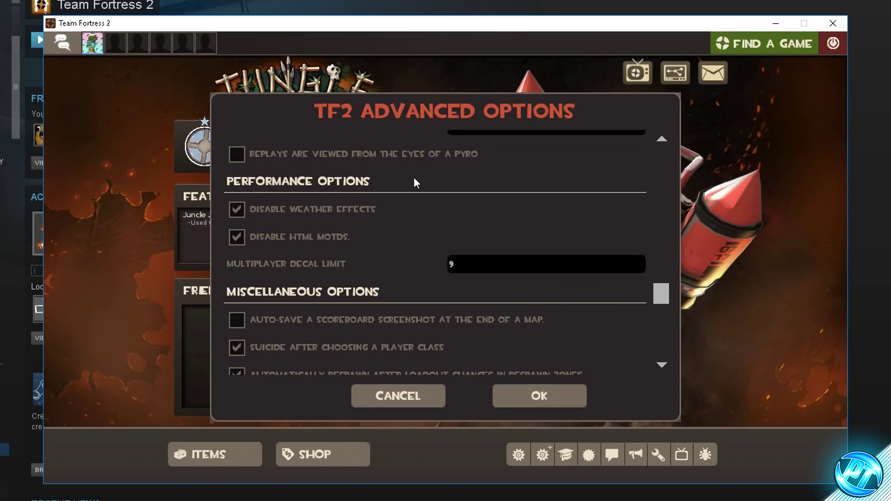
{"action": "left_click", "coordinate": [276, 208]}
{"action": "left_click", "coordinate": [275, 209]}
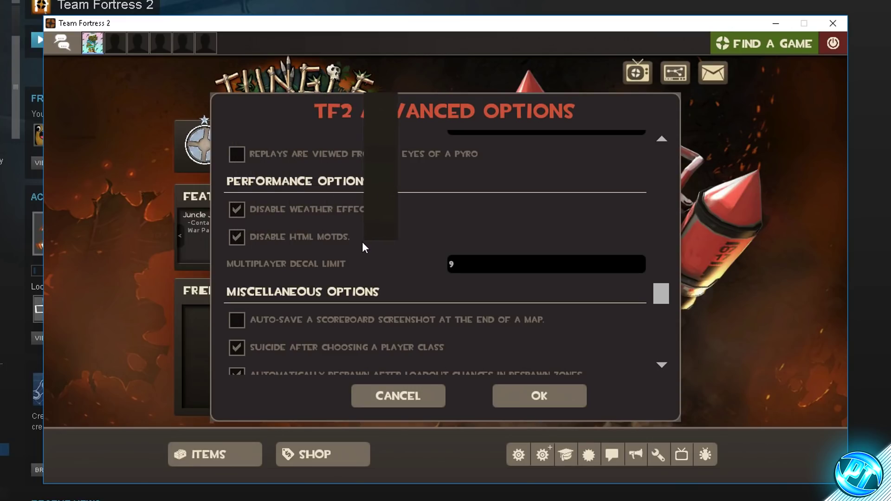
{"action": "left_click", "coordinate": [492, 265]}
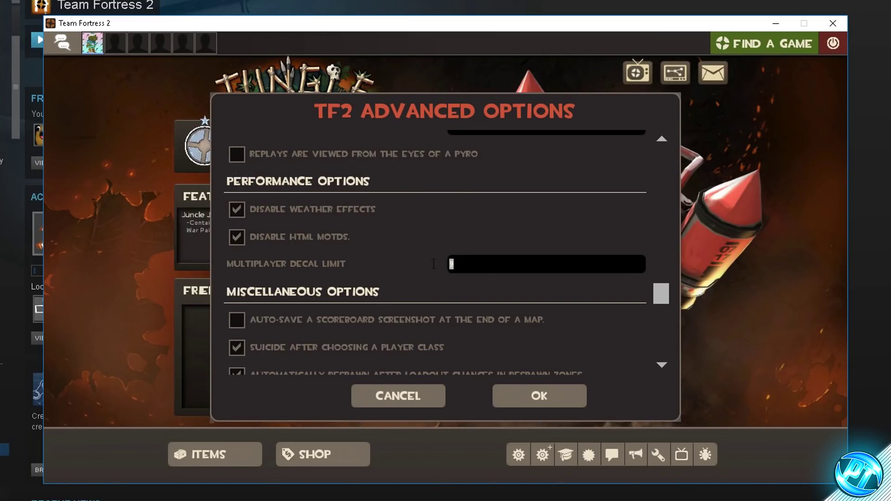
Check the Disable Sprays setting in the Miscellaneous Options and accept the advanced options.
{"action": "scroll", "coordinate": [442, 231], "scroll_direction": "down", "scroll_amount": 7}
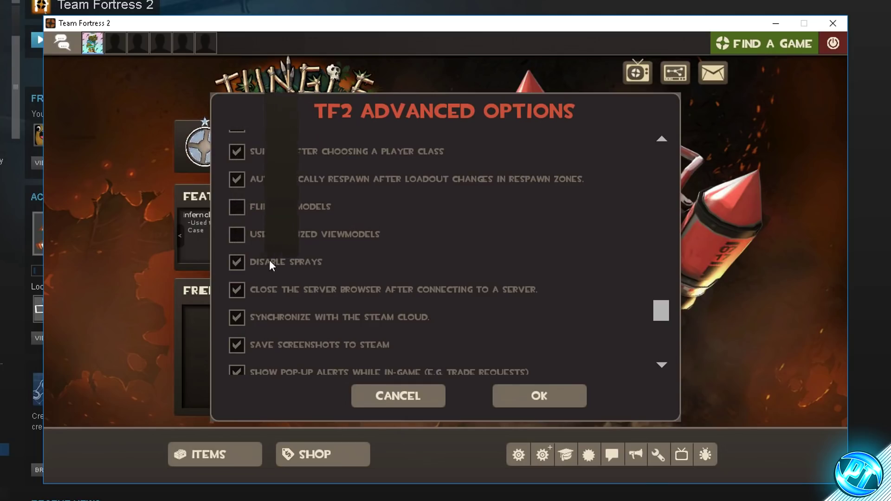
{"action": "scroll", "coordinate": [325, 262], "scroll_direction": "down", "scroll_amount": 5}
{"action": "left_click", "coordinate": [540, 396]}
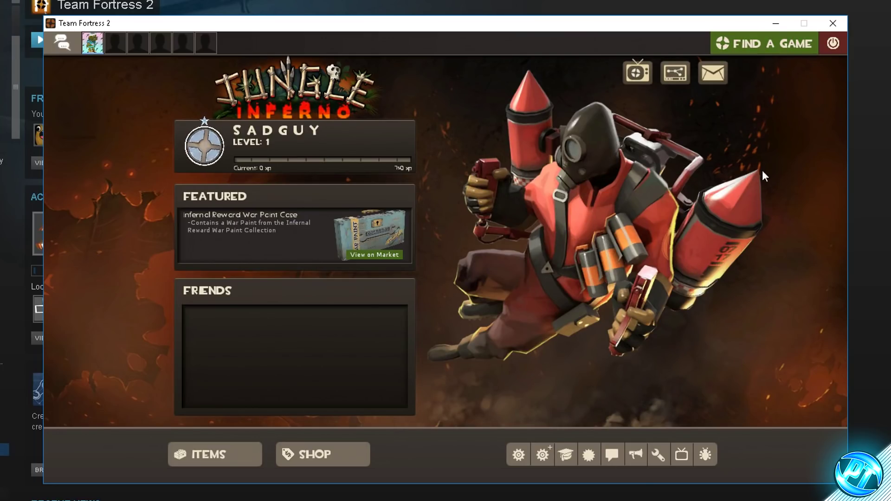
Open the Find a Game mode selection, close it, and open it again to view the available modes.
{"action": "left_click", "coordinate": [758, 43]}
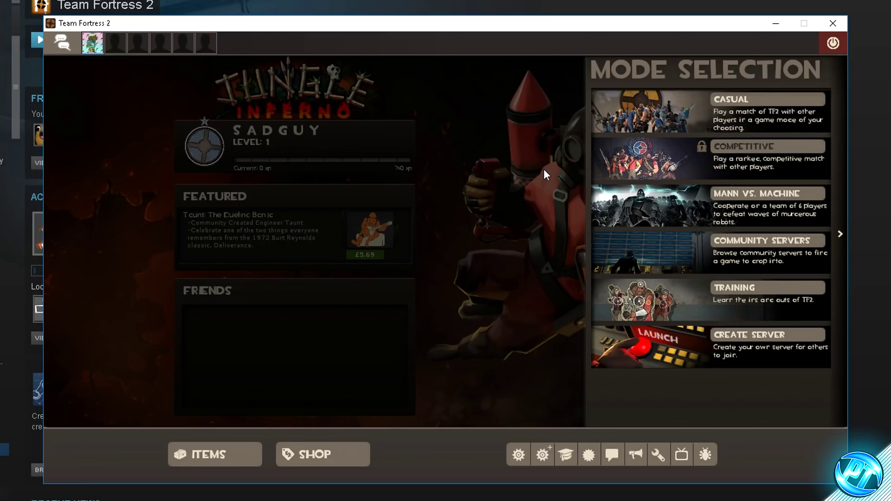
{"action": "left_click", "coordinate": [511, 113]}
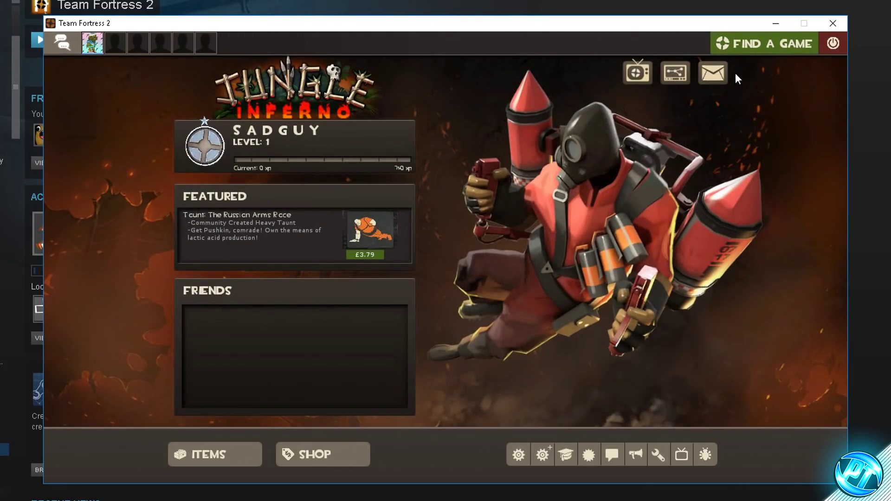
{"action": "left_click", "coordinate": [741, 41]}
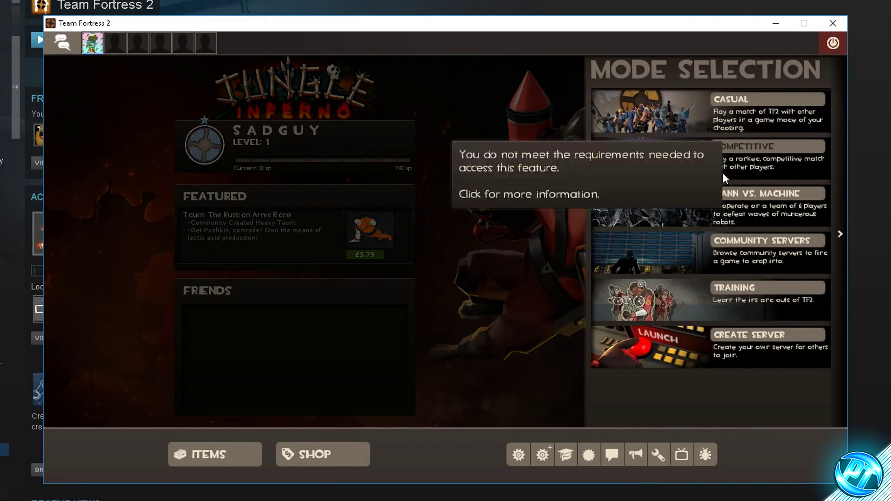